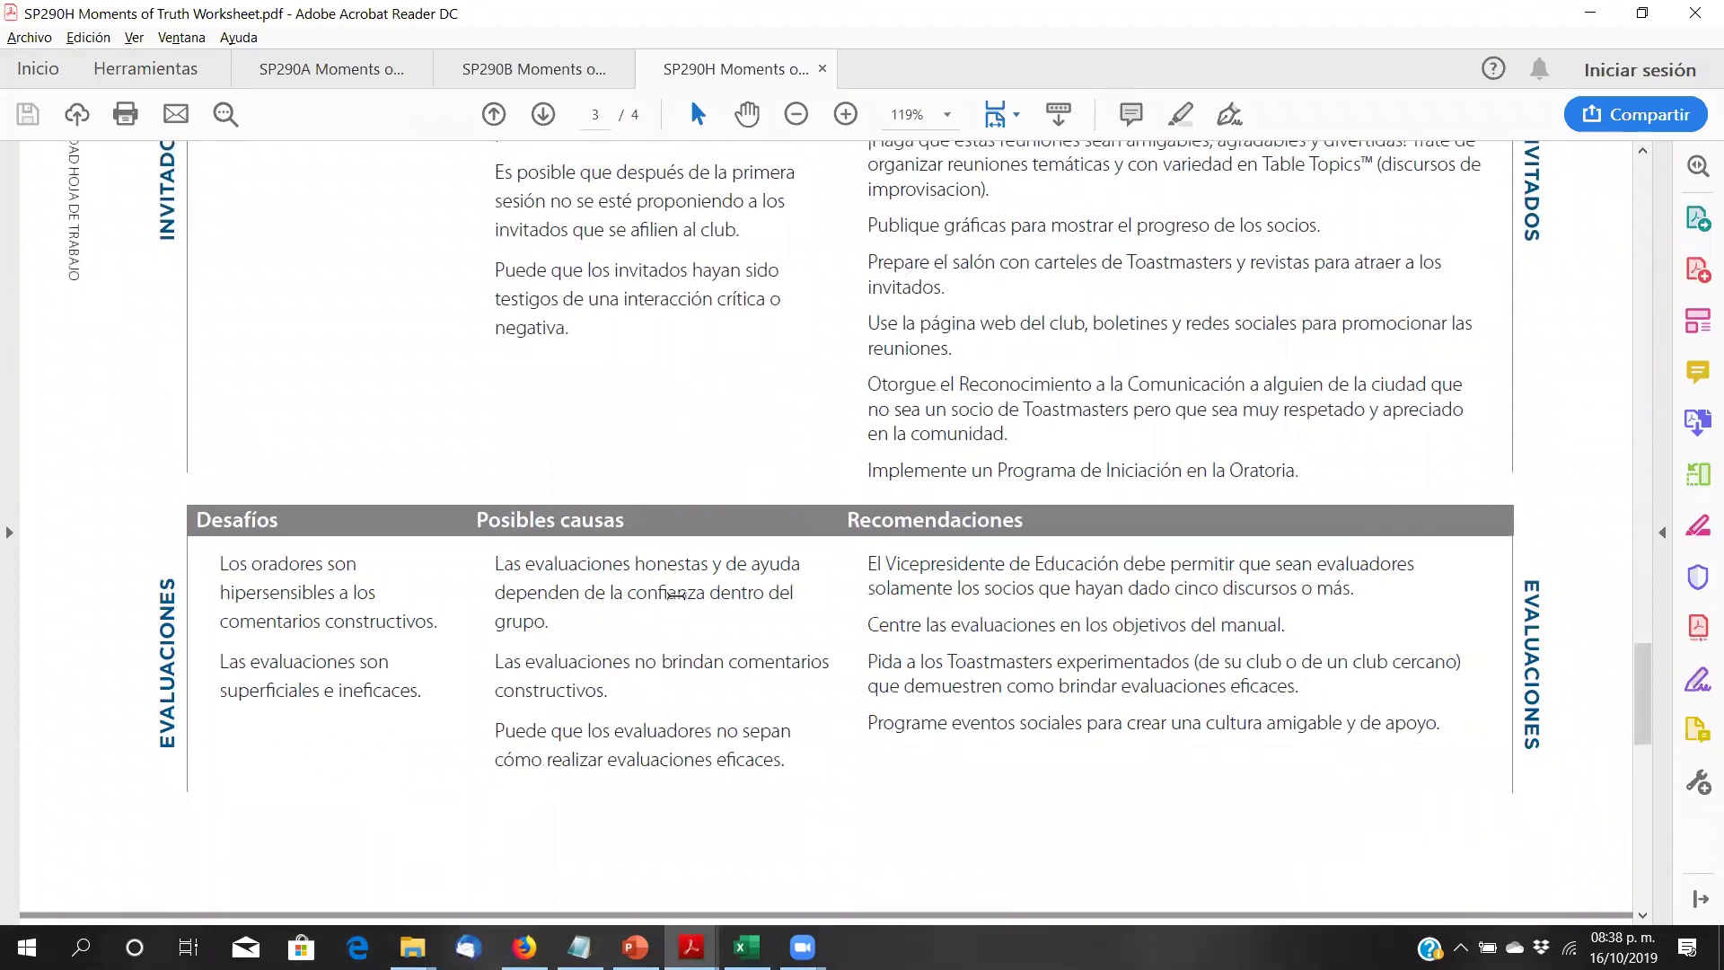
Step: Read through the worksheet's remaining sections on evaluations, member achievements, member retention and orientation
scroll(675, 593, down, 3)
scroll(675, 594, down, 4)
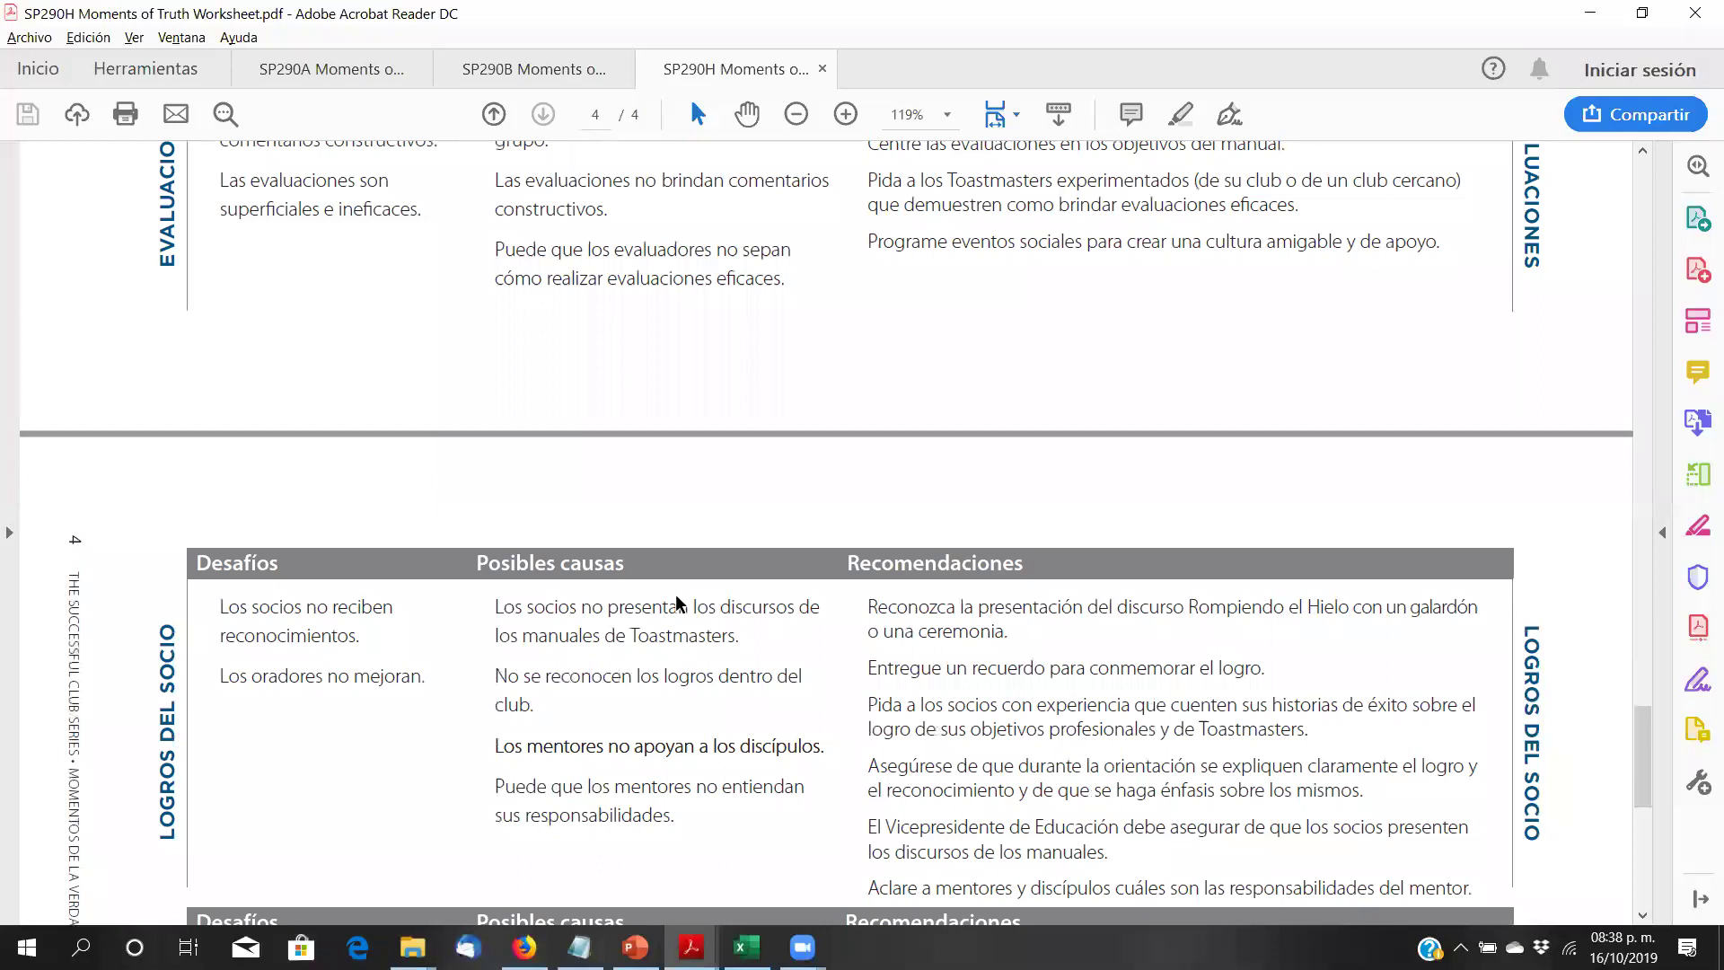
scroll(679, 603, down, 5)
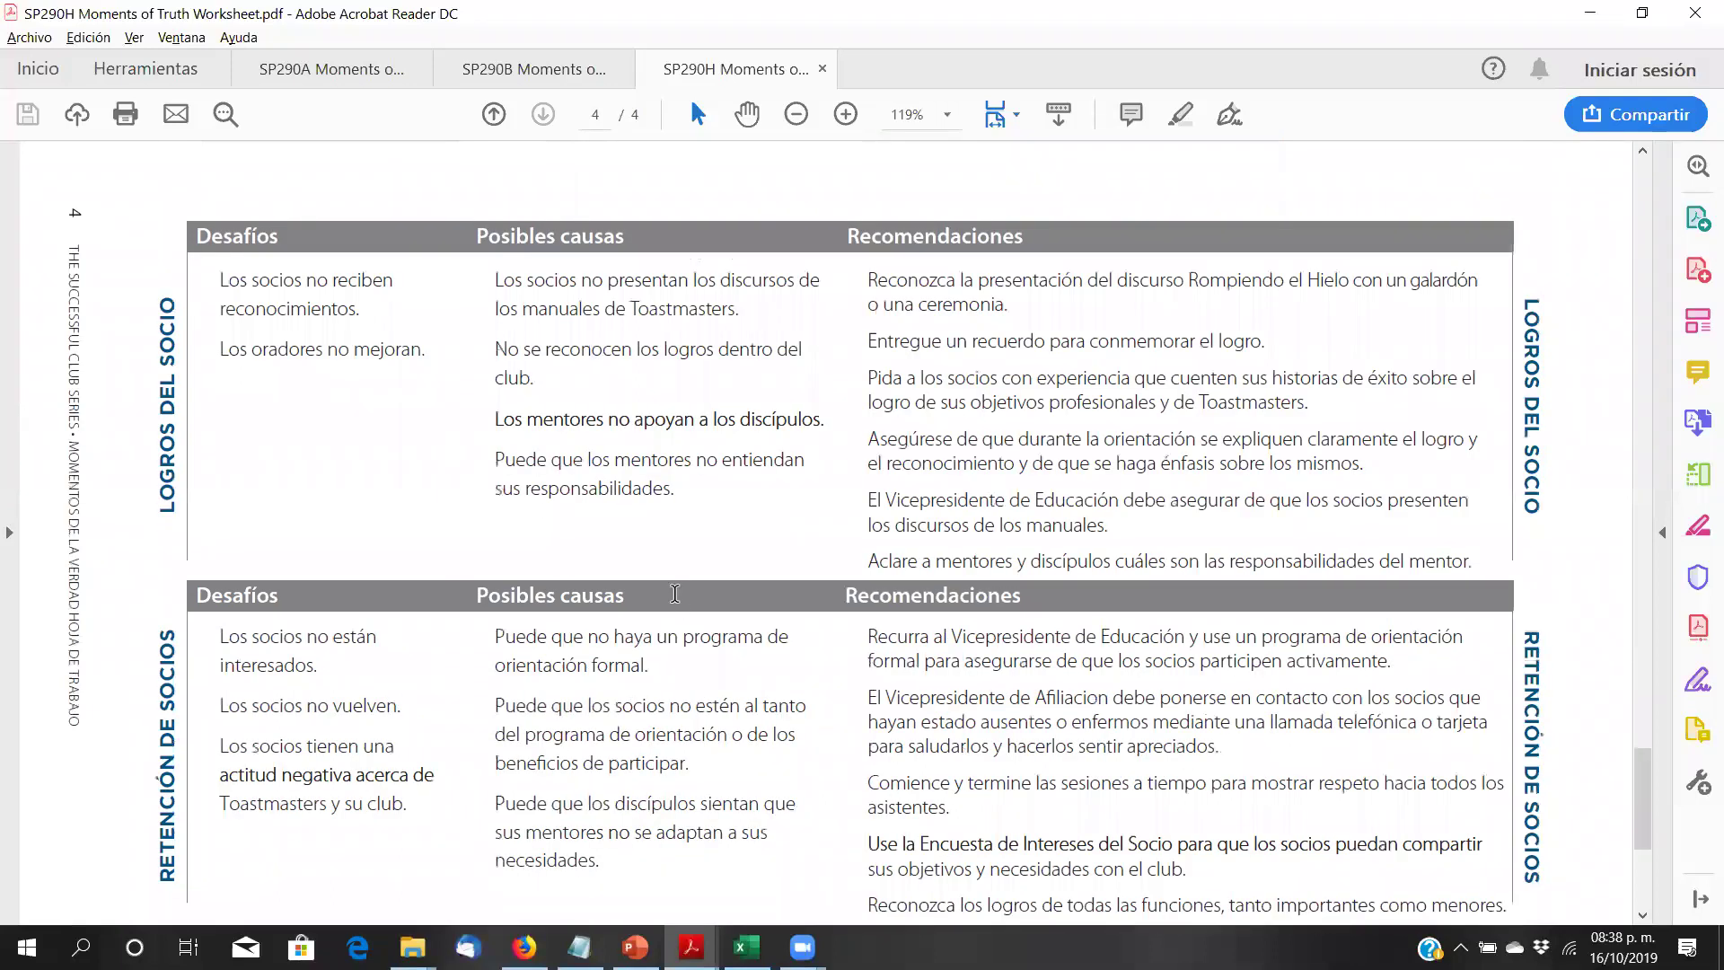
scroll(675, 593, down, 6)
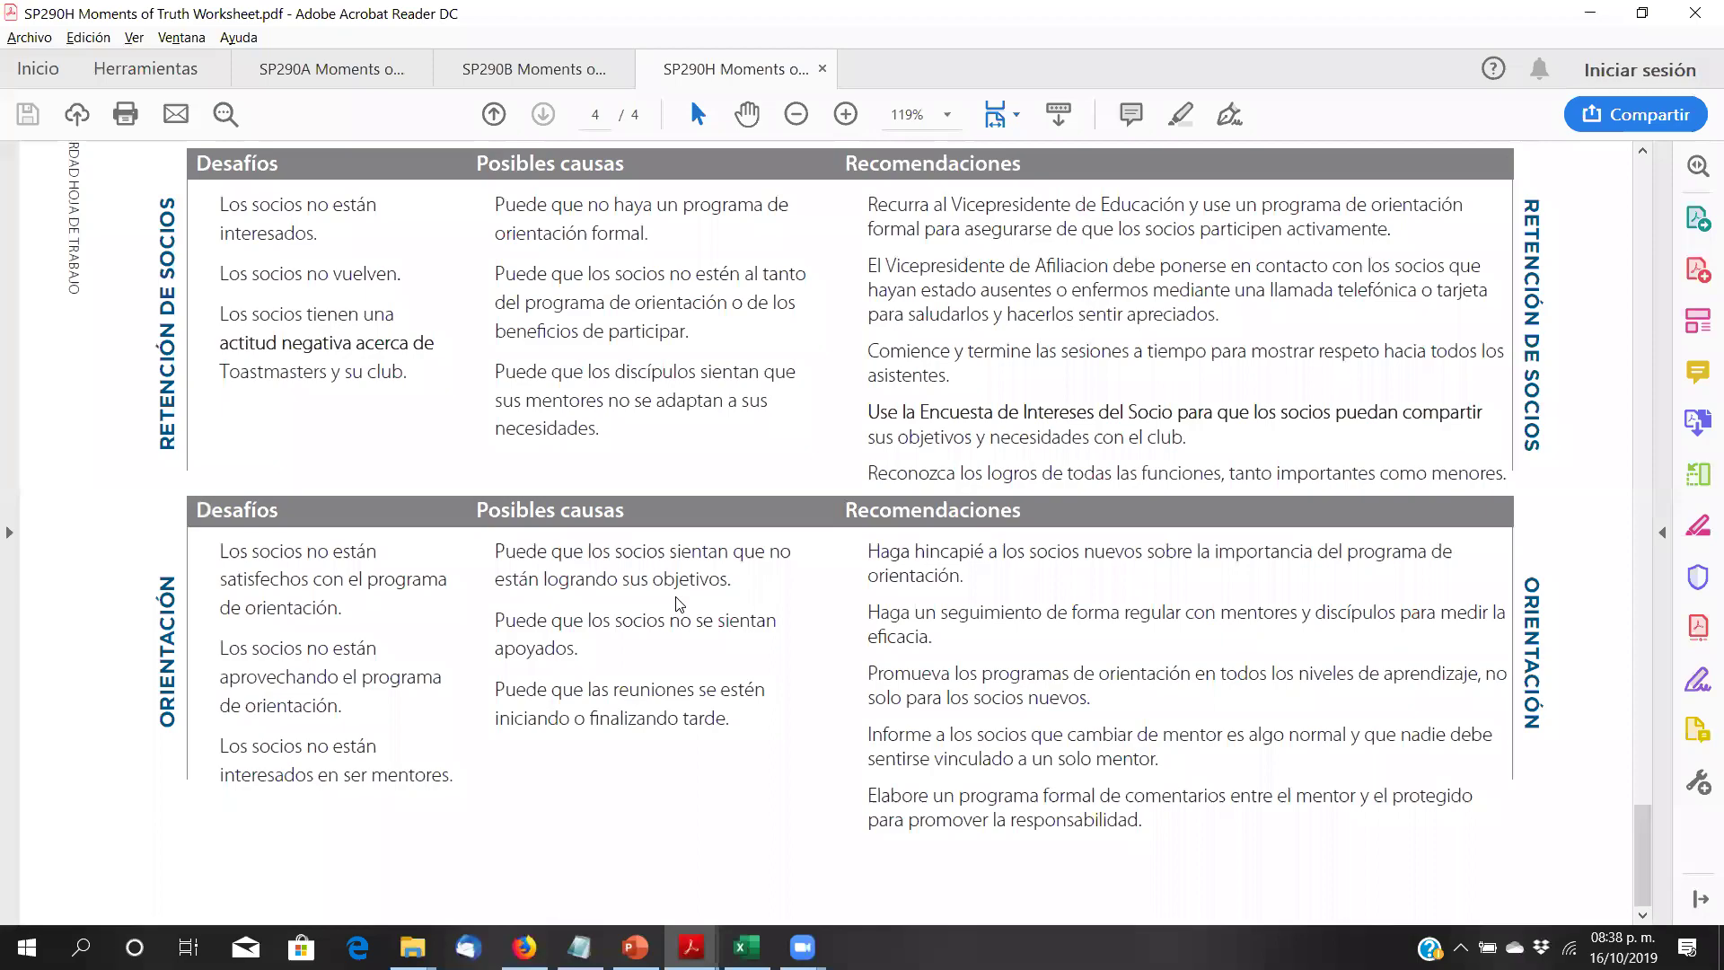
Step: Switch to the TM momentos de la verdad workbook in Excel and enlarge the Cuestionario sheet to 160%
key(alt+Tab)
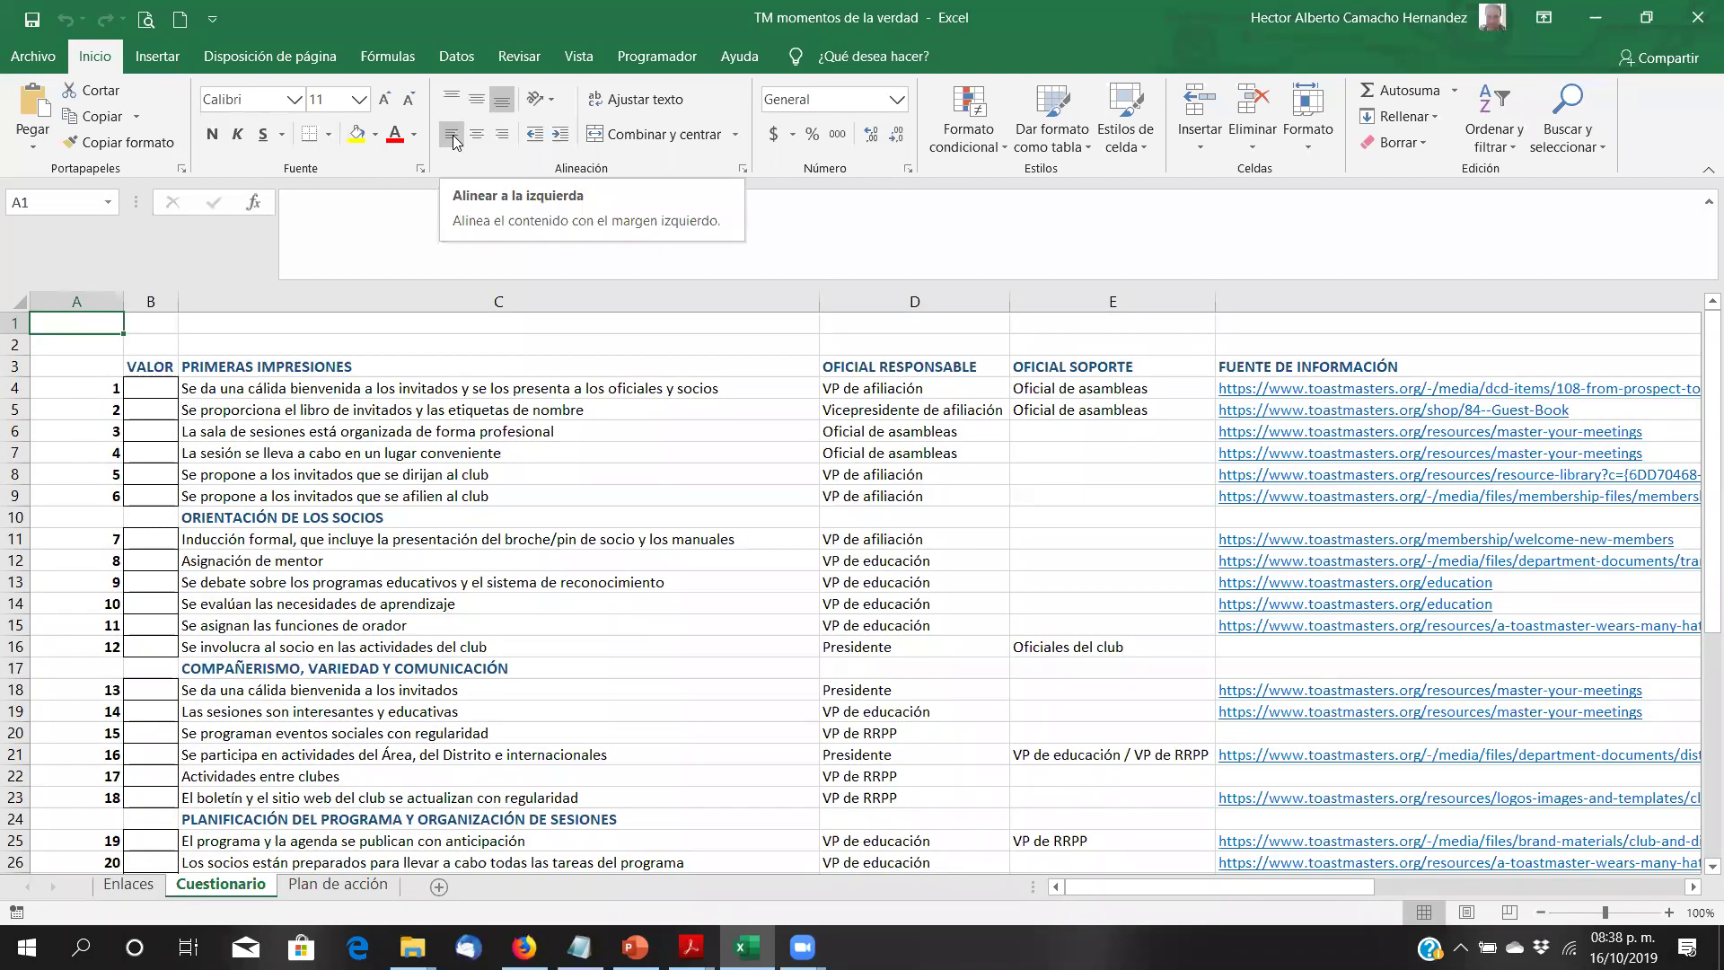
key(Down)
key(Down)
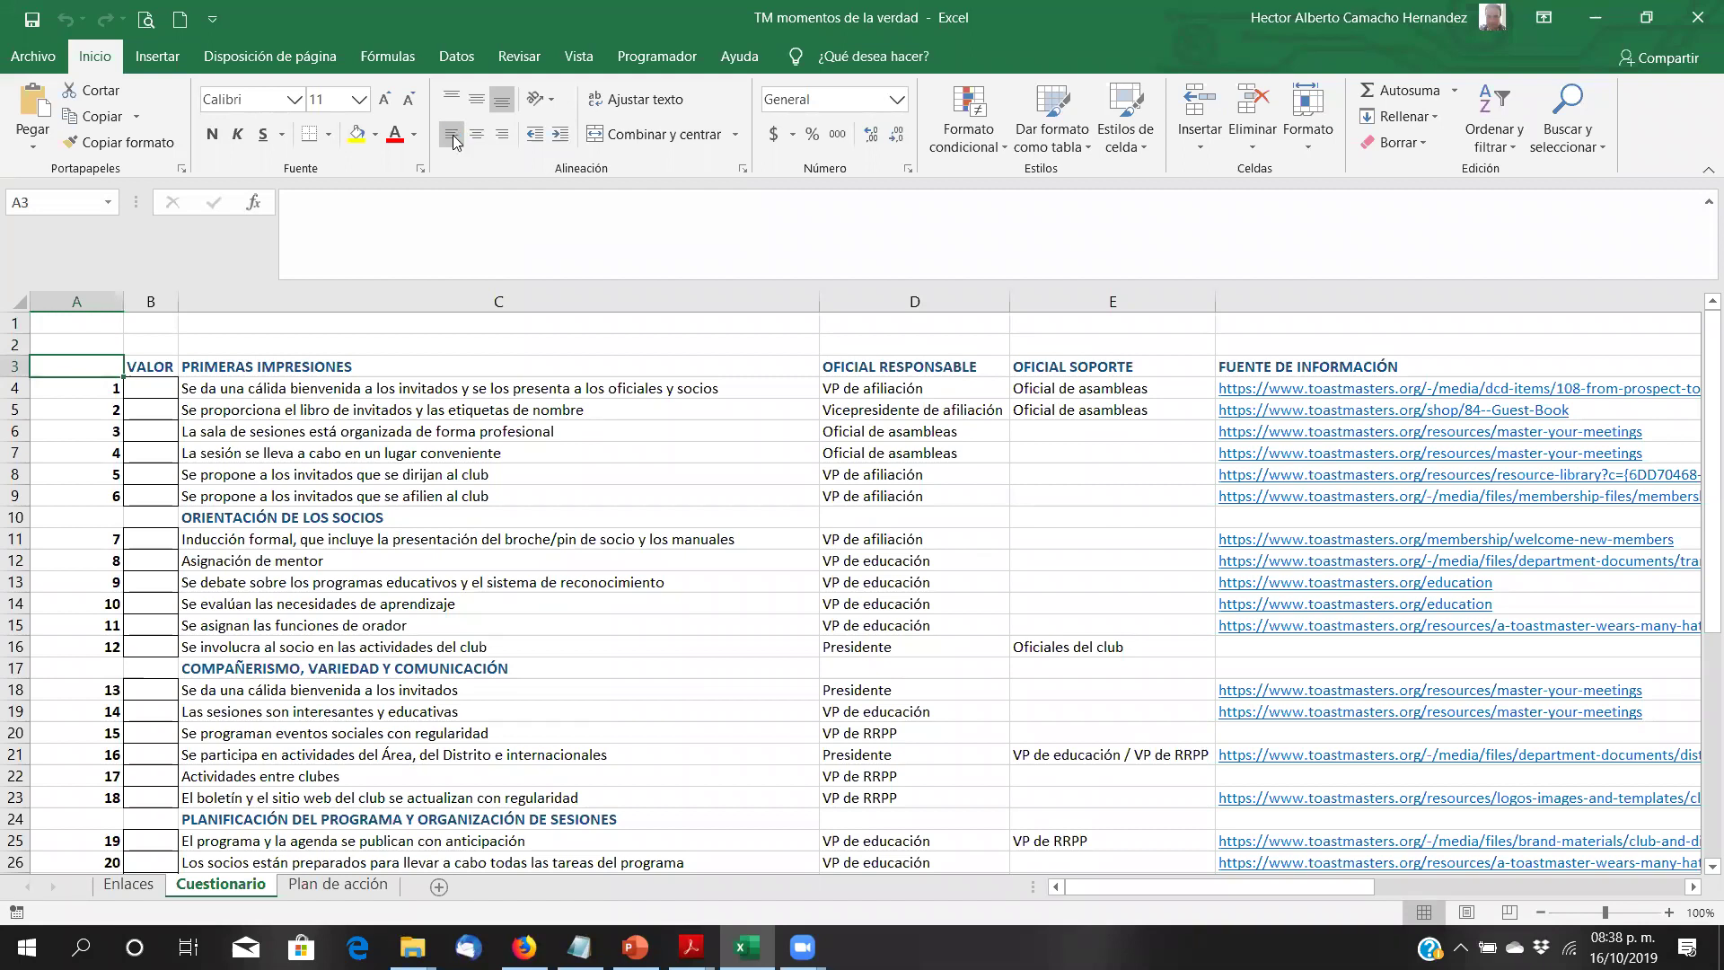
ctrl+scroll(455, 141, up, 2)
ctrl+scroll(455, 141, up, 2)
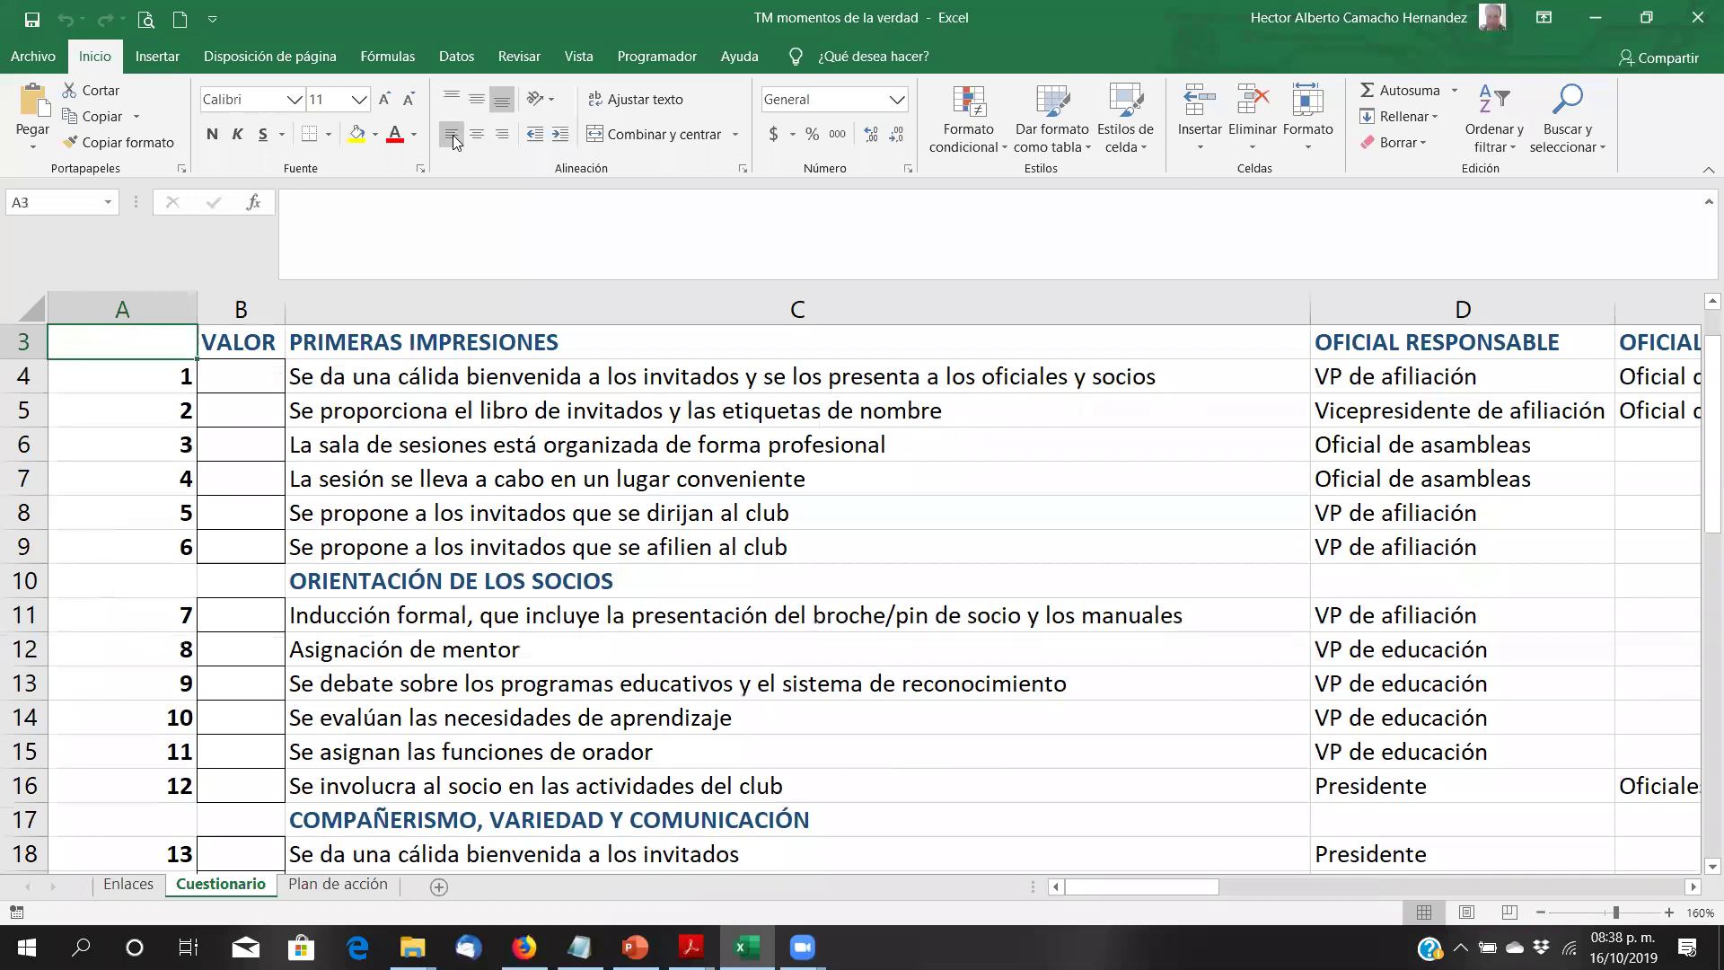
Step: Look through the VALOR cells beside the questionnaire items, returning to the first question's cell, B4
key(Down)
key(Right)
key(Down)
key(Down)
key(Down)
key(Down)
key(Down)
key(Down)
key(Down)
key(Down)
key(Down)
key(Down)
key(Down)
key(Down)
key(Down)
key(Up)
key(Up)
key(Up)
key(Up)
key(Up)
key(Up)
key(Up)
key(Up)
key(Up)
key(Up)
key(Up)
key(Up)
key(Up)
key(Up)
key(Up)
key(Up)
key(Down)
key(Down)
key(Down)
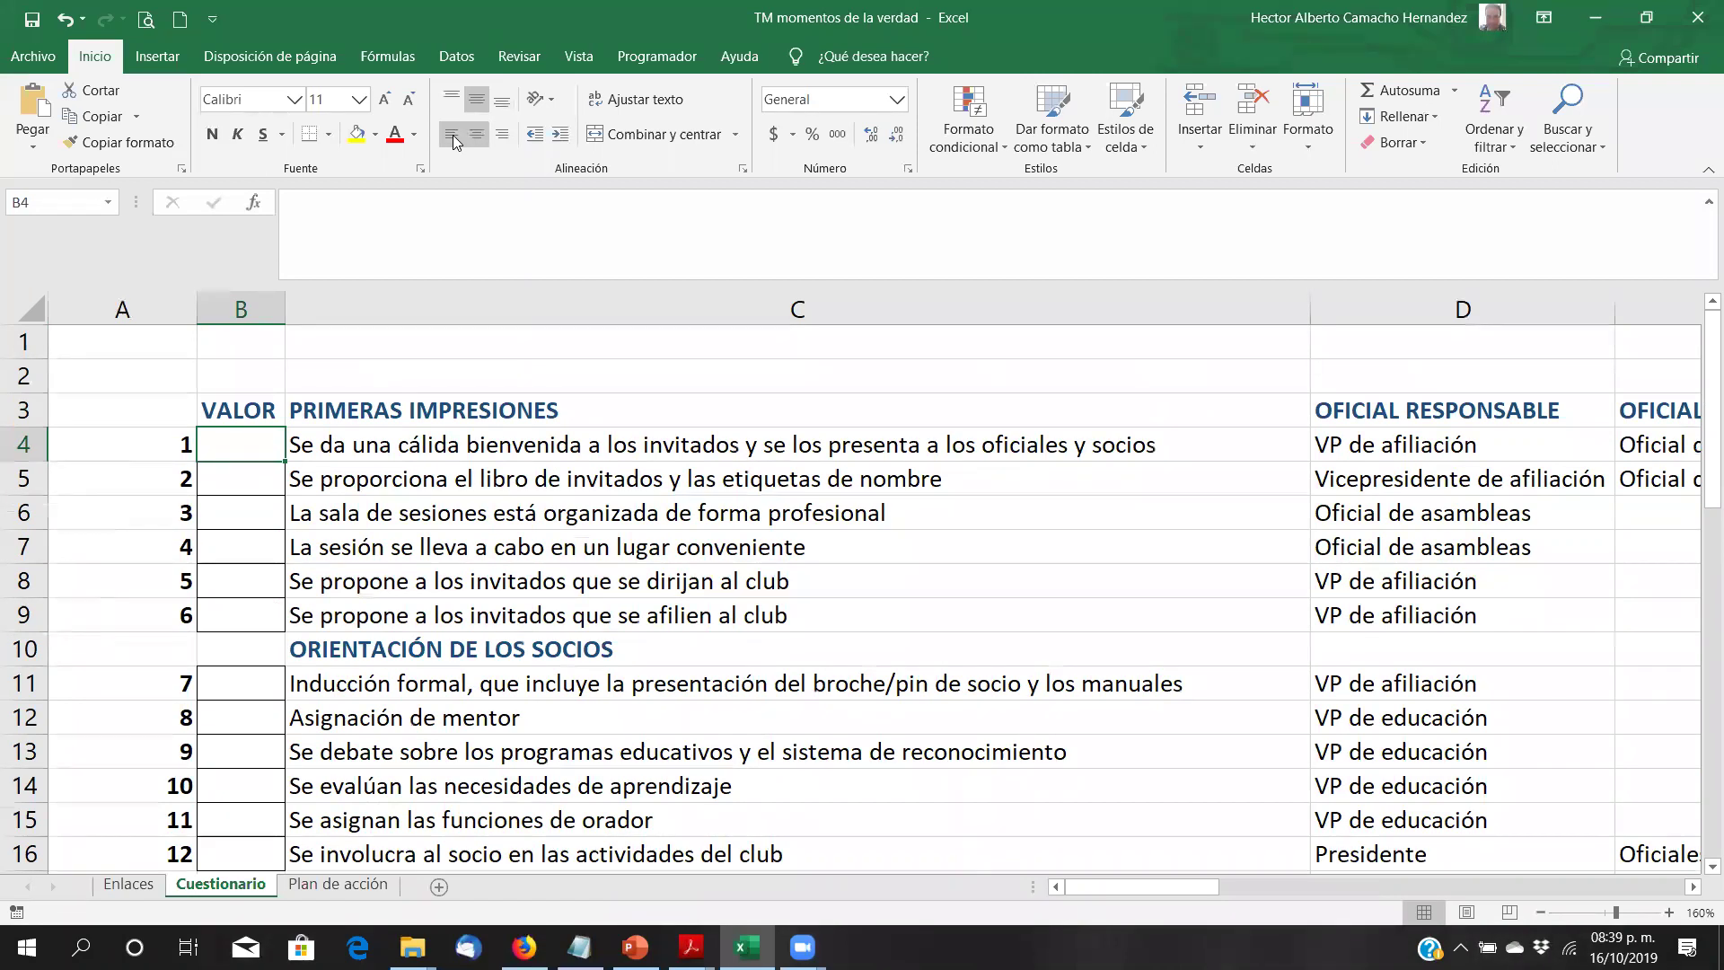
Step: Score the six PRIMERAS IMPRESIONES questions in B4:B9 as 4, 3, 4, 1, 2 and 5
text(4)
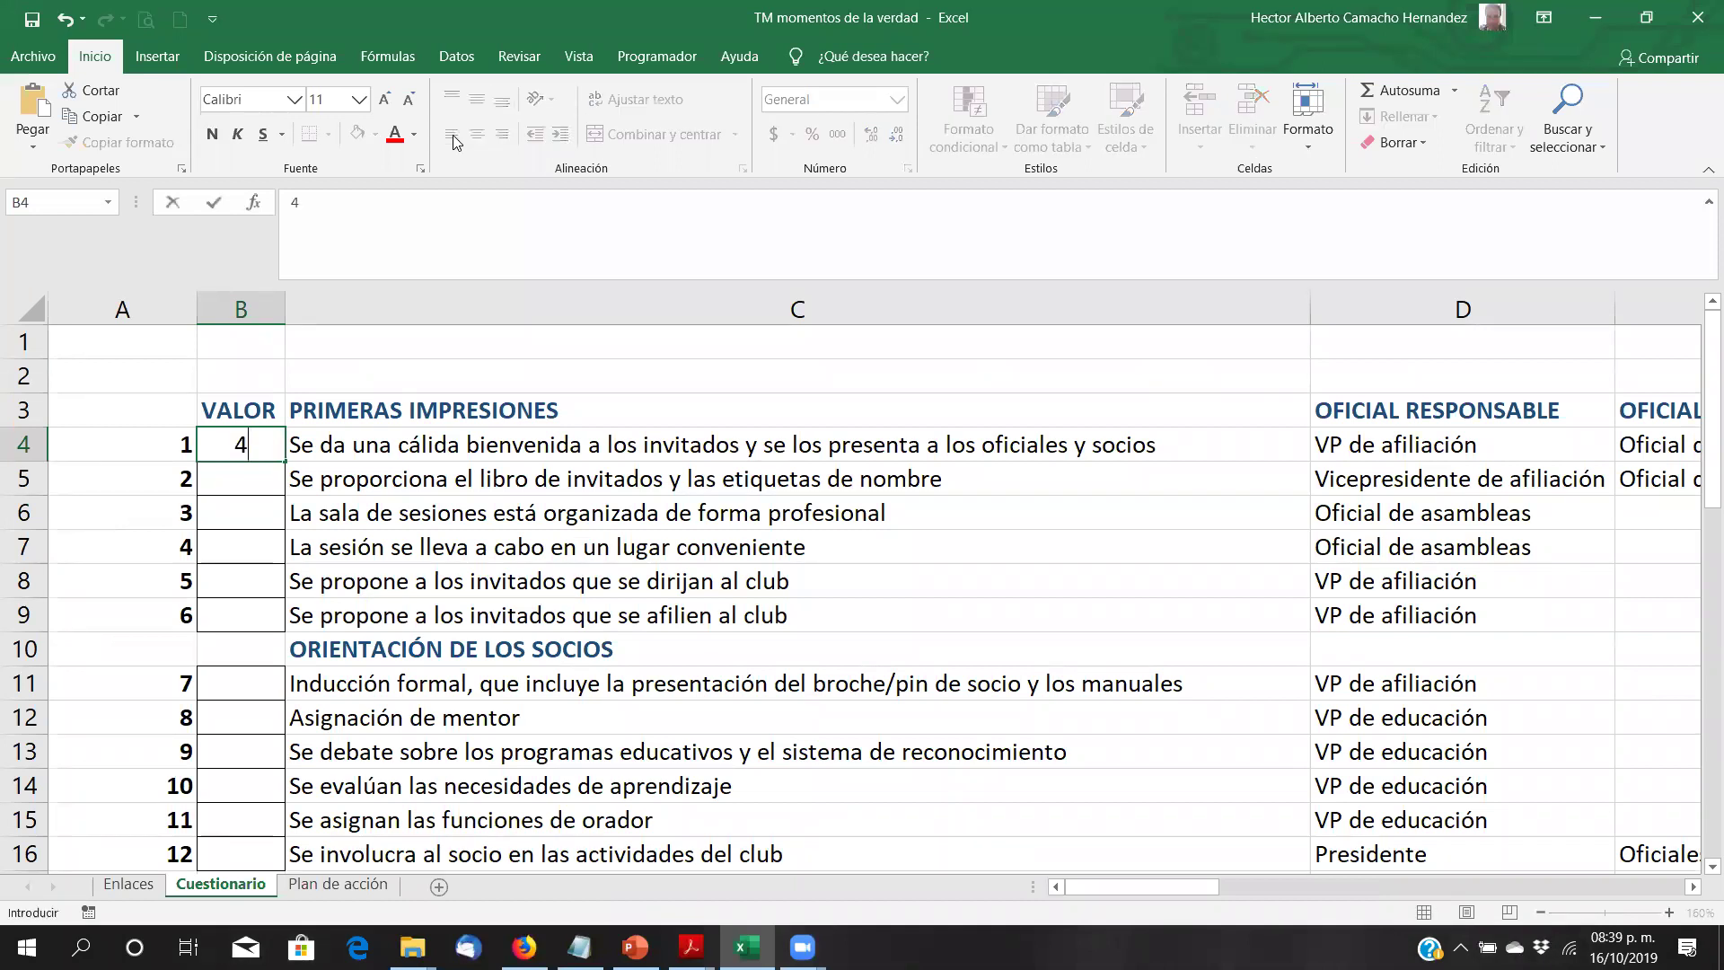
key(Return)
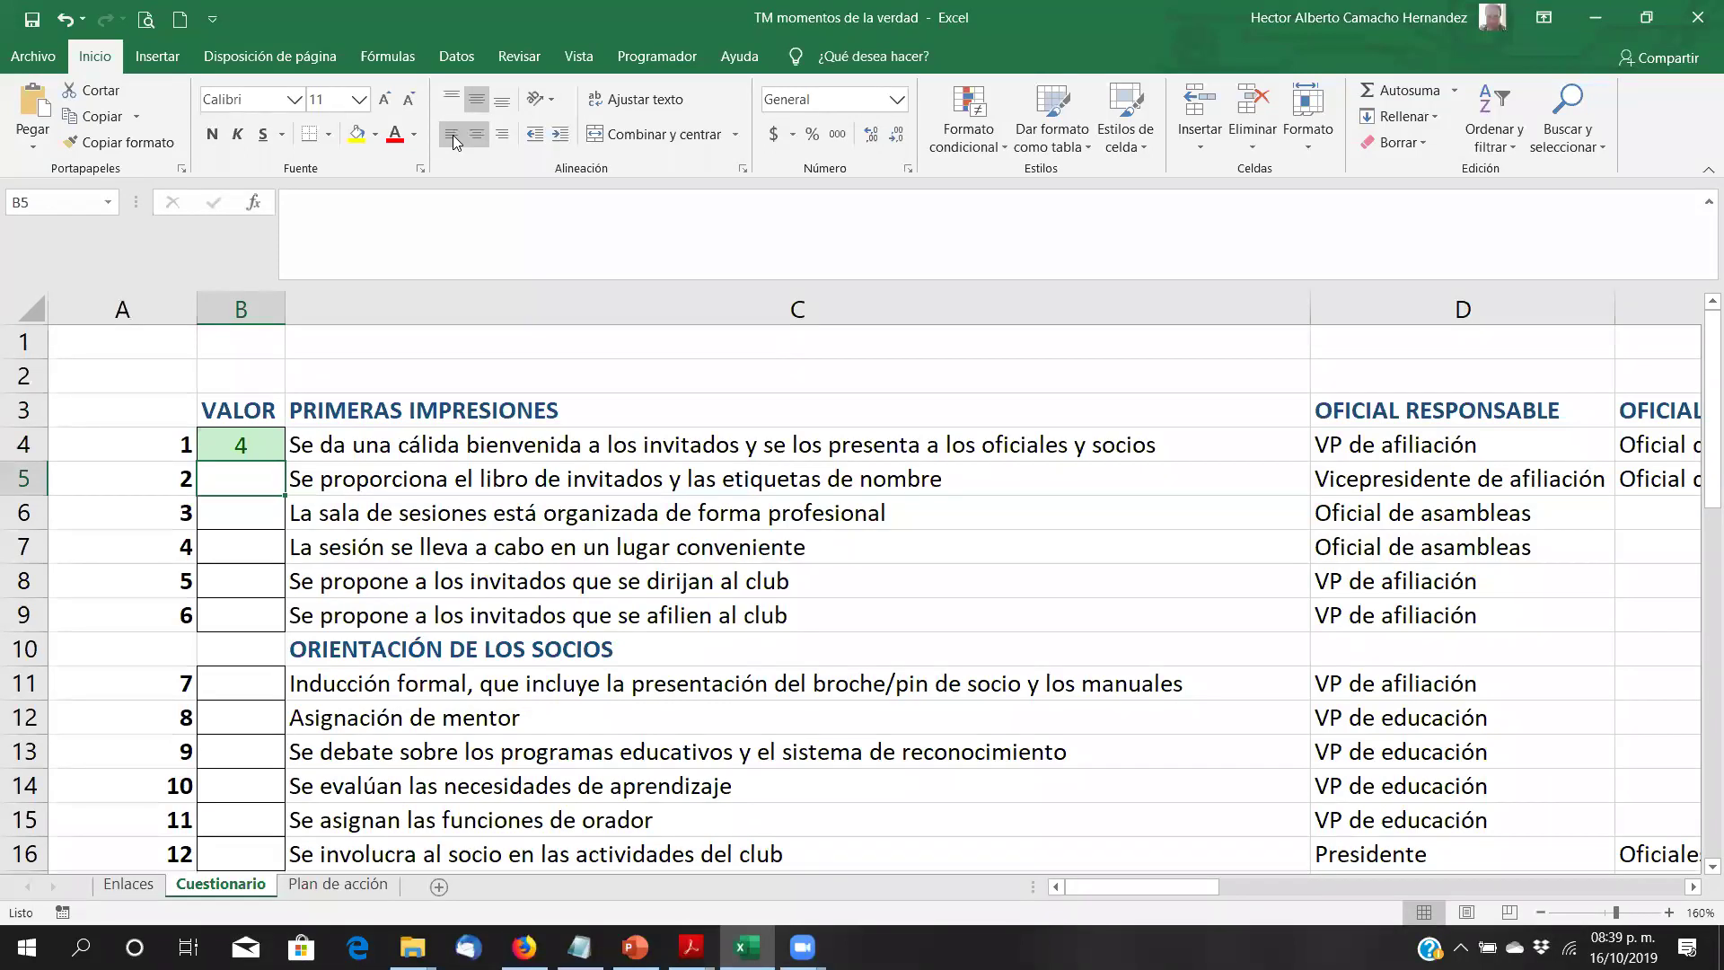
text(3)
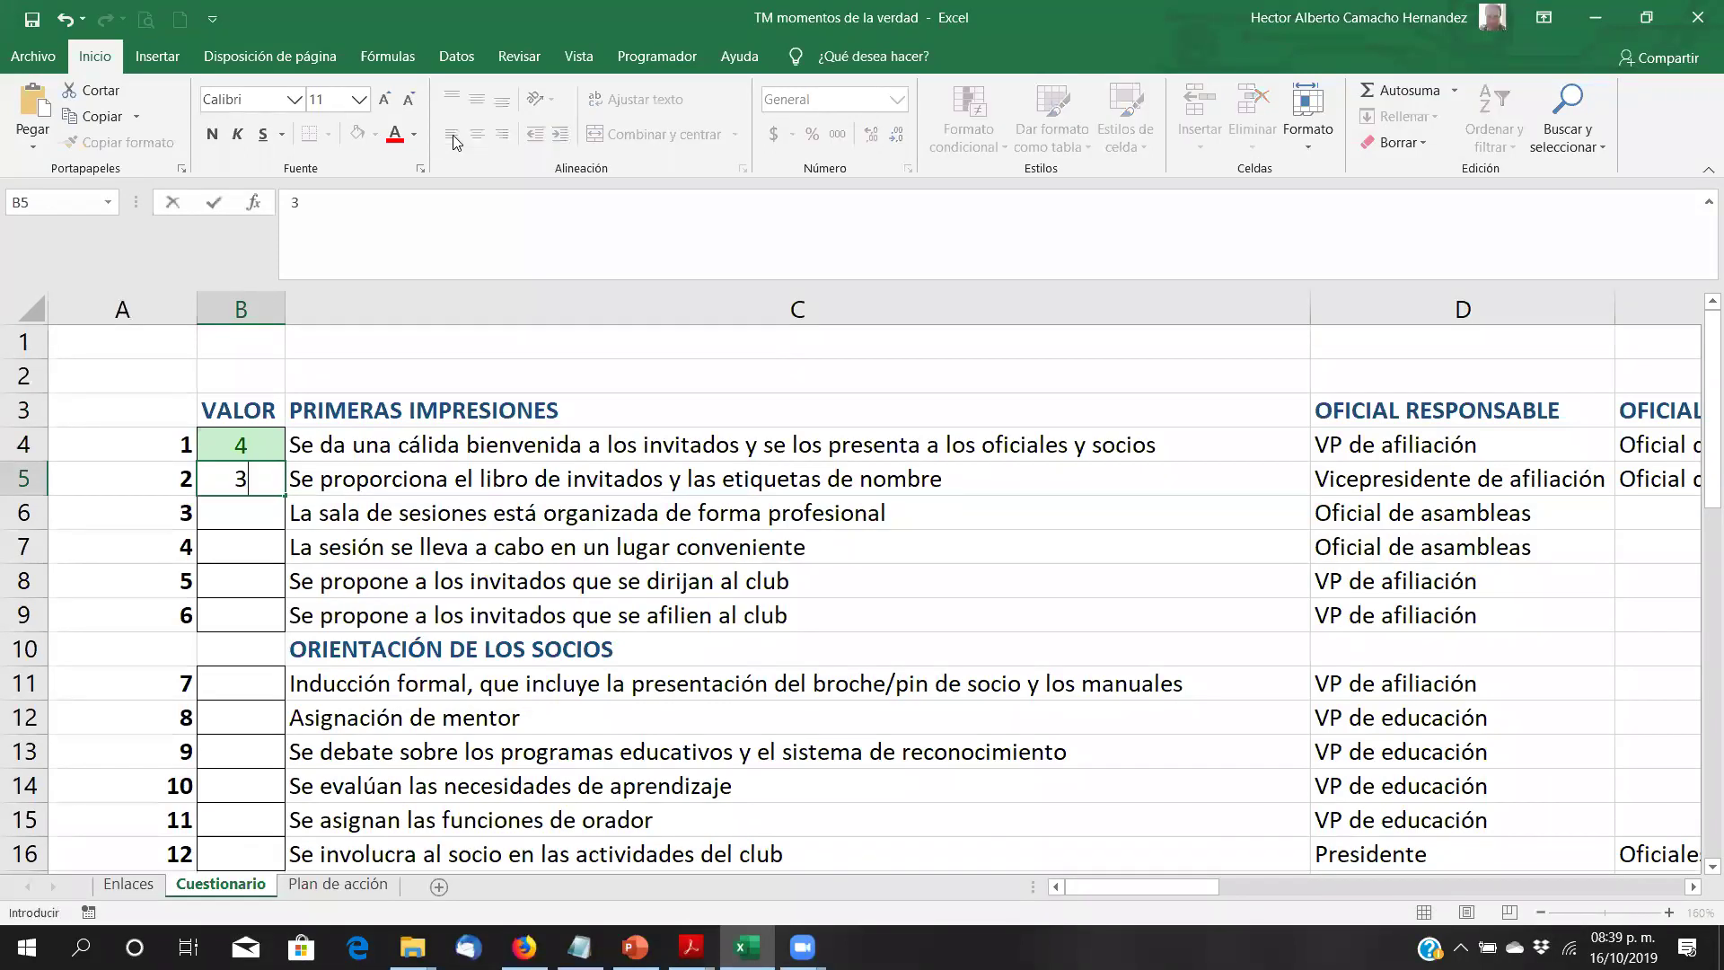
key(Return)
text(4)
key(Return)
text(1)
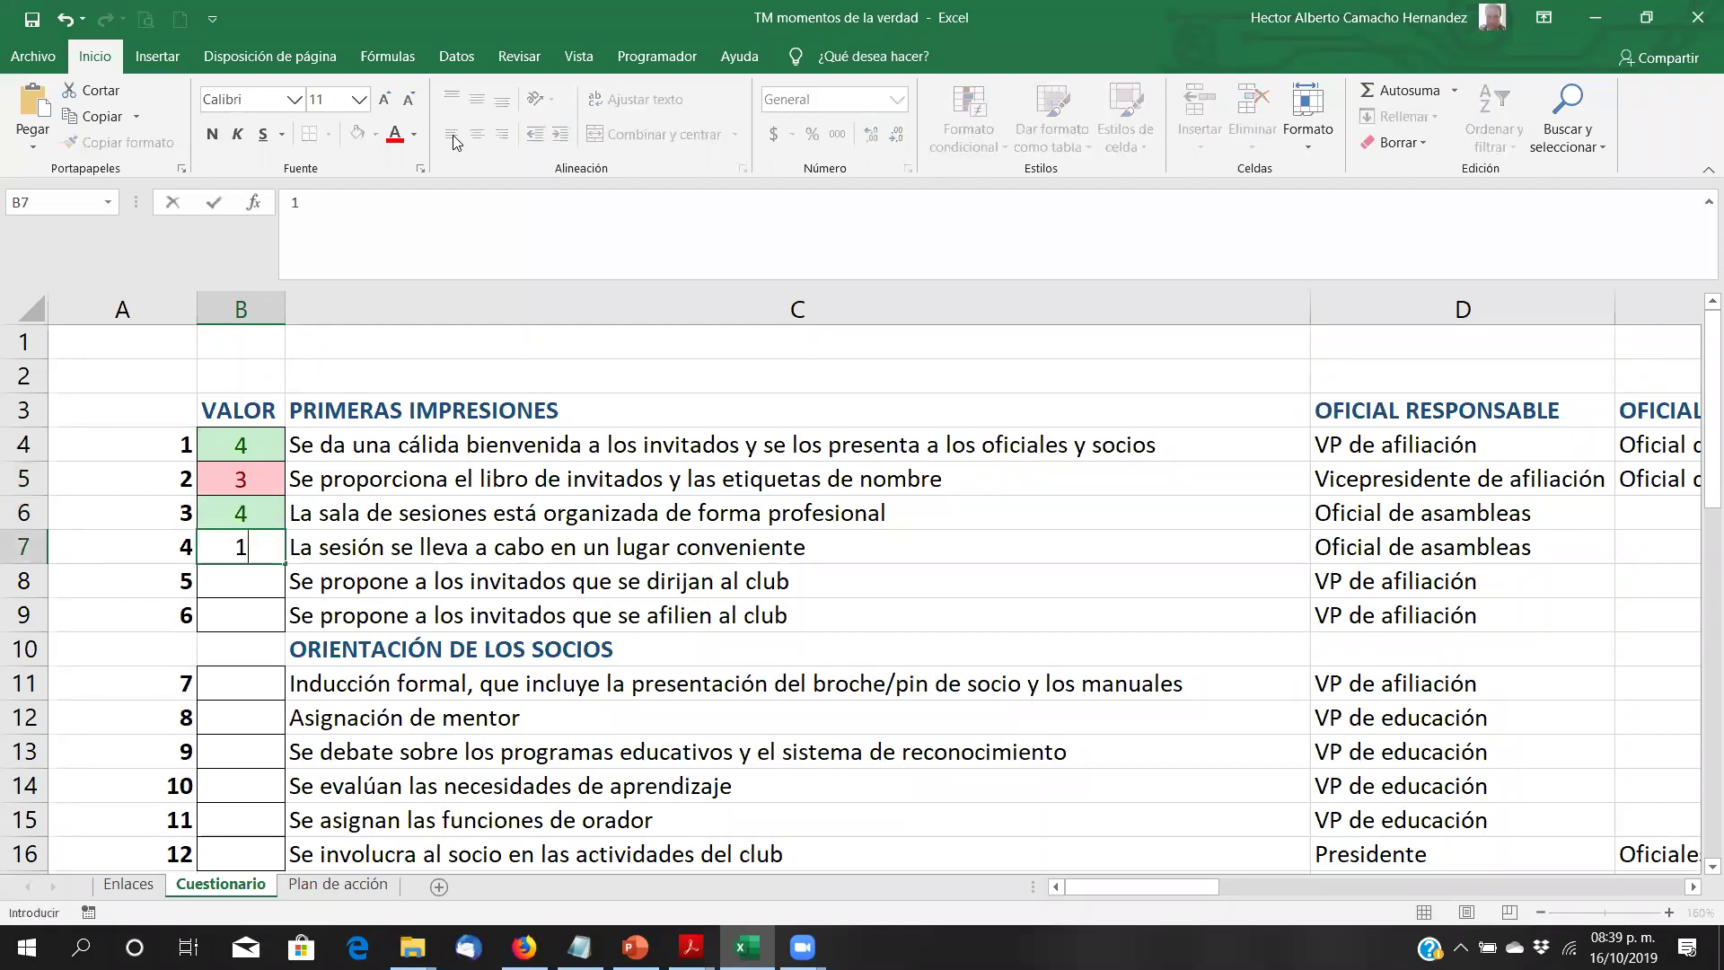
key(Return)
text(2)
key(Return)
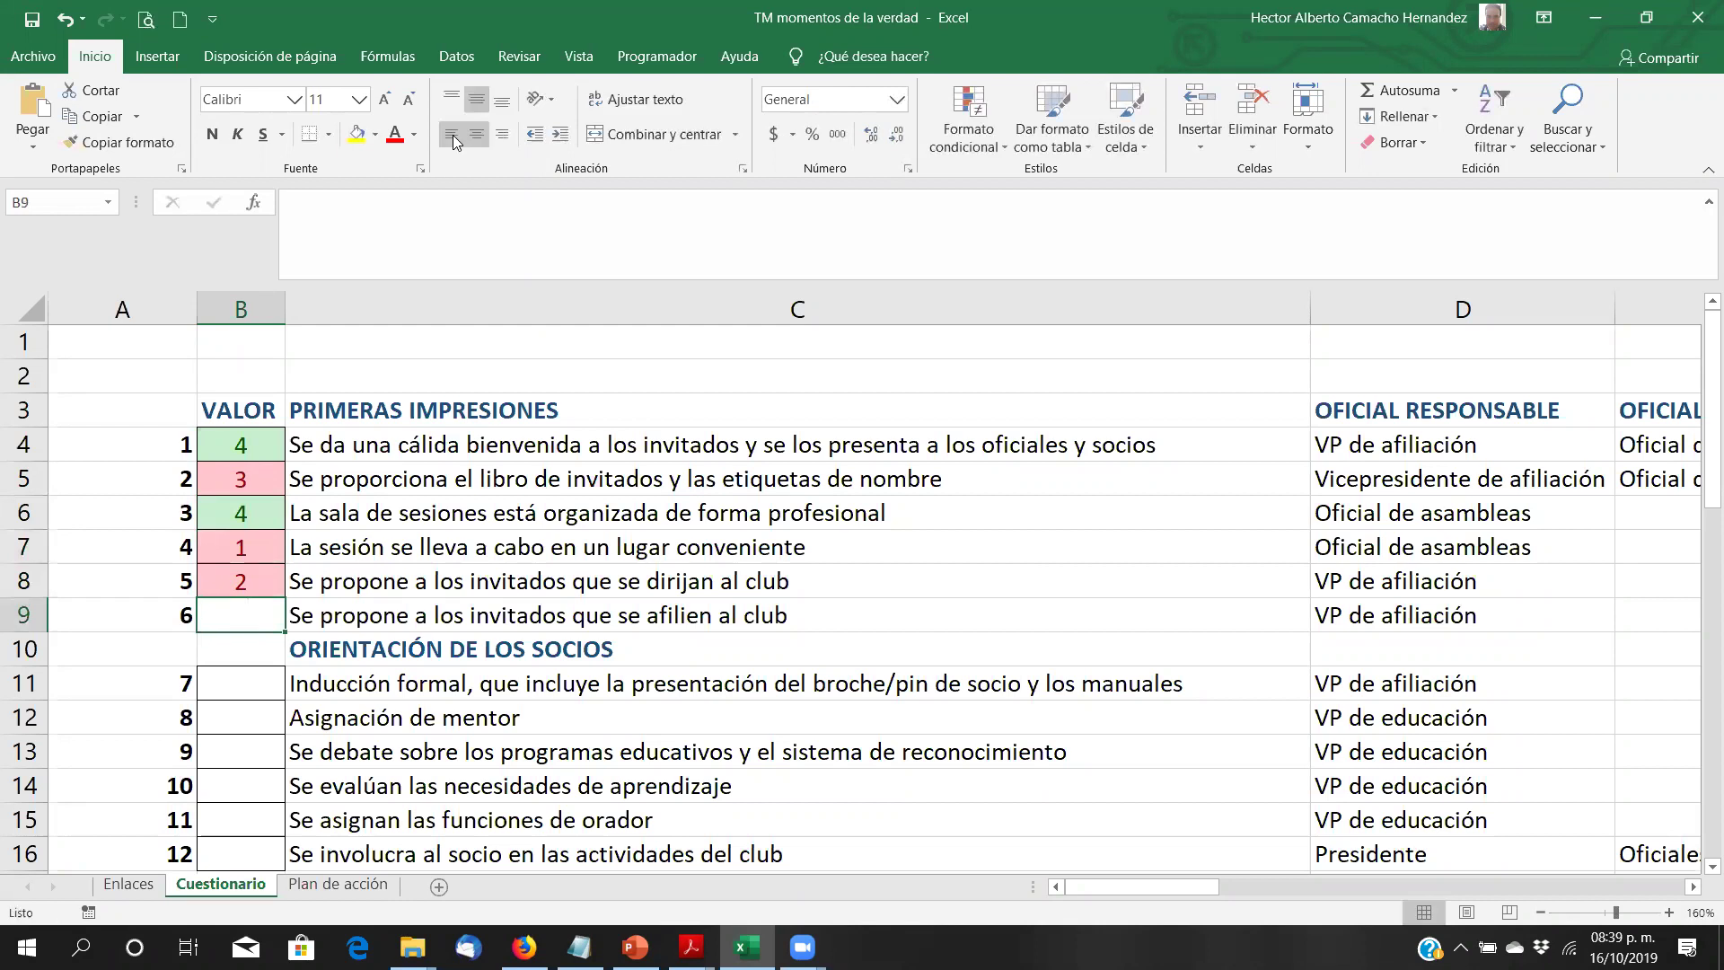
text(5)
key(Return)
Step: Review the VALOR scores of the PRIMERAS IMPRESIONES section from its last question up to the column heading
key(Up)
key(Up)
key(Up)
key(Up)
key(Up)
key(Up)
key(Up)
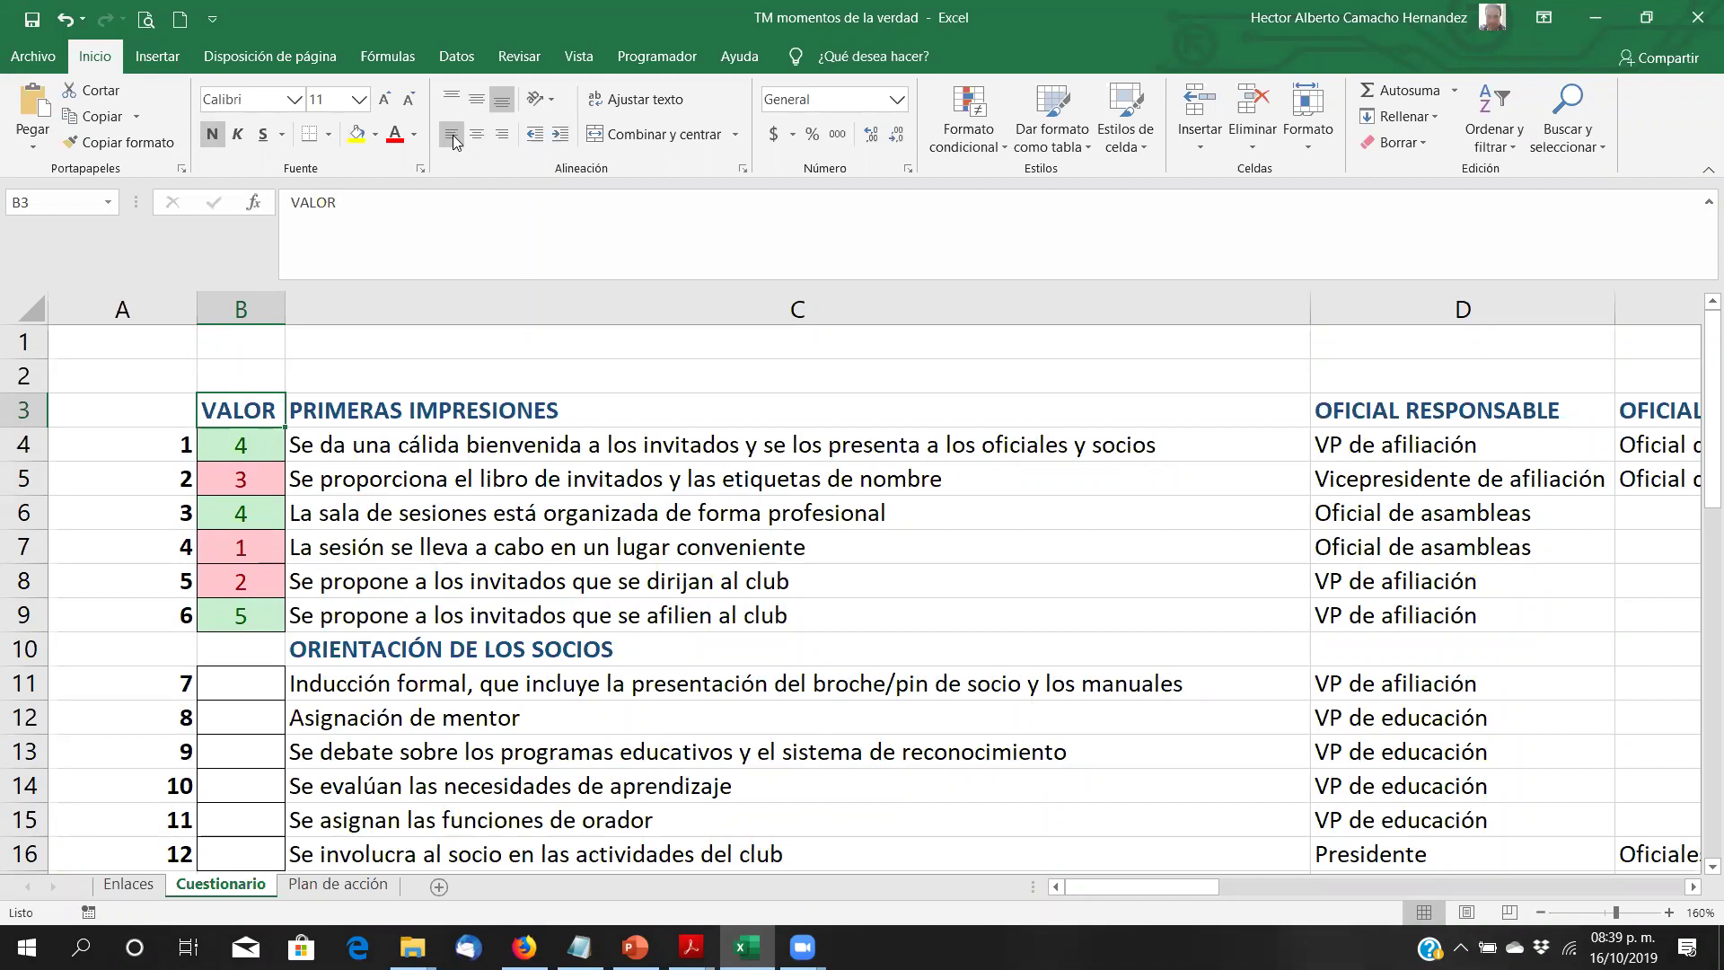
Step: Enter the values 1, 3, 4, 5 and 6 for questions 7 to 11 of ORIENTACIÓN DE LOS SOCIOS in B11:B15
key(Down)
key(Down)
key(Down)
key(Down)
key(Down)
key(Down)
key(Down)
key(Down)
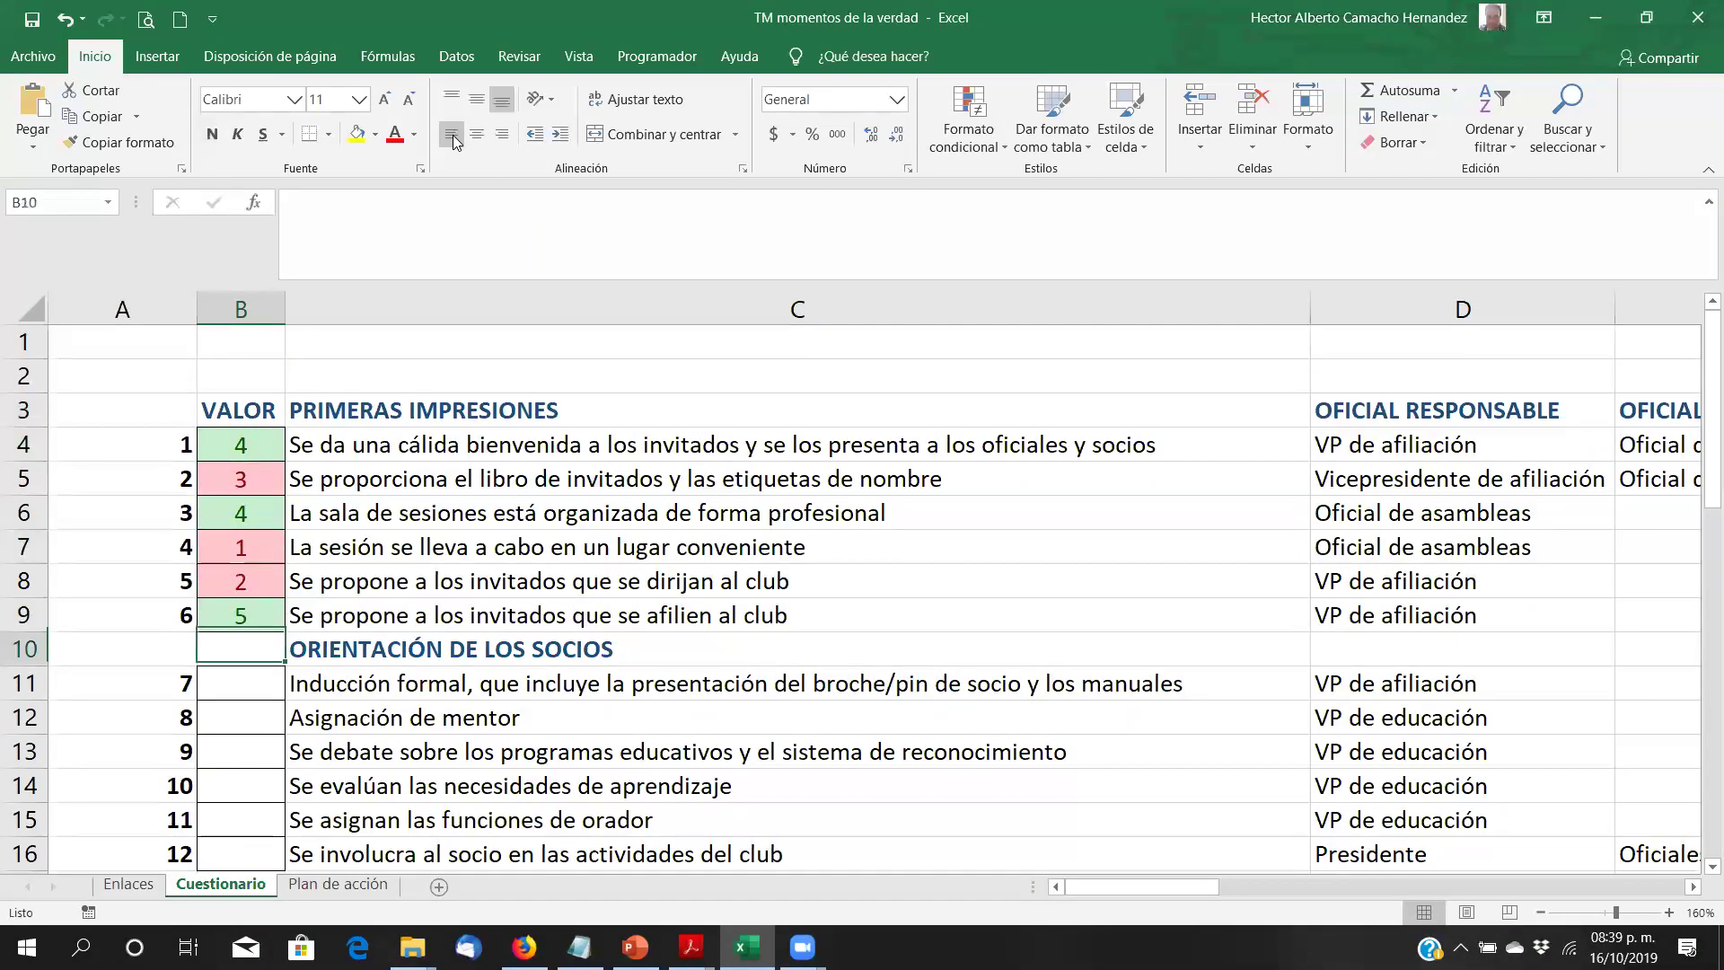
text(1 3 )
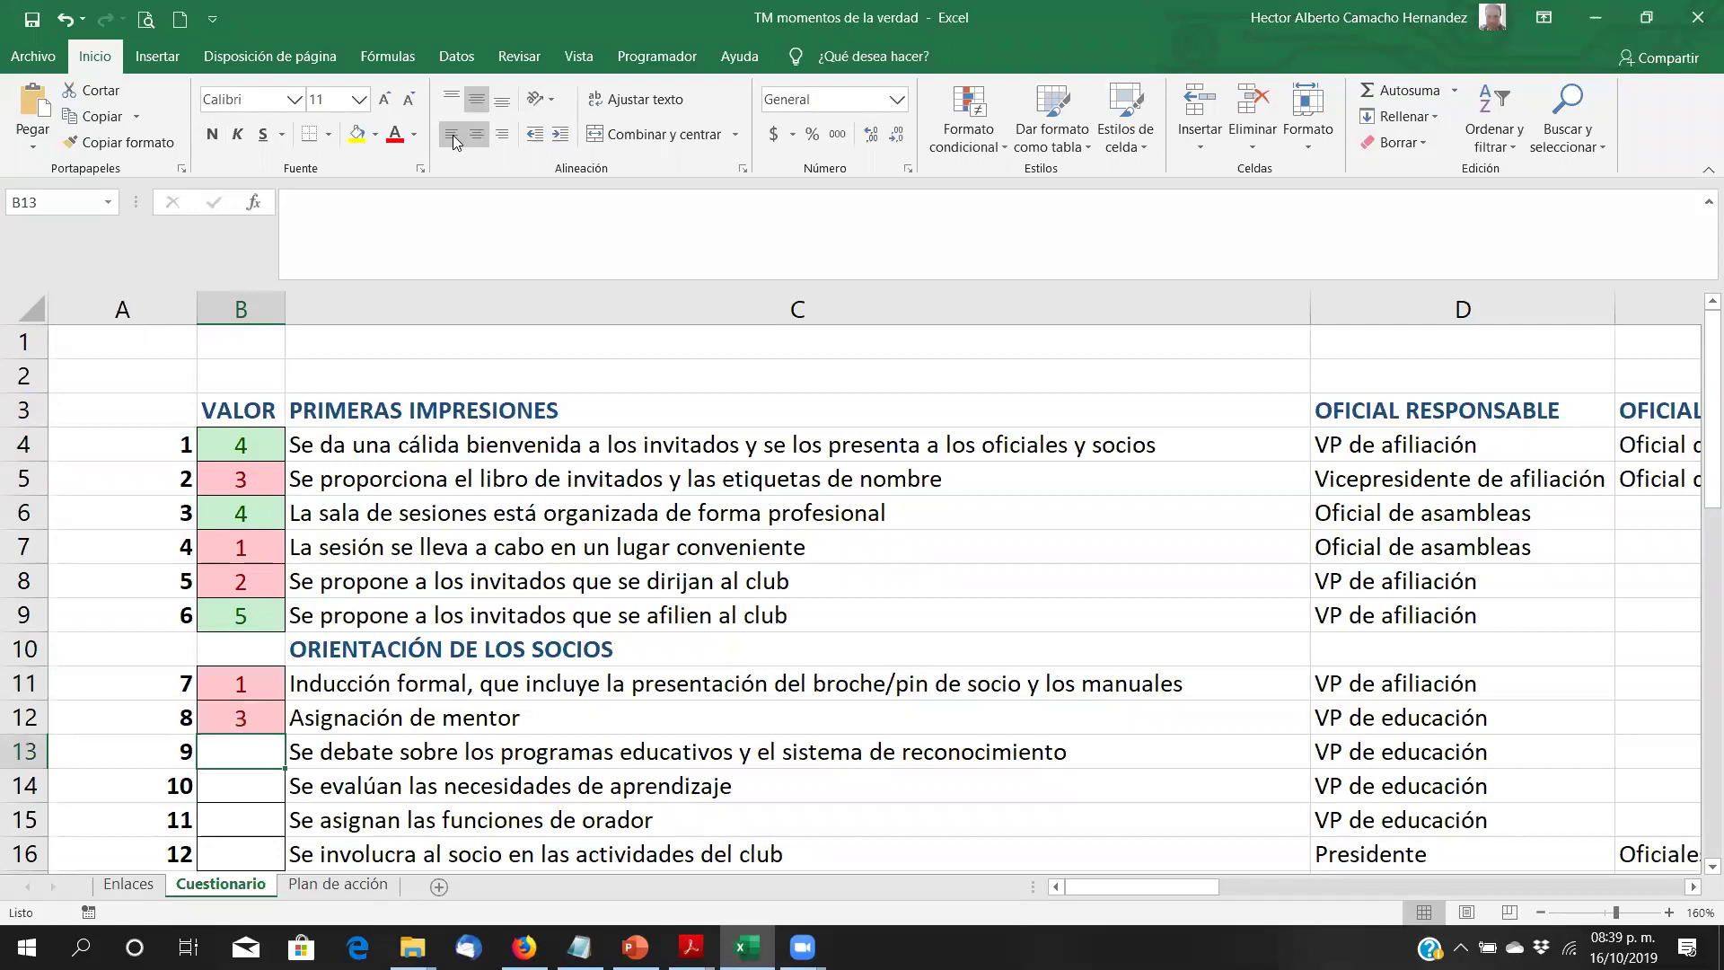
text(4 5 6)
key(Return)
Step: Change the score of question 11 in B15 to 4 and score question 12 in B16 as 1
key(Up)
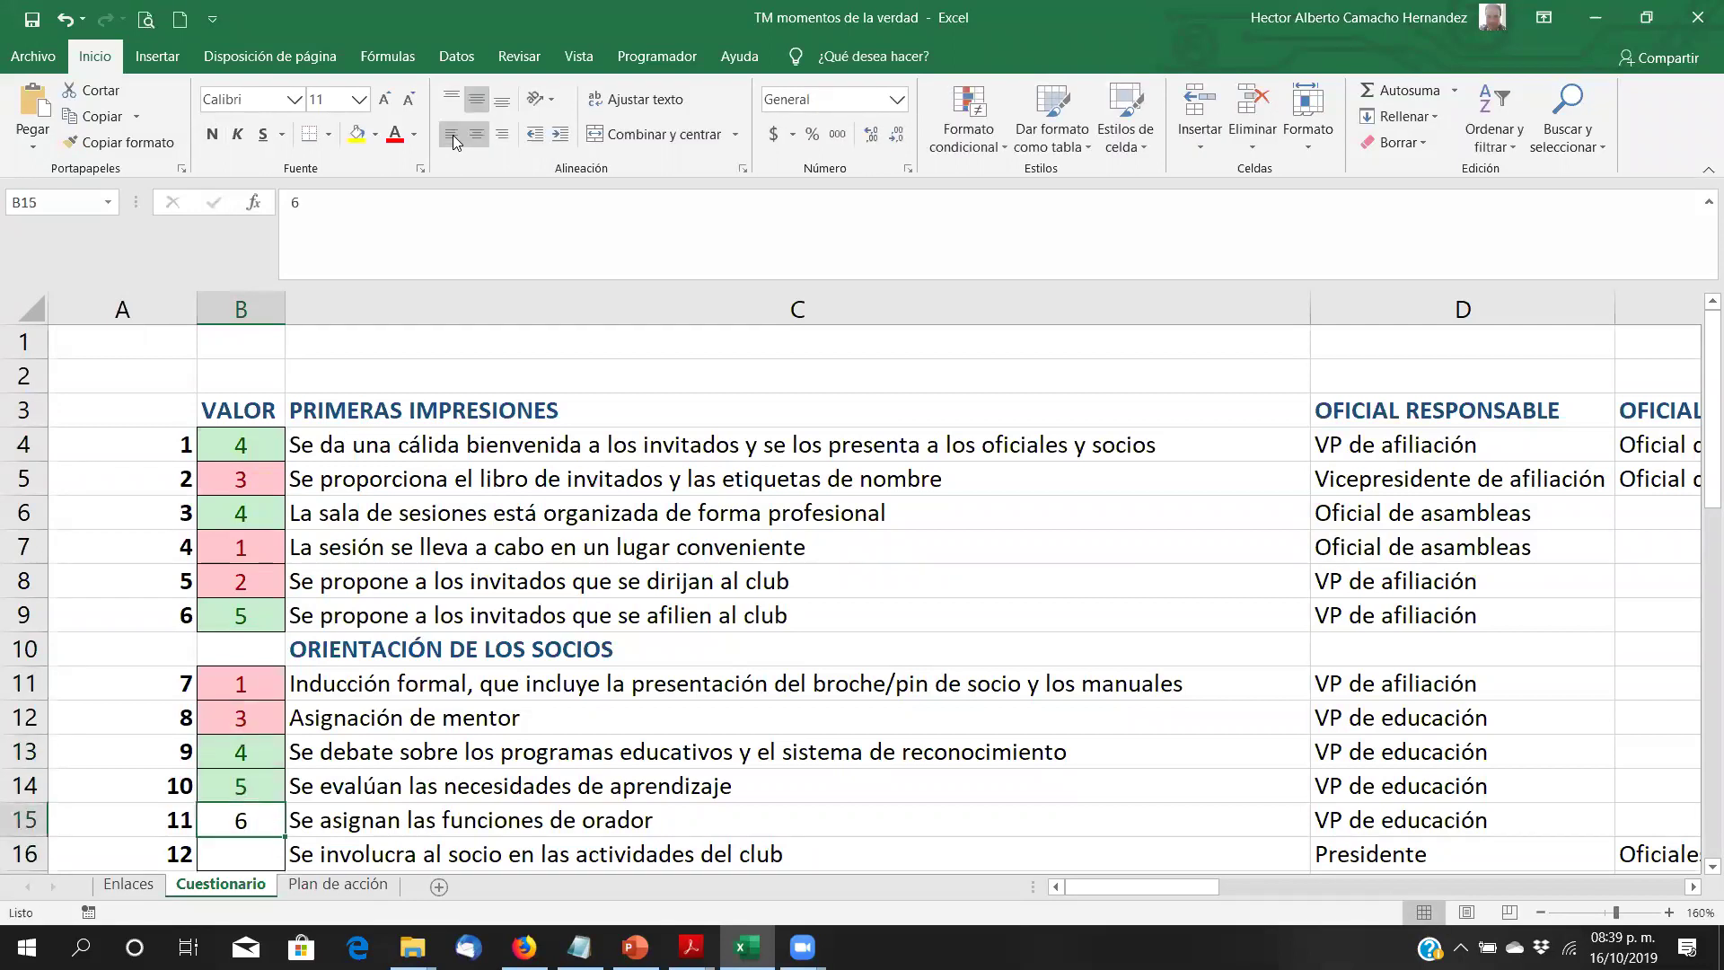
text(4)
key(Return)
text(1)
key(Return)
Step: Look through the unscored questions on fellowship and program planning, down to question 22
key(Return)
key(Return)
key(Return)
key(Return)
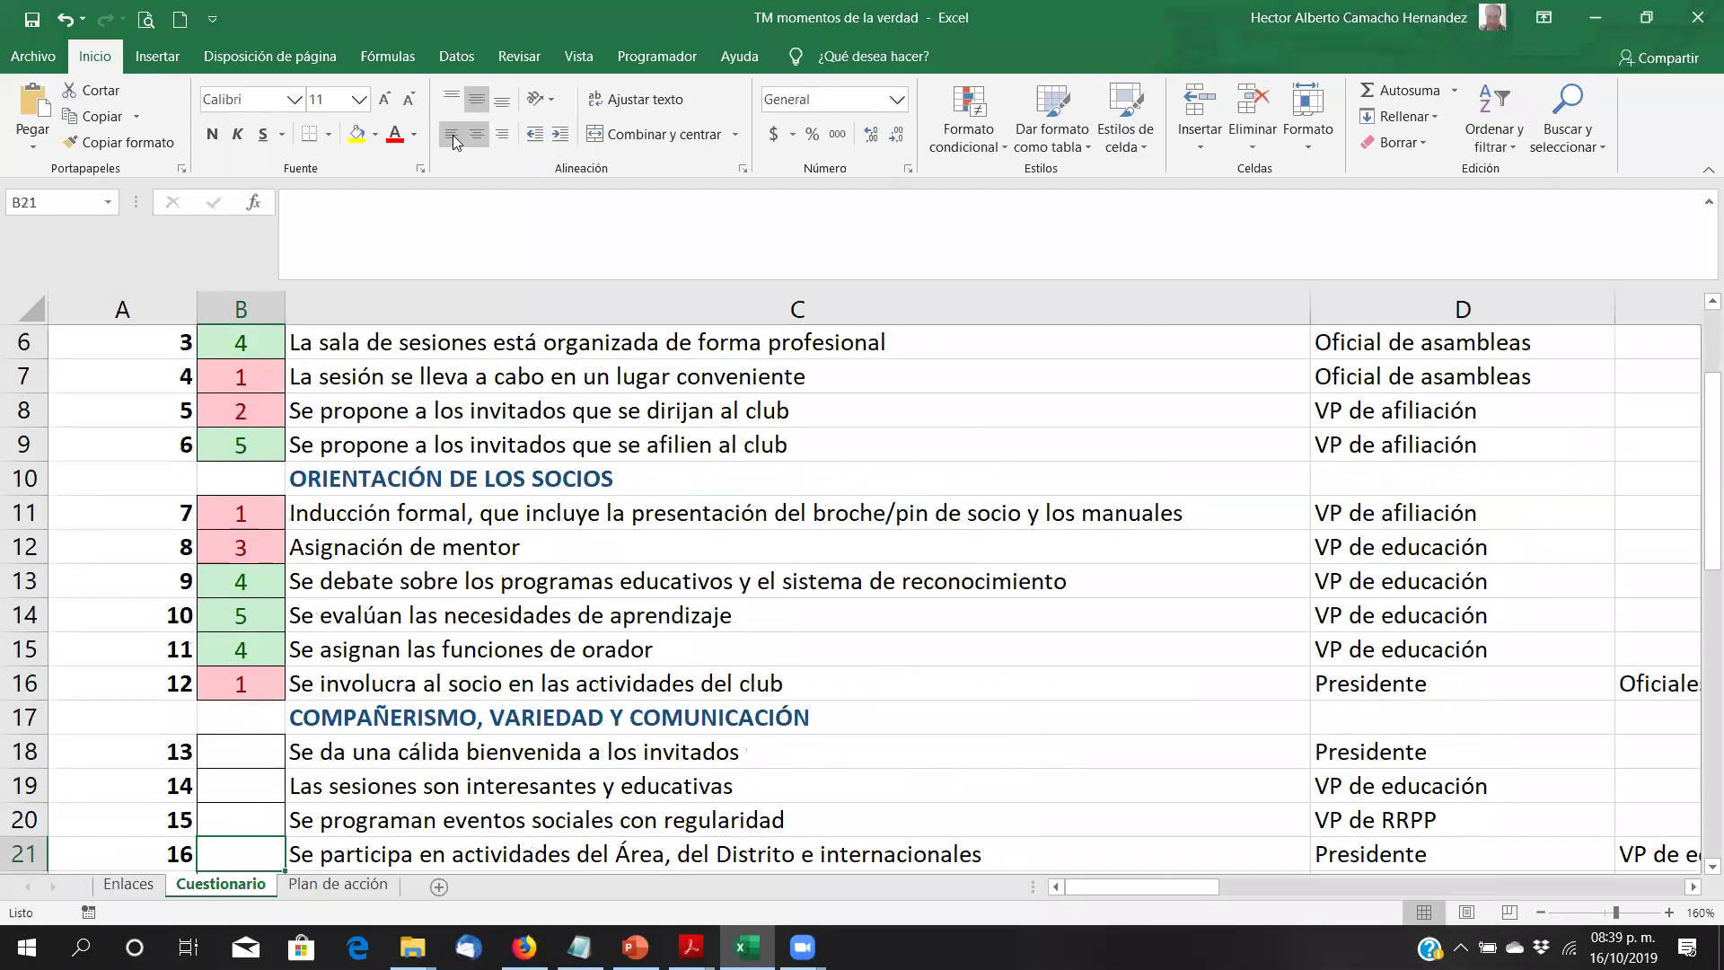
key(Return)
key(Return)
key(Return)
key(Return)
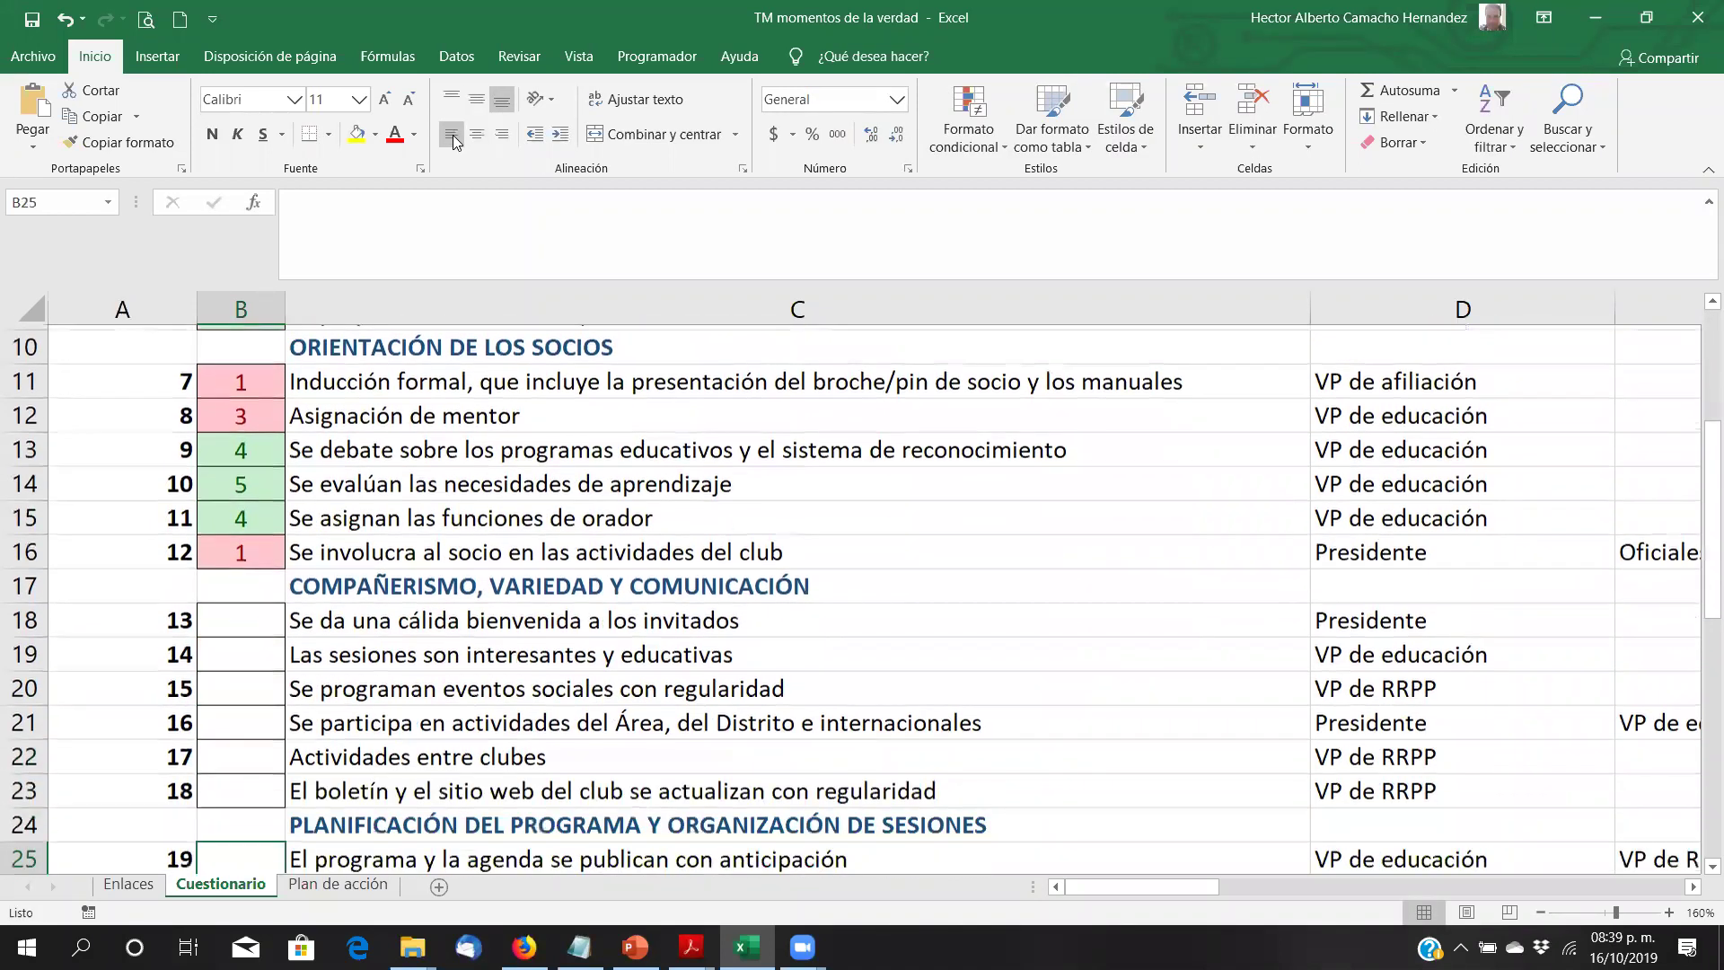
key(Return)
key(Return)
key(Return)
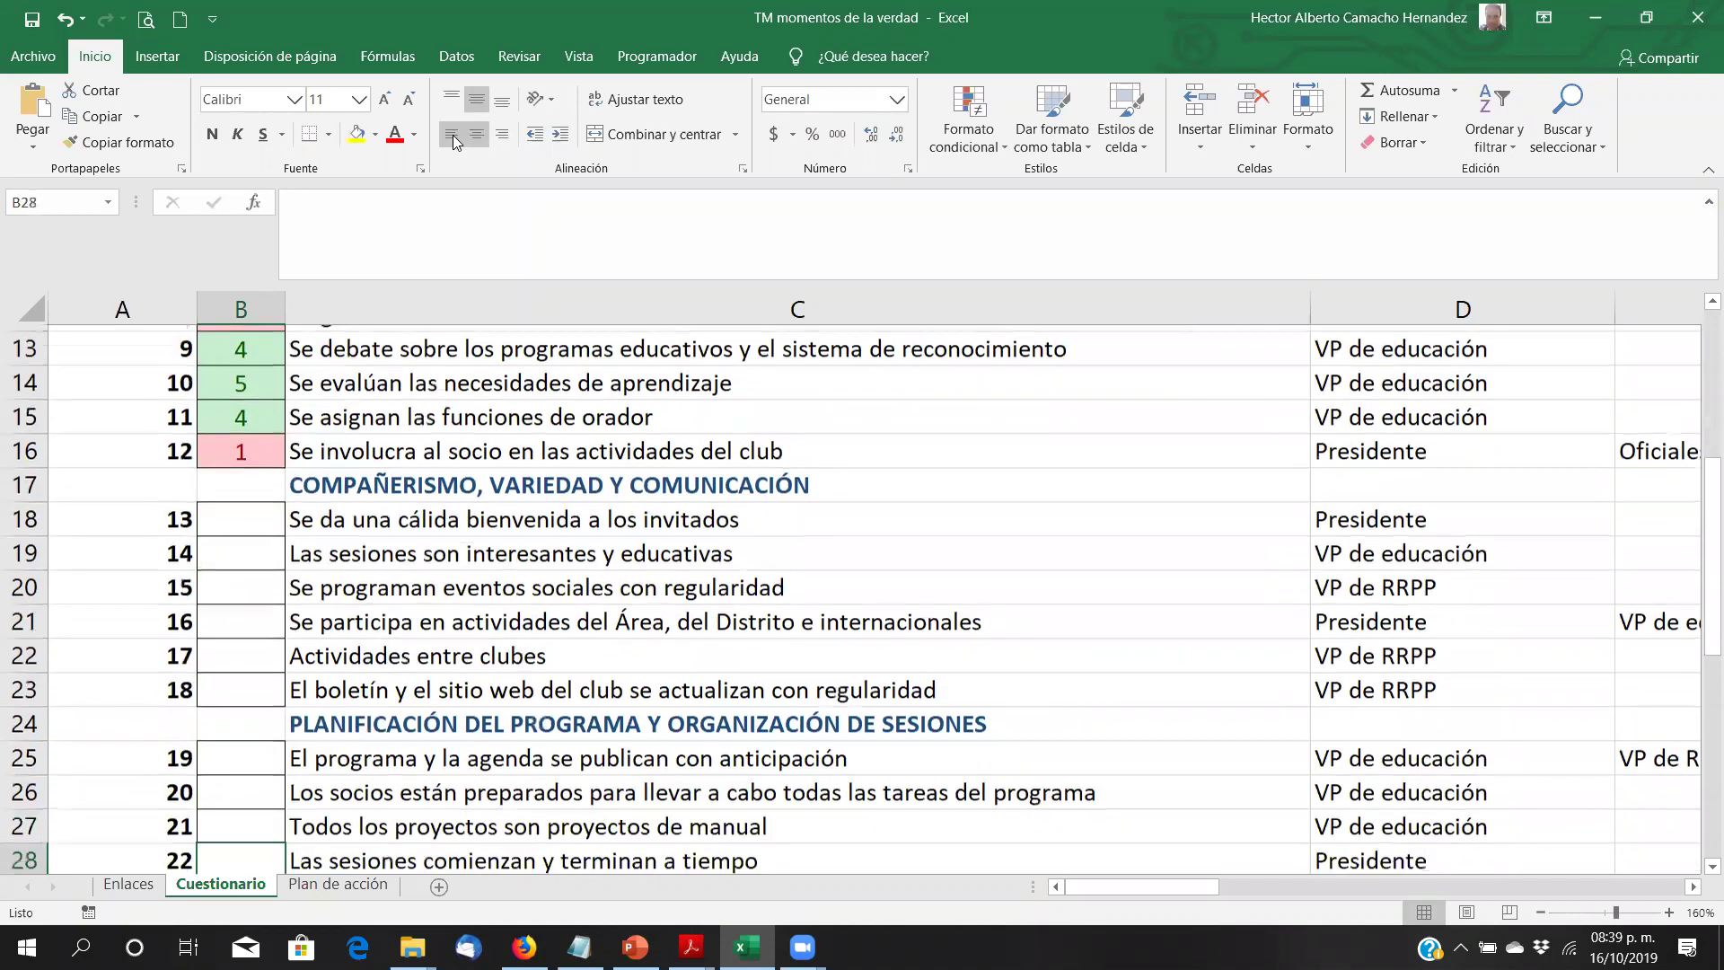
Step: Return to the top of the sheet and view the OFICIAL RESPONSABLE, OFICIAL SOPORTE and FUENTE DE INFORMACIÓN columns
key(ctrl+Home)
key(Right)
key(Right)
key(Right)
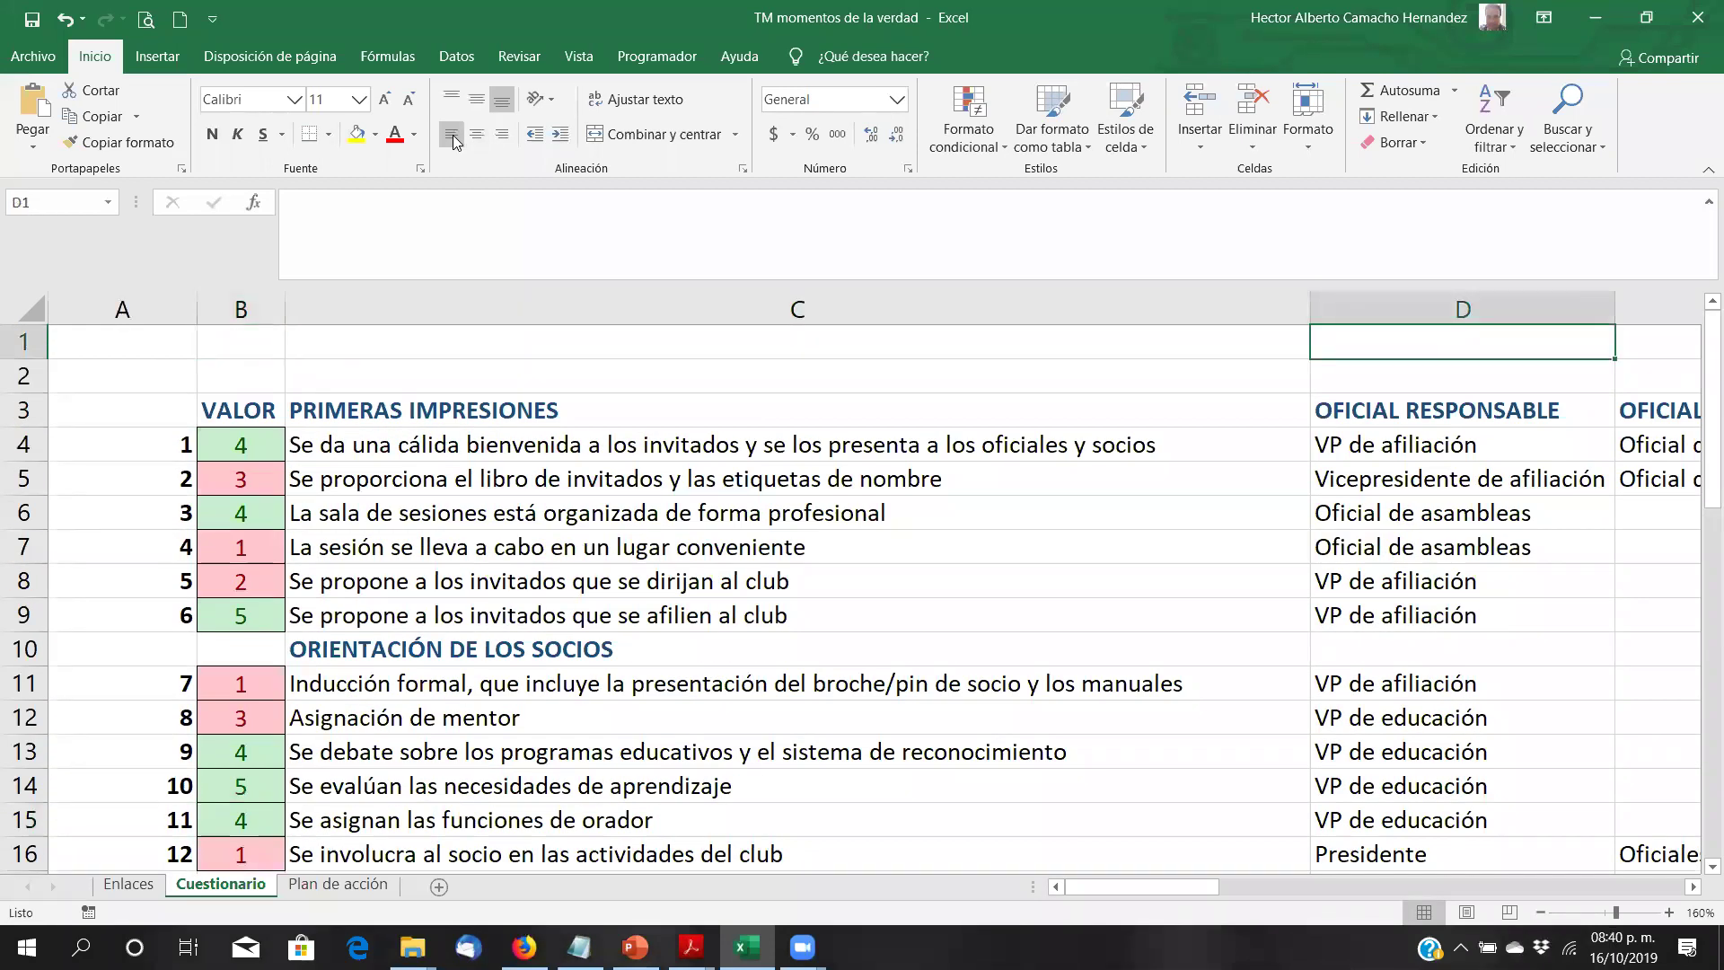
key(Right)
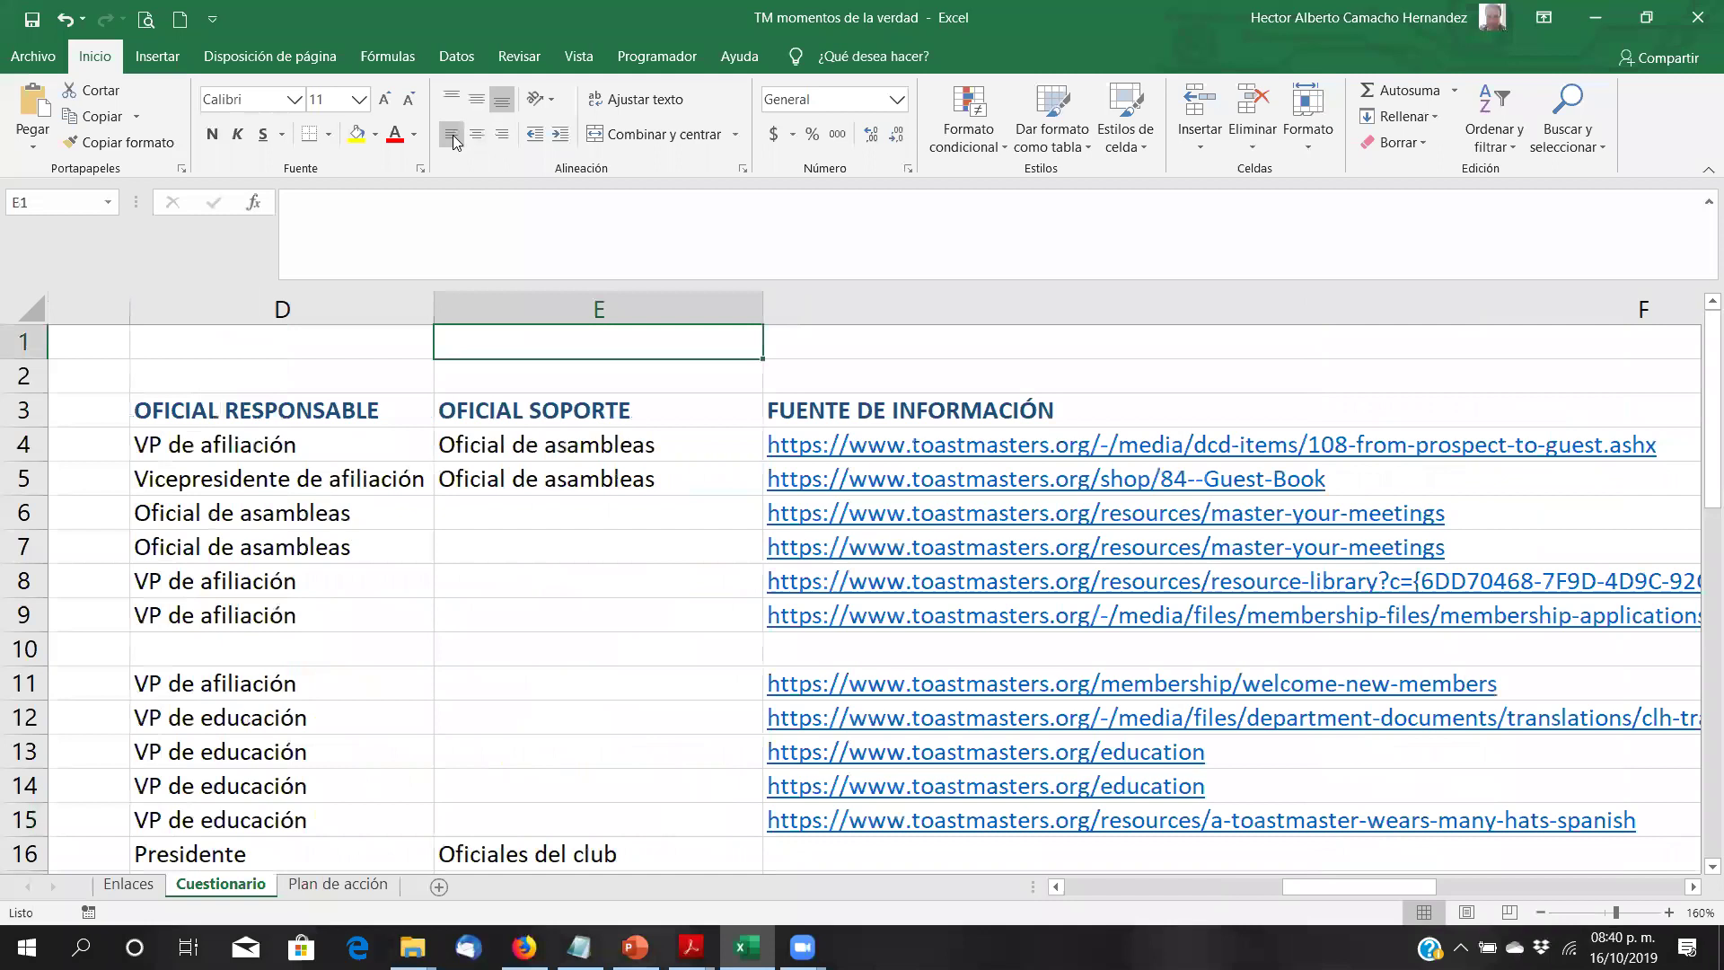
Step: Examine which responsible officer is assigned to each of the first two PRIMERAS IMPRESIONES questions, in rows 4 and 5
key(Left)
key(Left)
key(Left)
key(Down)
key(Down)
key(Down)
key(Right)
key(Right)
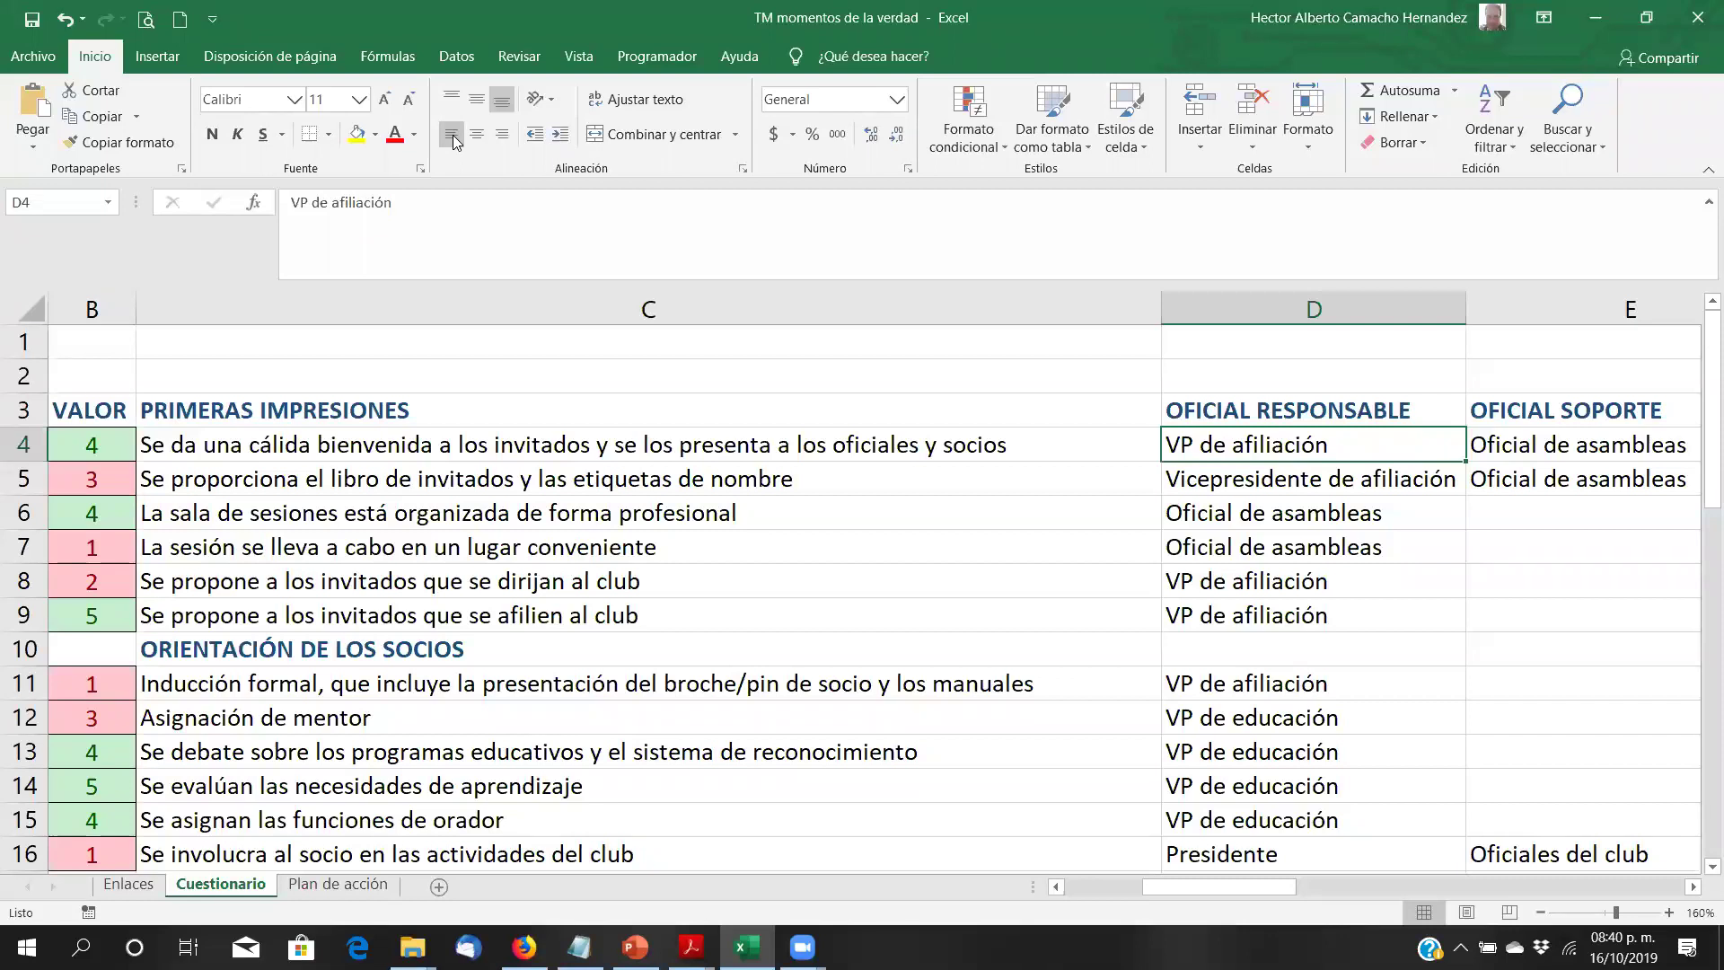
key(Down)
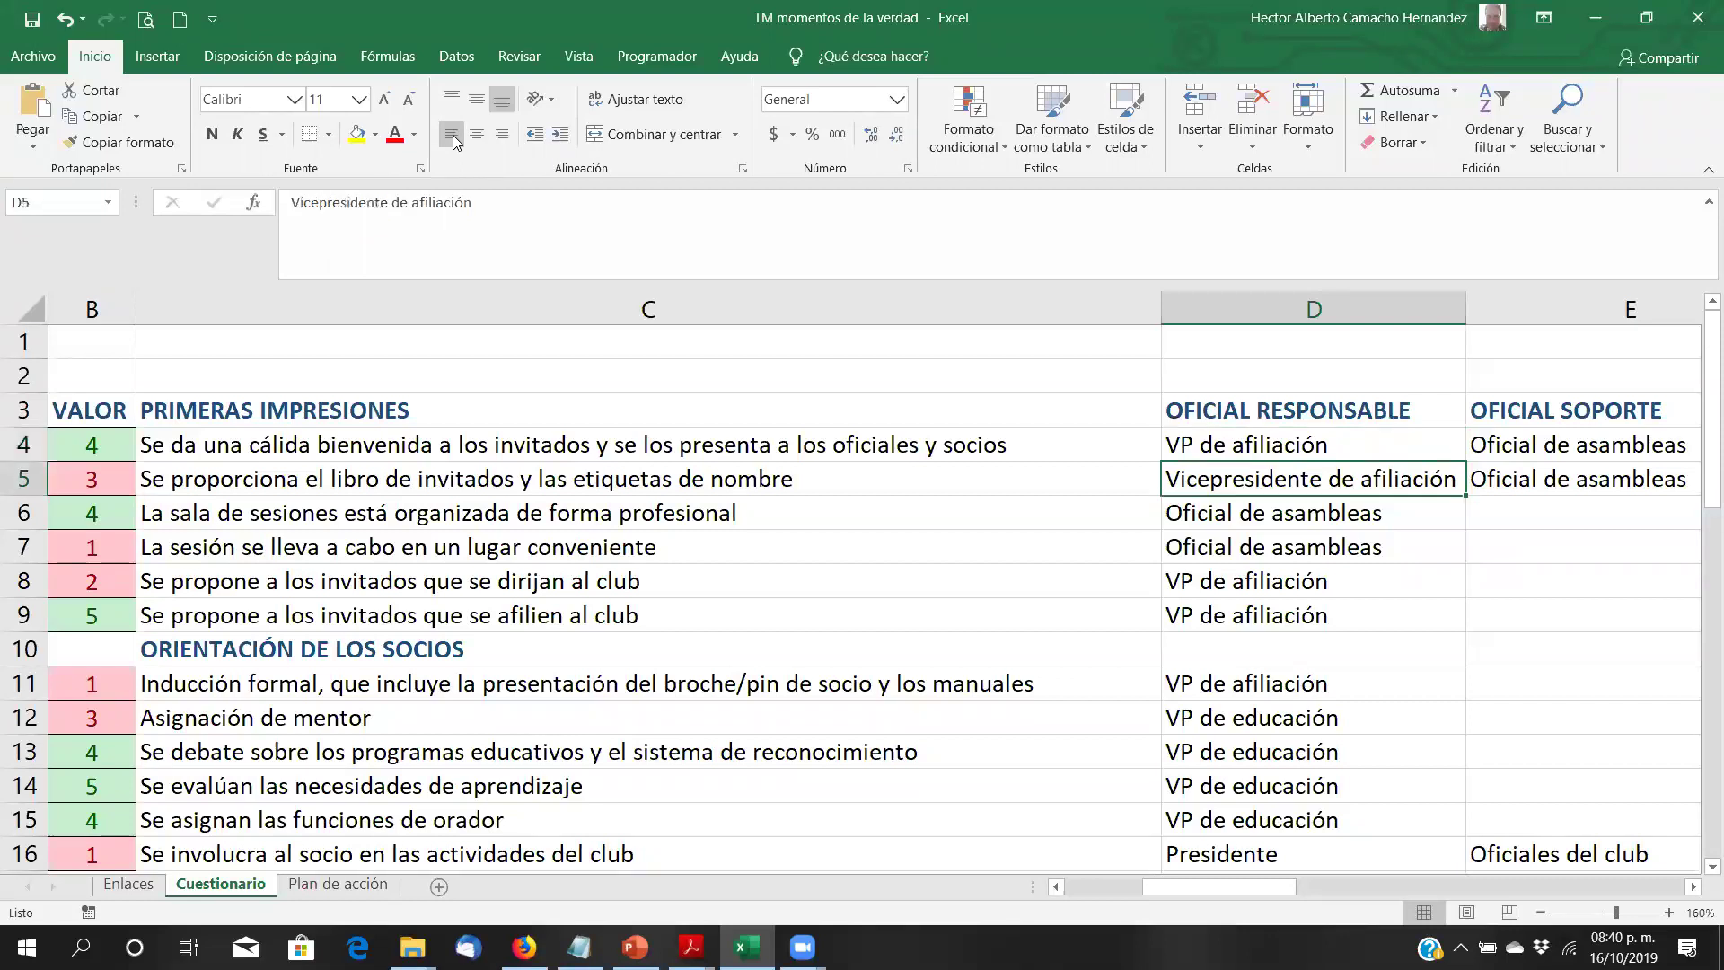
scroll(453, 142, right, 2)
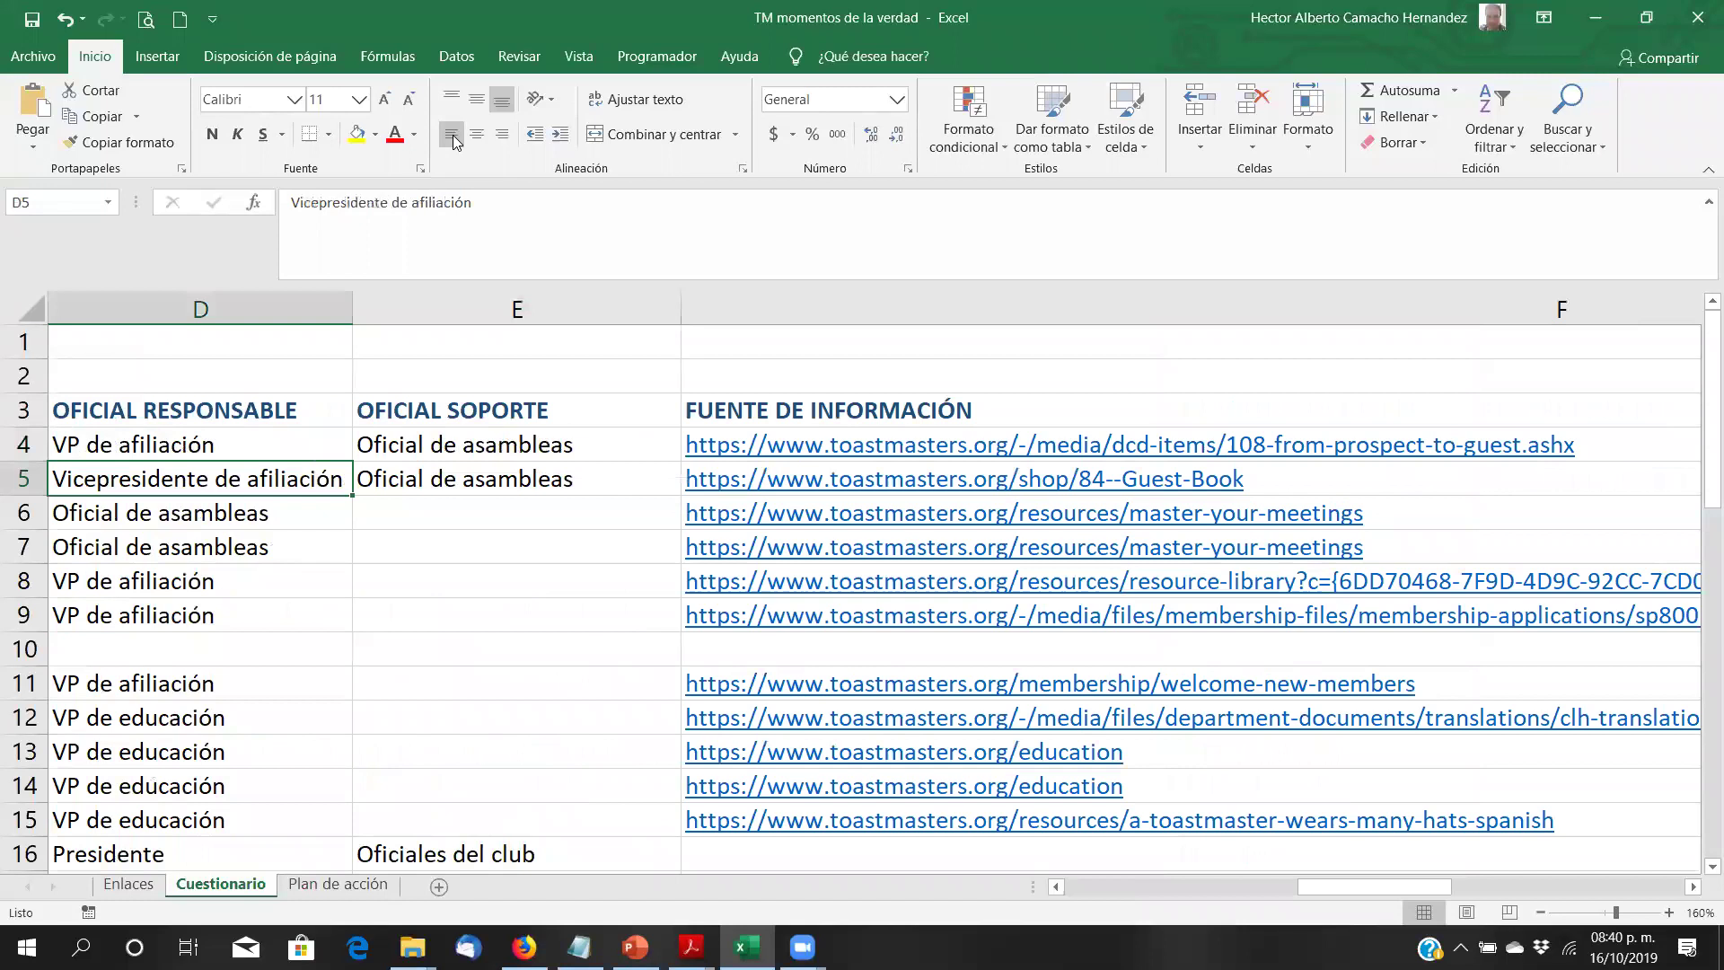
key(Left)
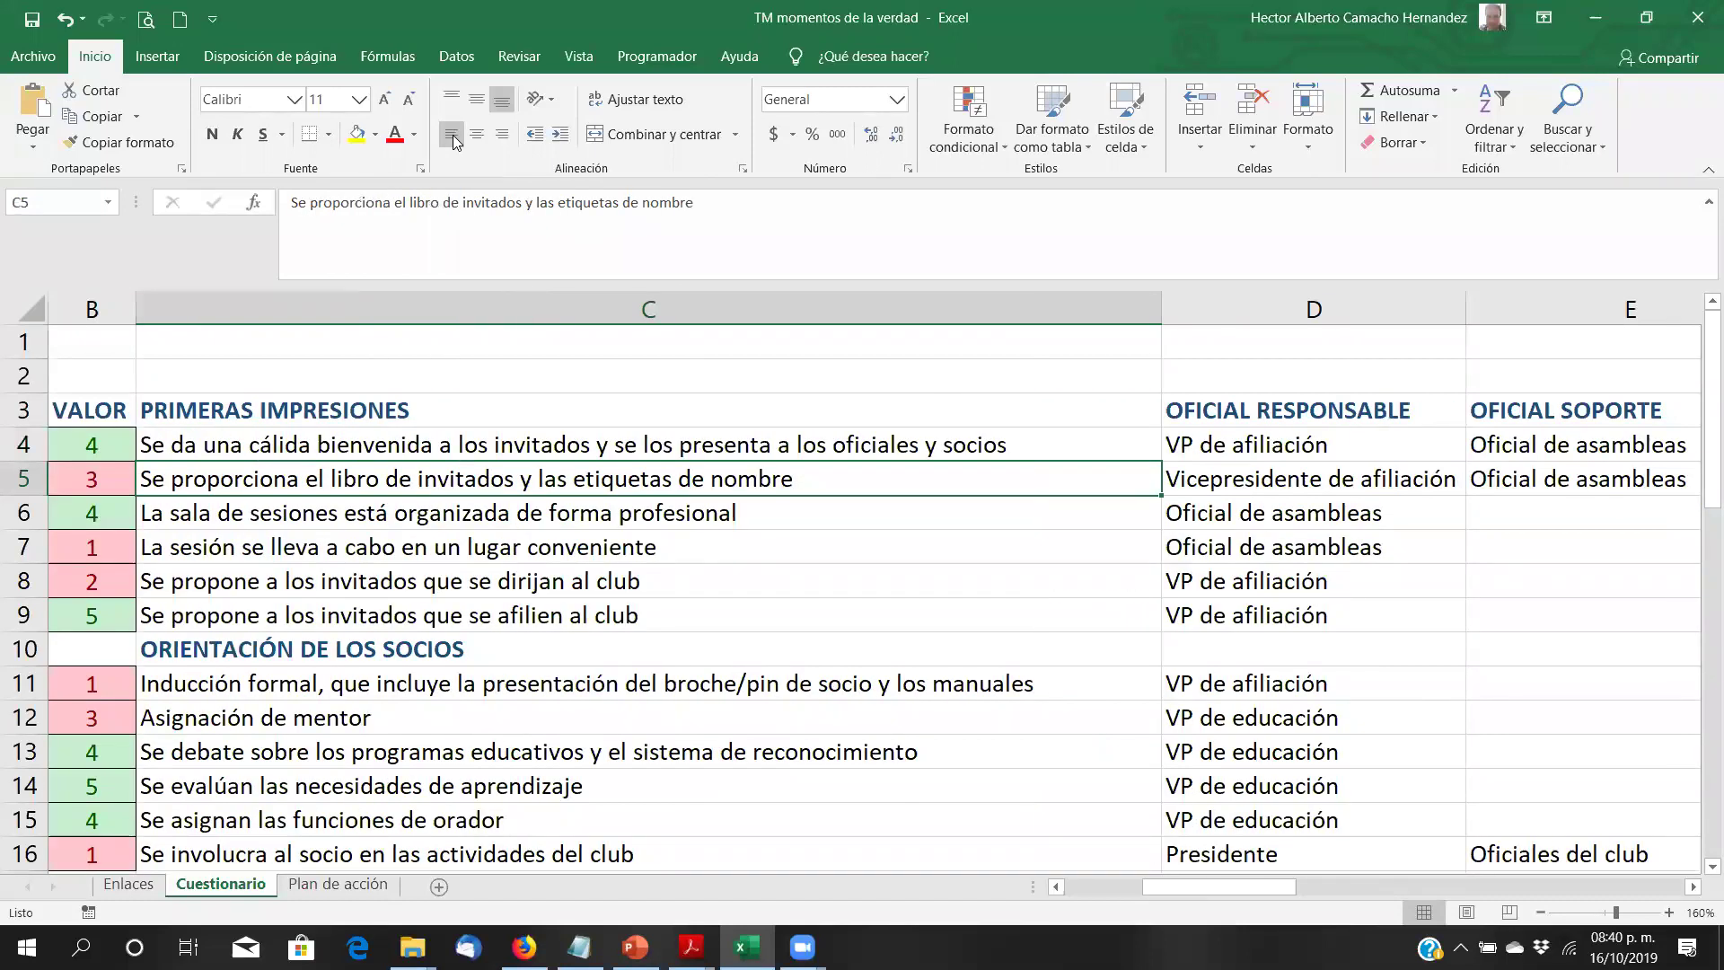
key(Right)
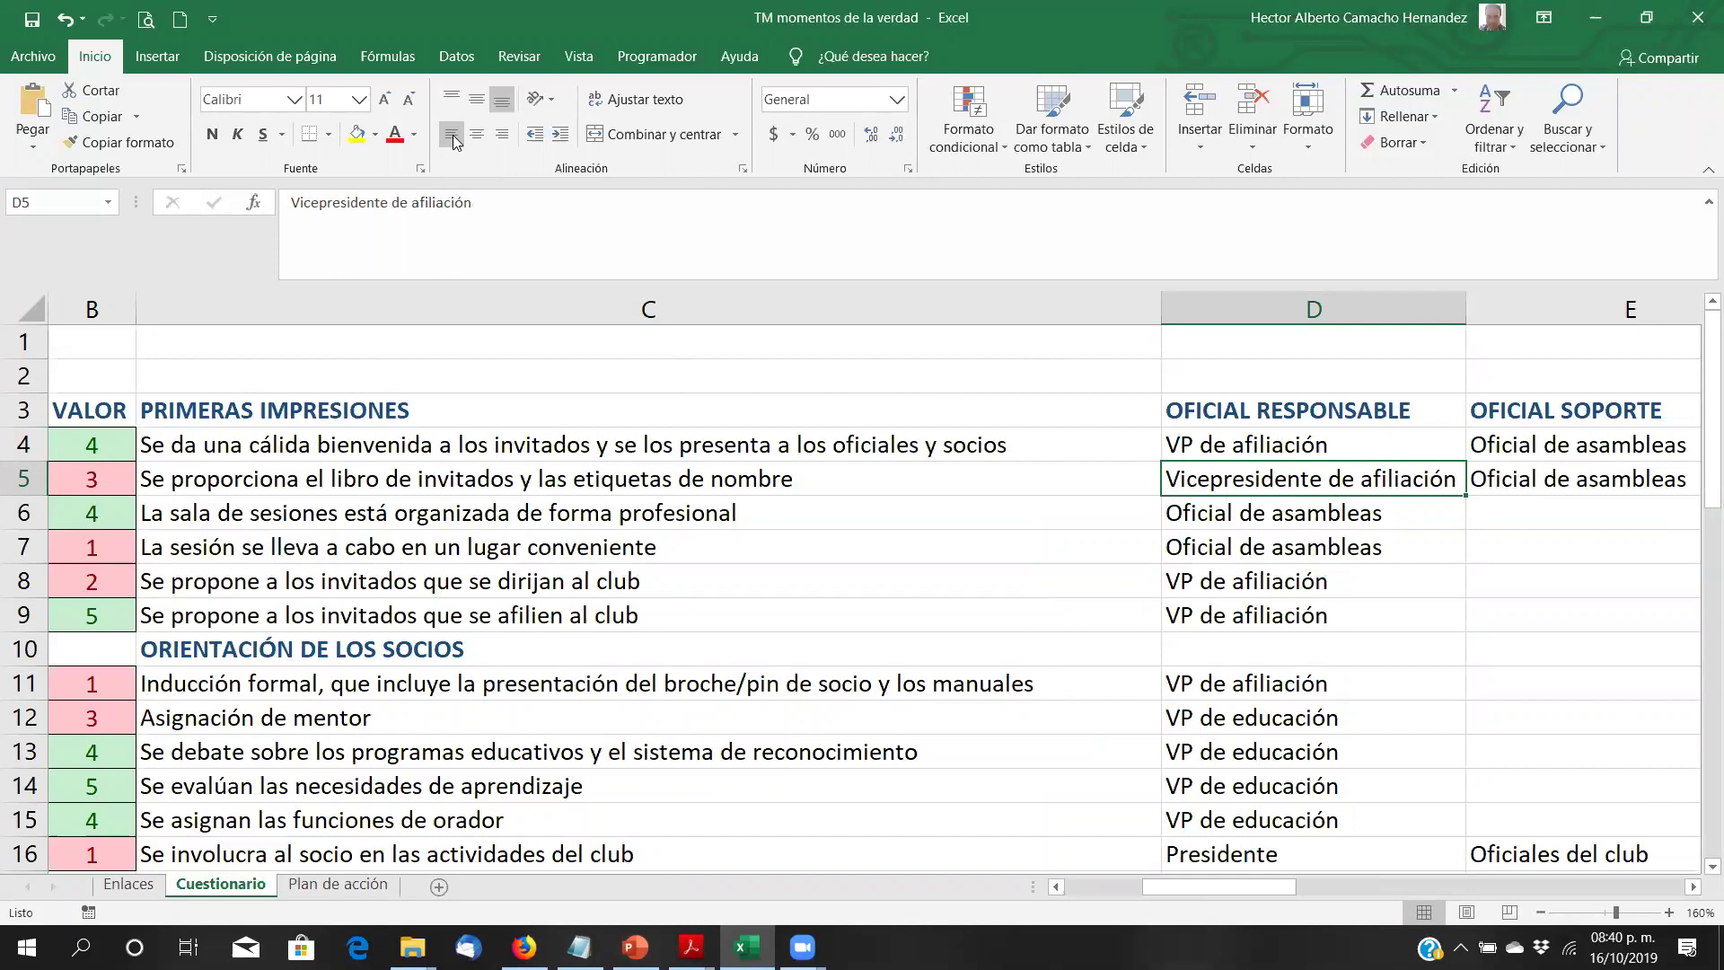
key(Left)
key(Left)
key(Right)
key(Right)
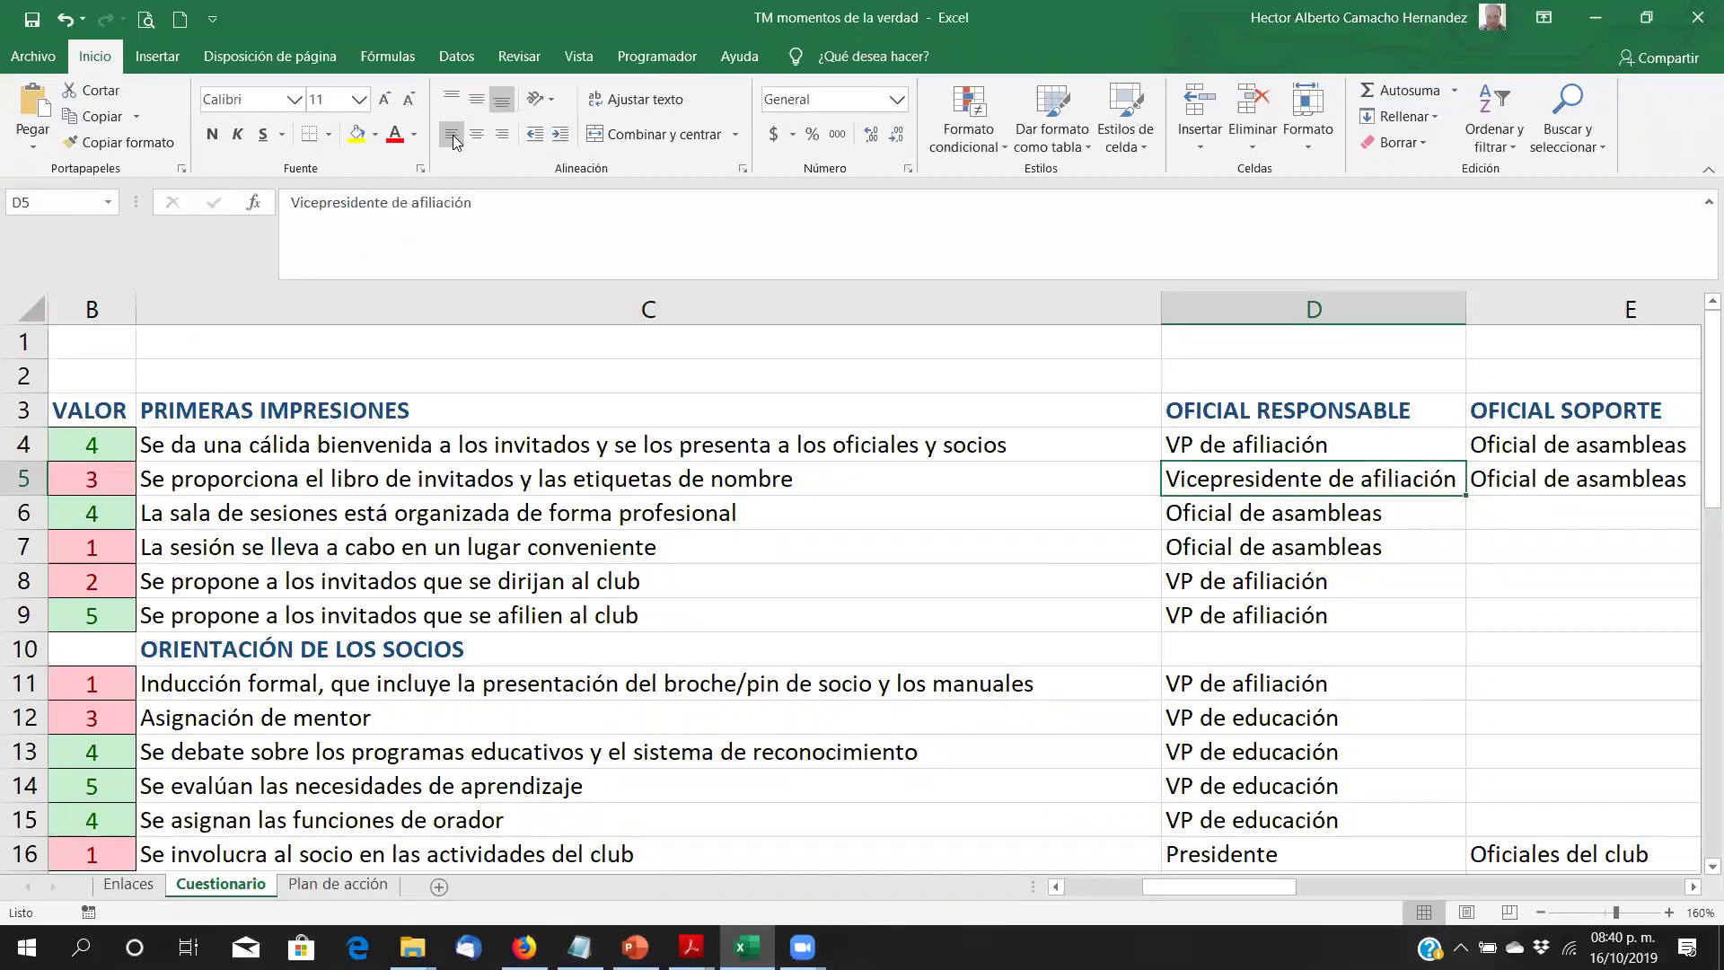
Step: Examine the support officer and information source link of question 2 in row 5, with the sheet zoomed to 130%
key(Right)
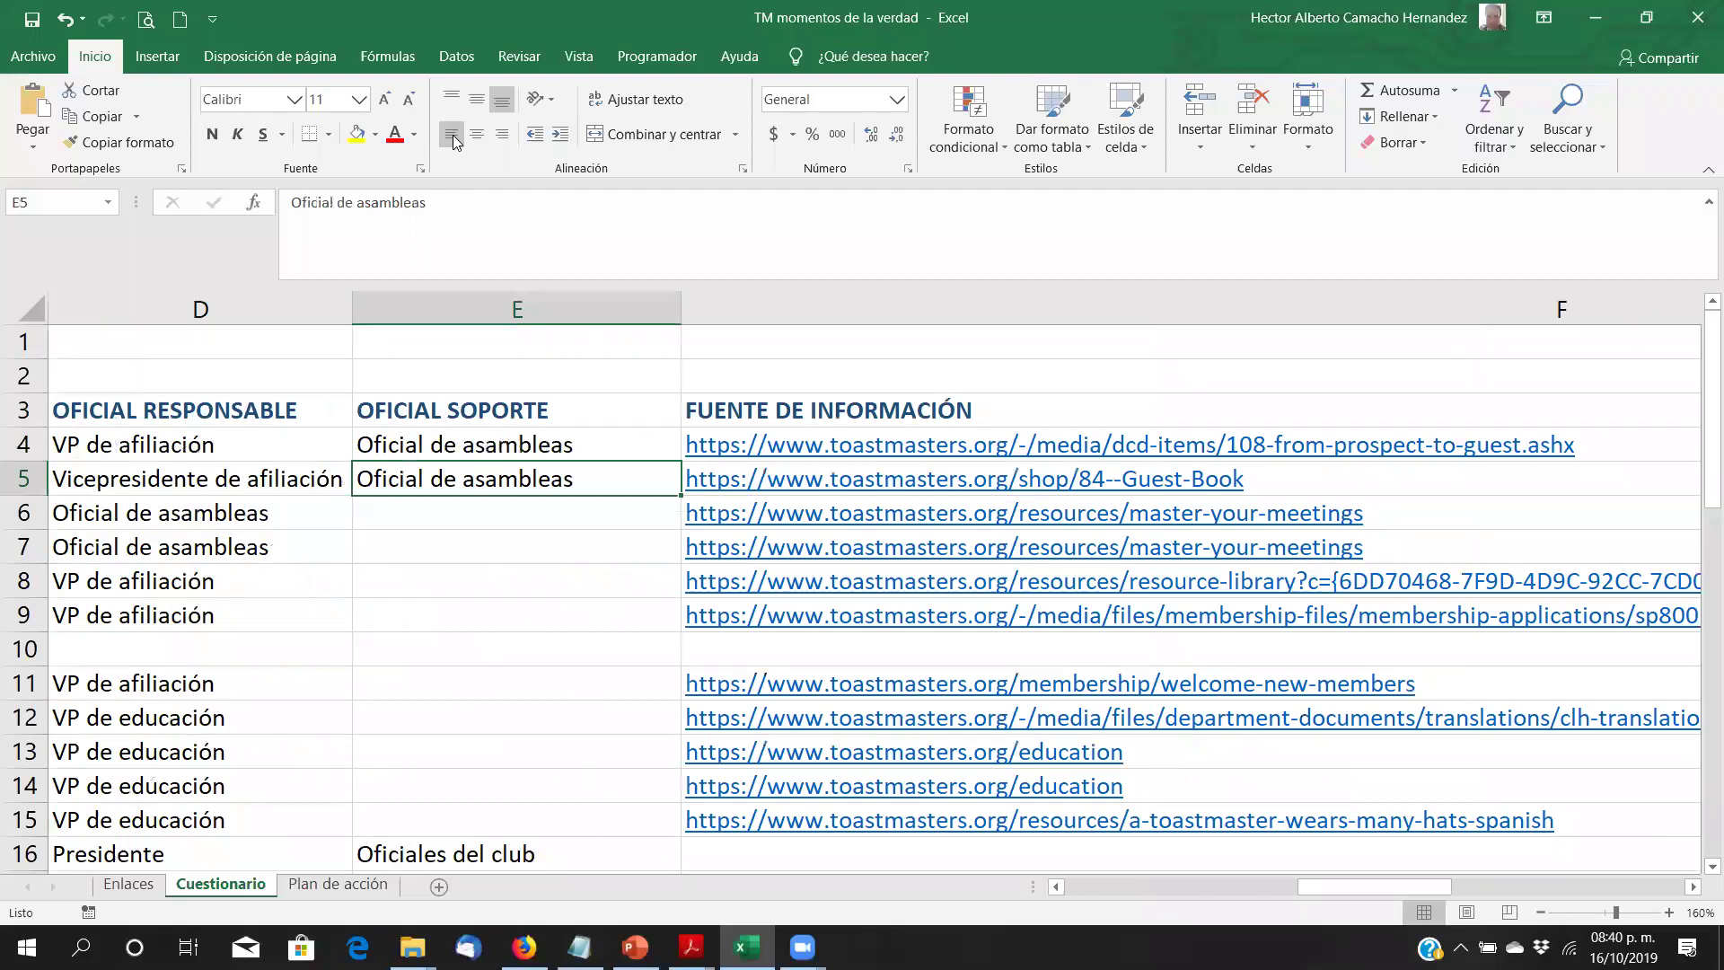
key(Right)
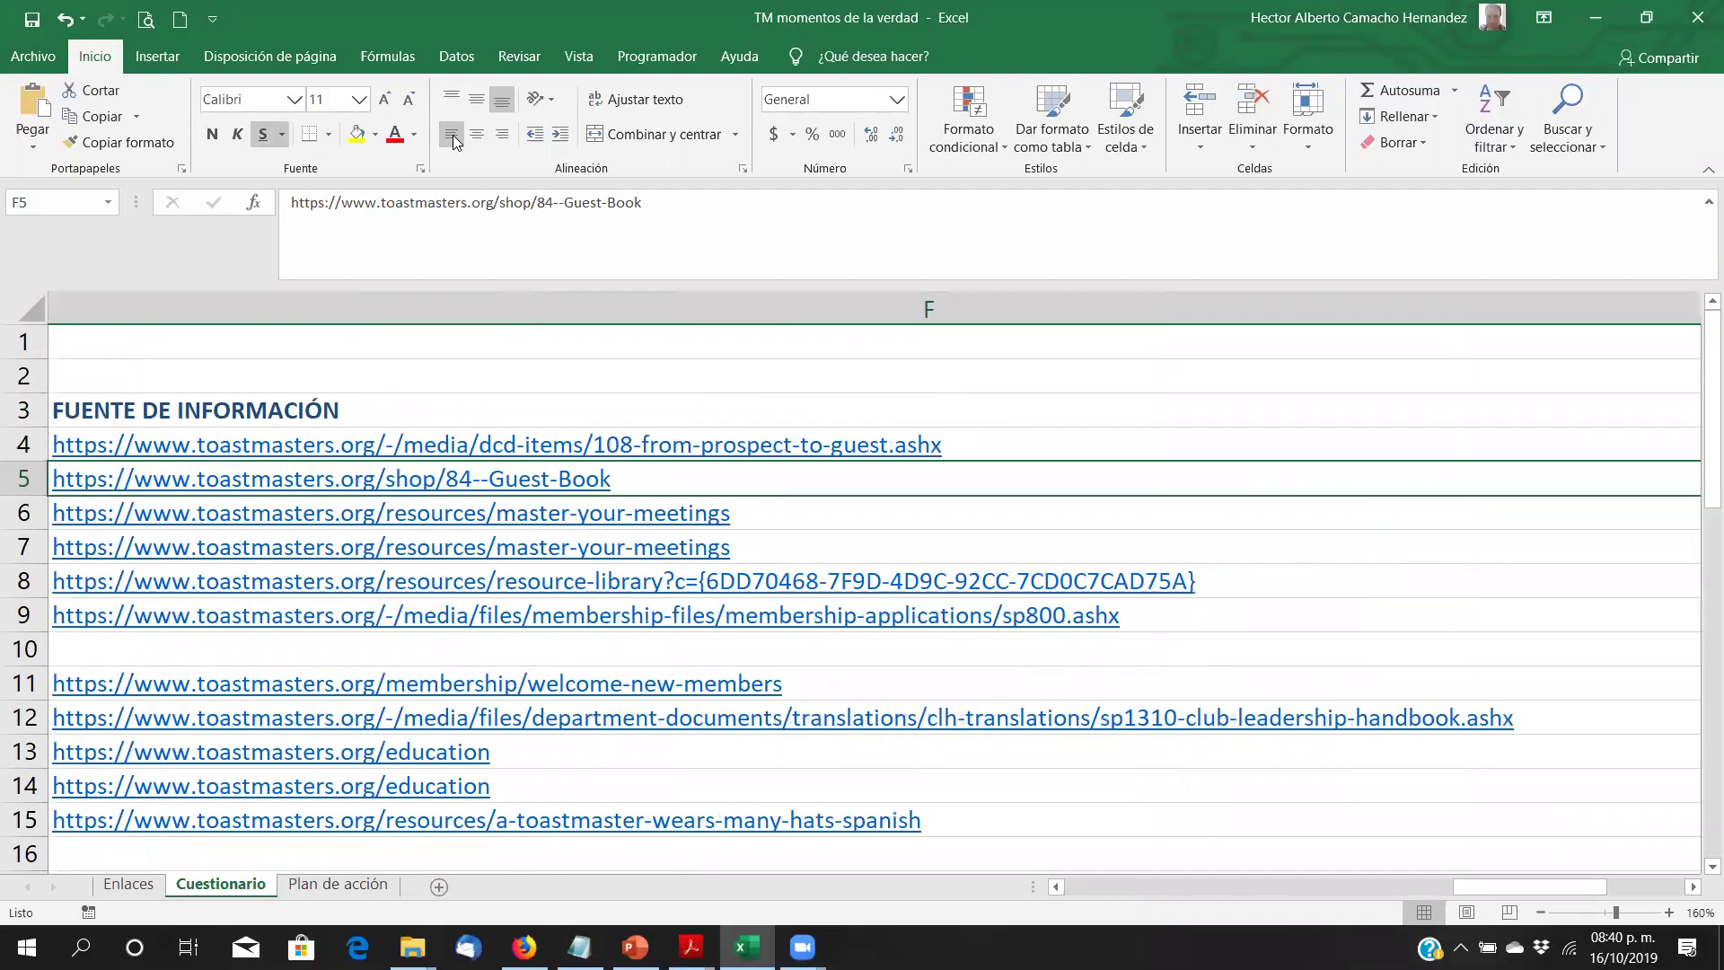
ctrl+scroll(455, 141, down, 1)
ctrl+scroll(455, 141, down, 1)
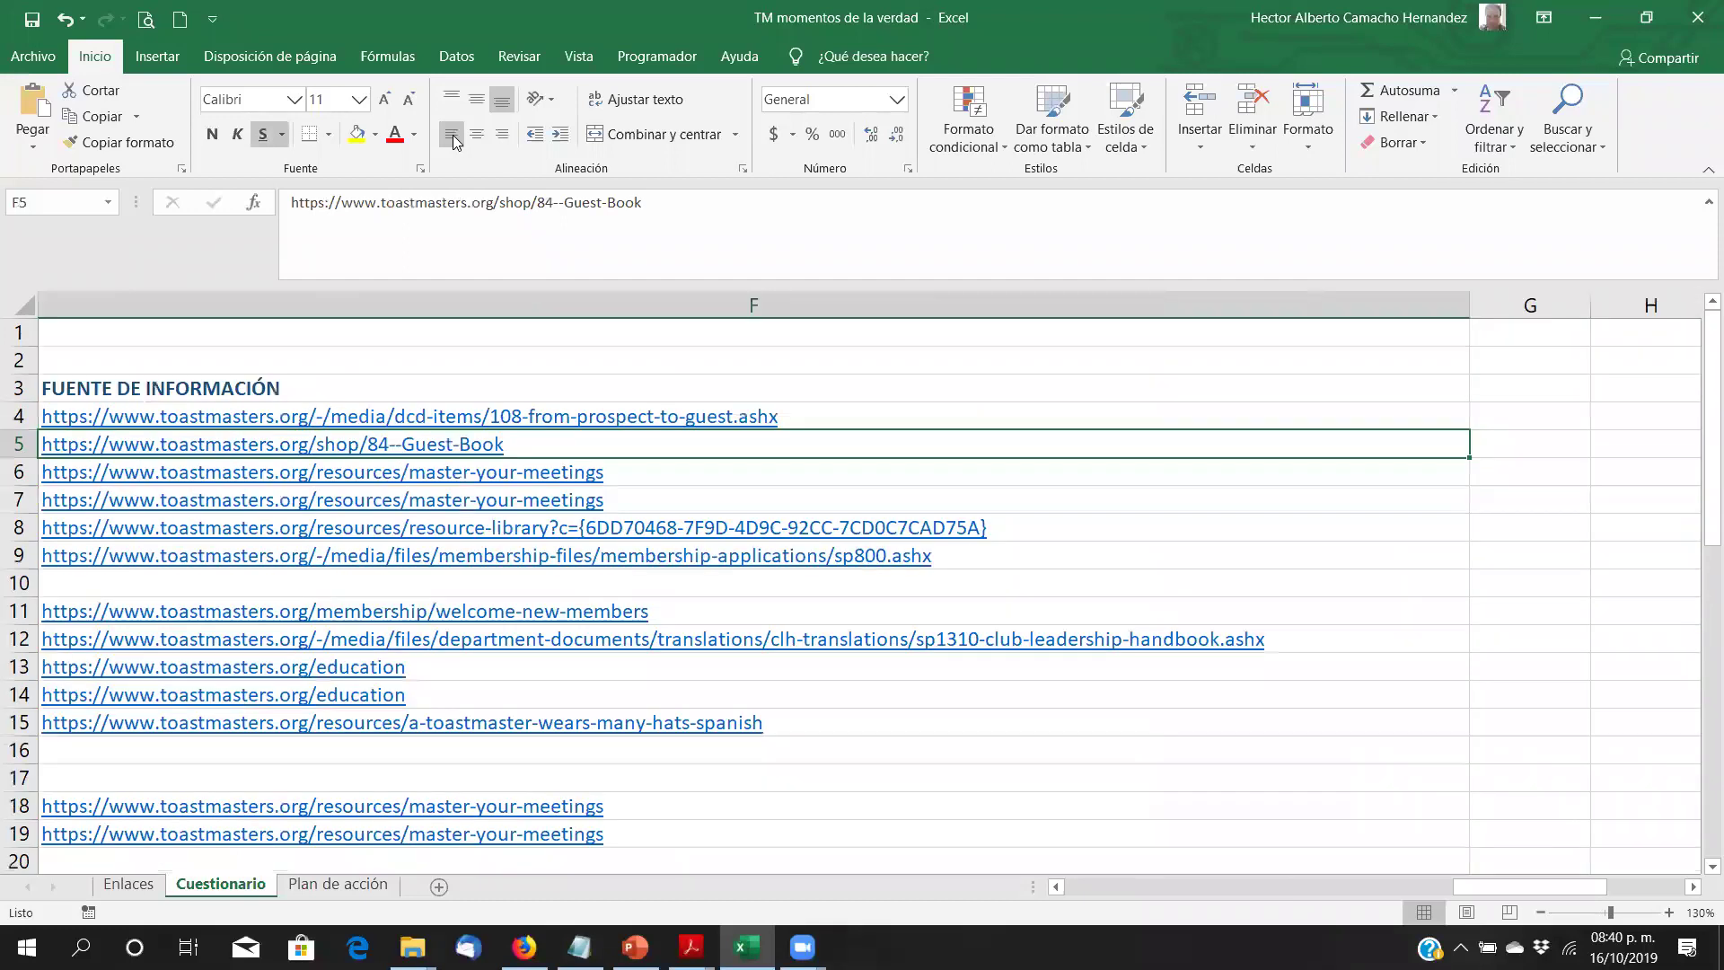
key(Left)
key(Left)
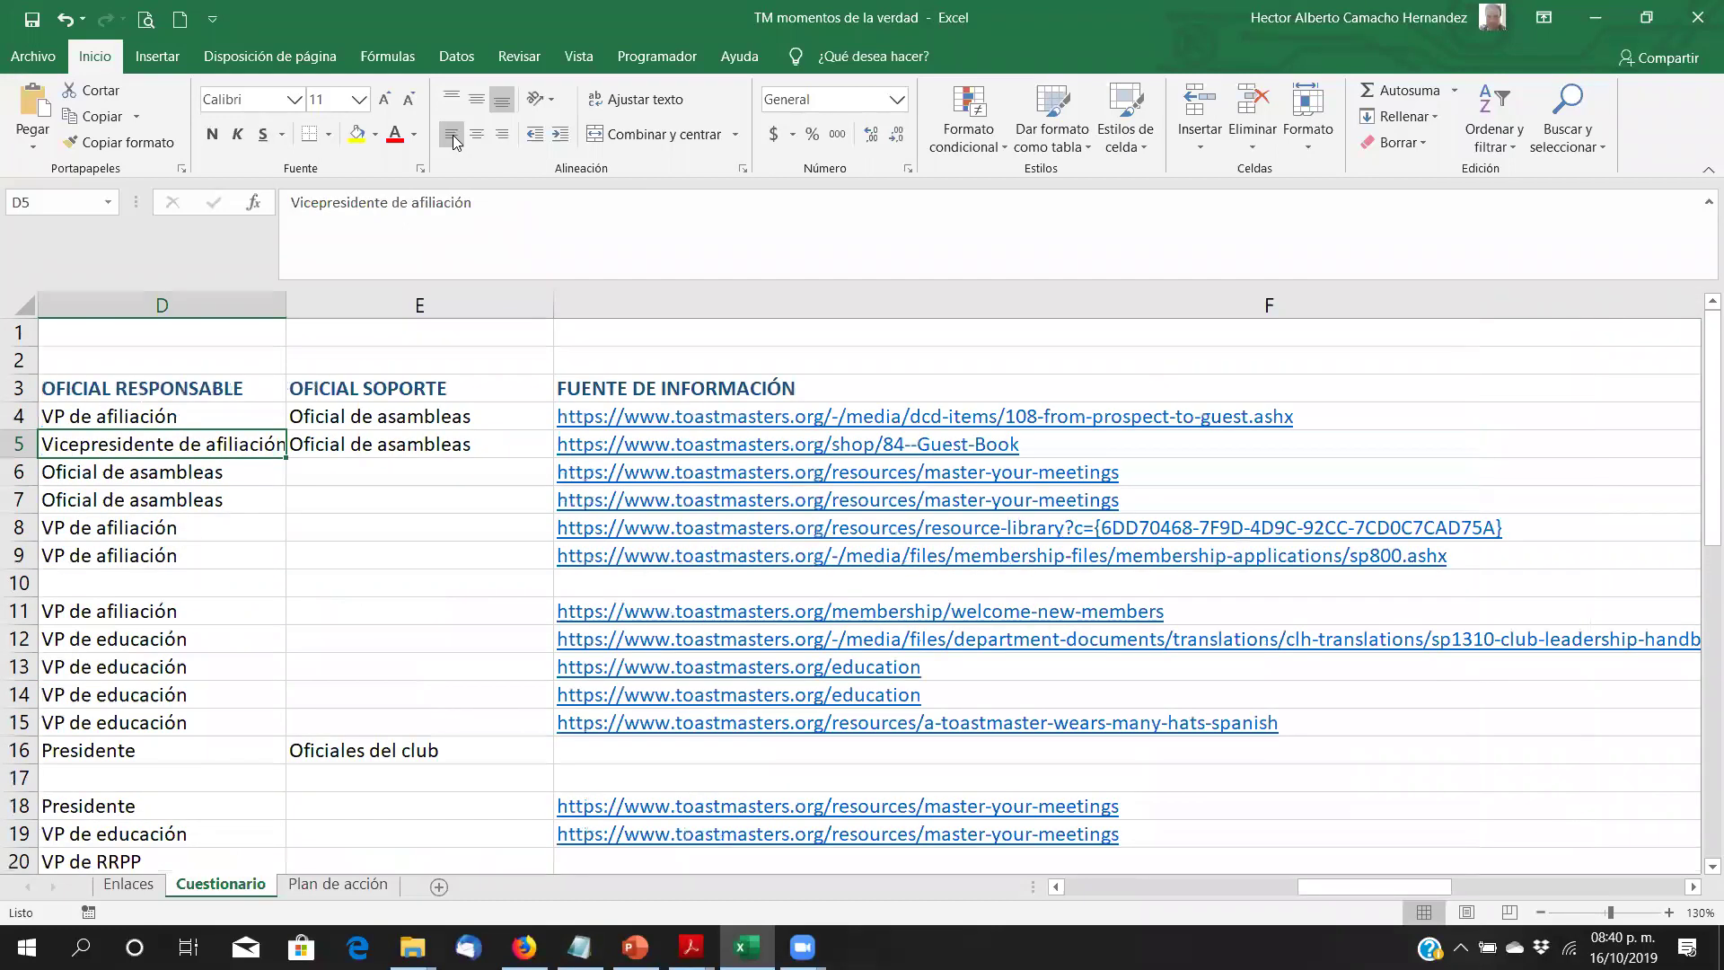
Step: Examine question 1 in row 4 together with its responsible officer, support officer and information source link
key(Left)
key(Up)
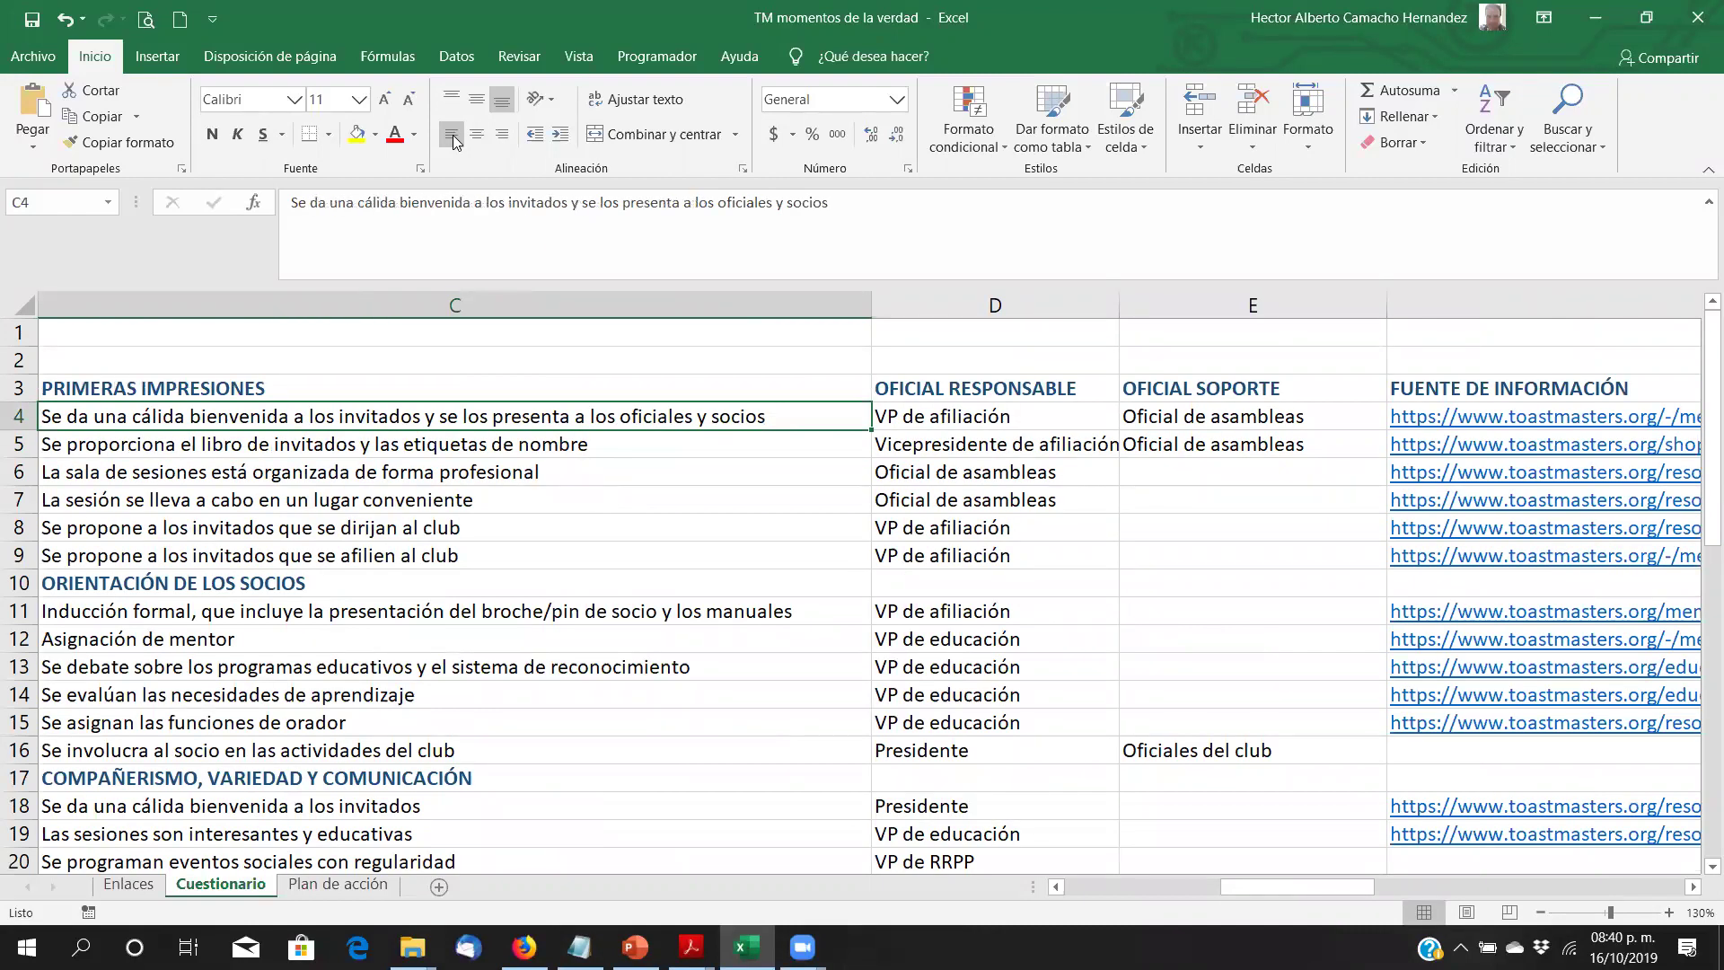
key(Right)
key(Right)
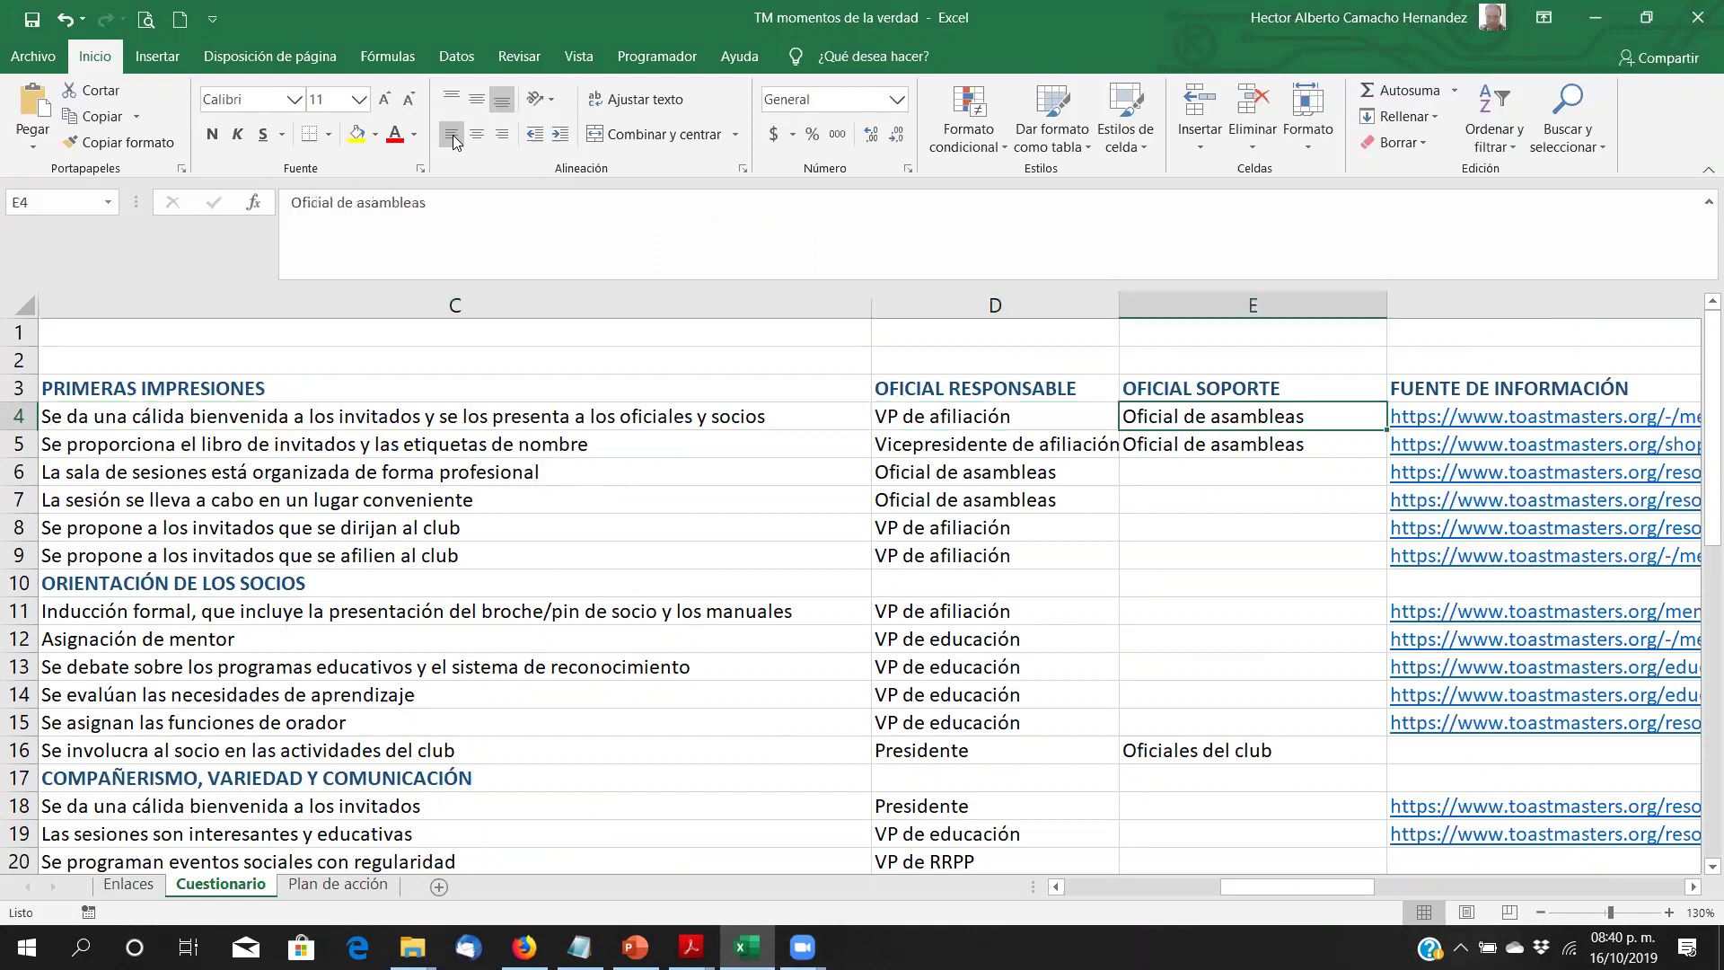
key(Right)
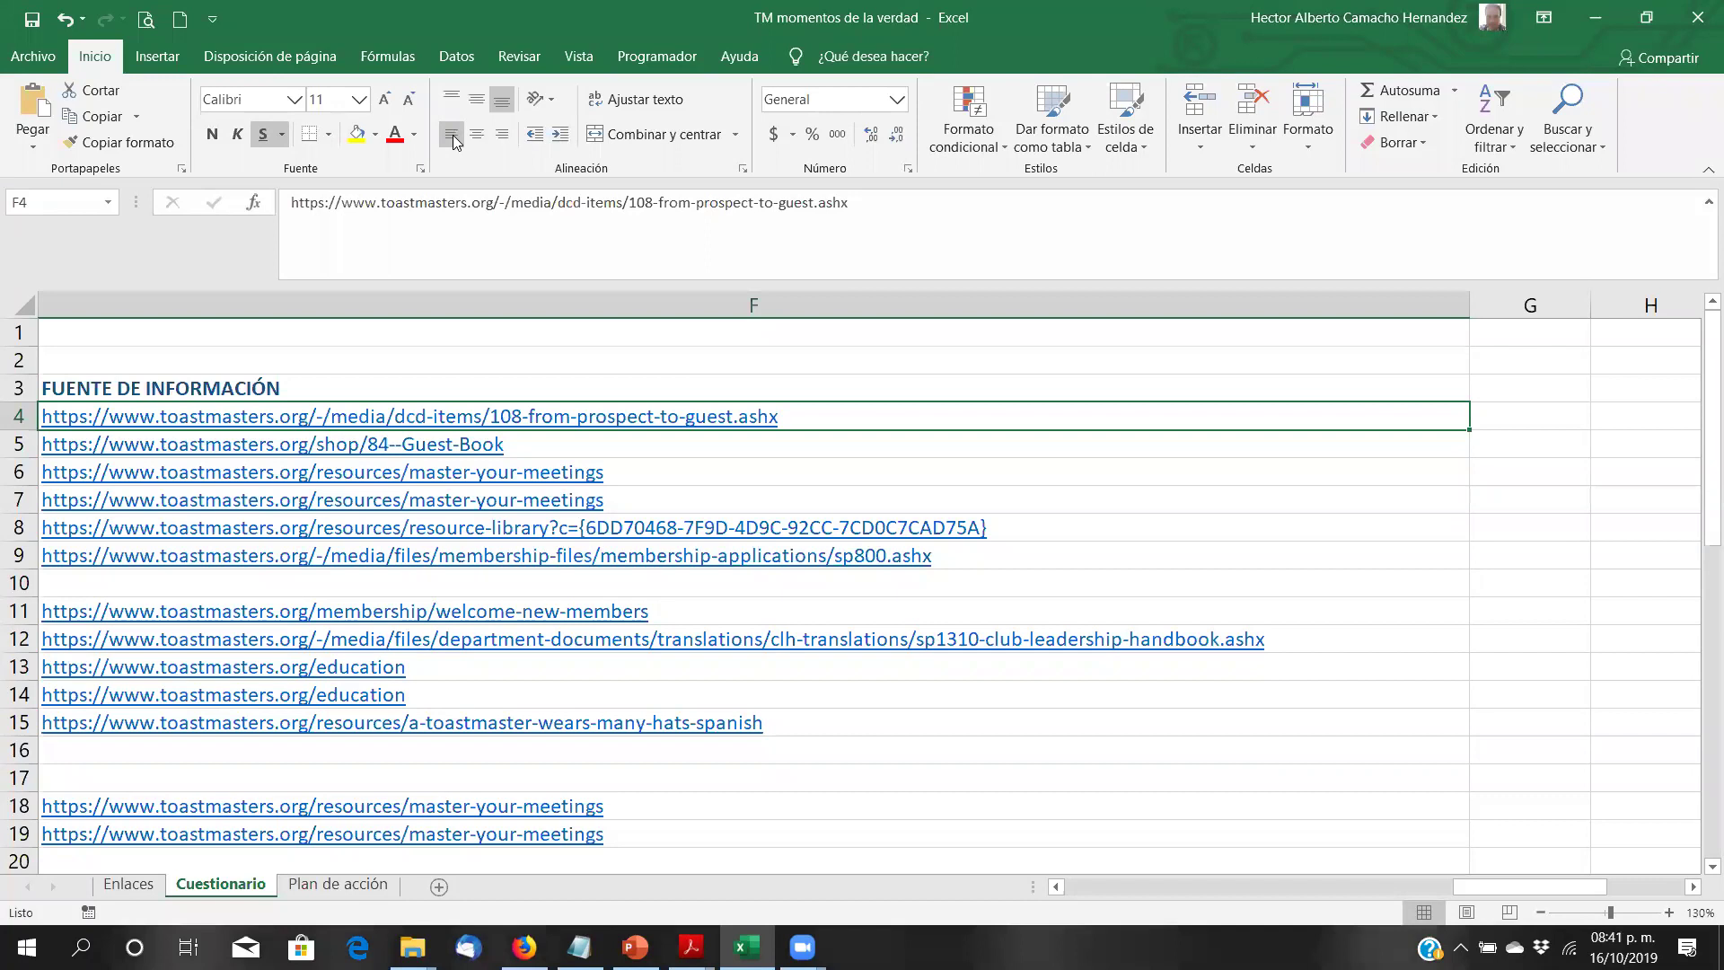
key(Left)
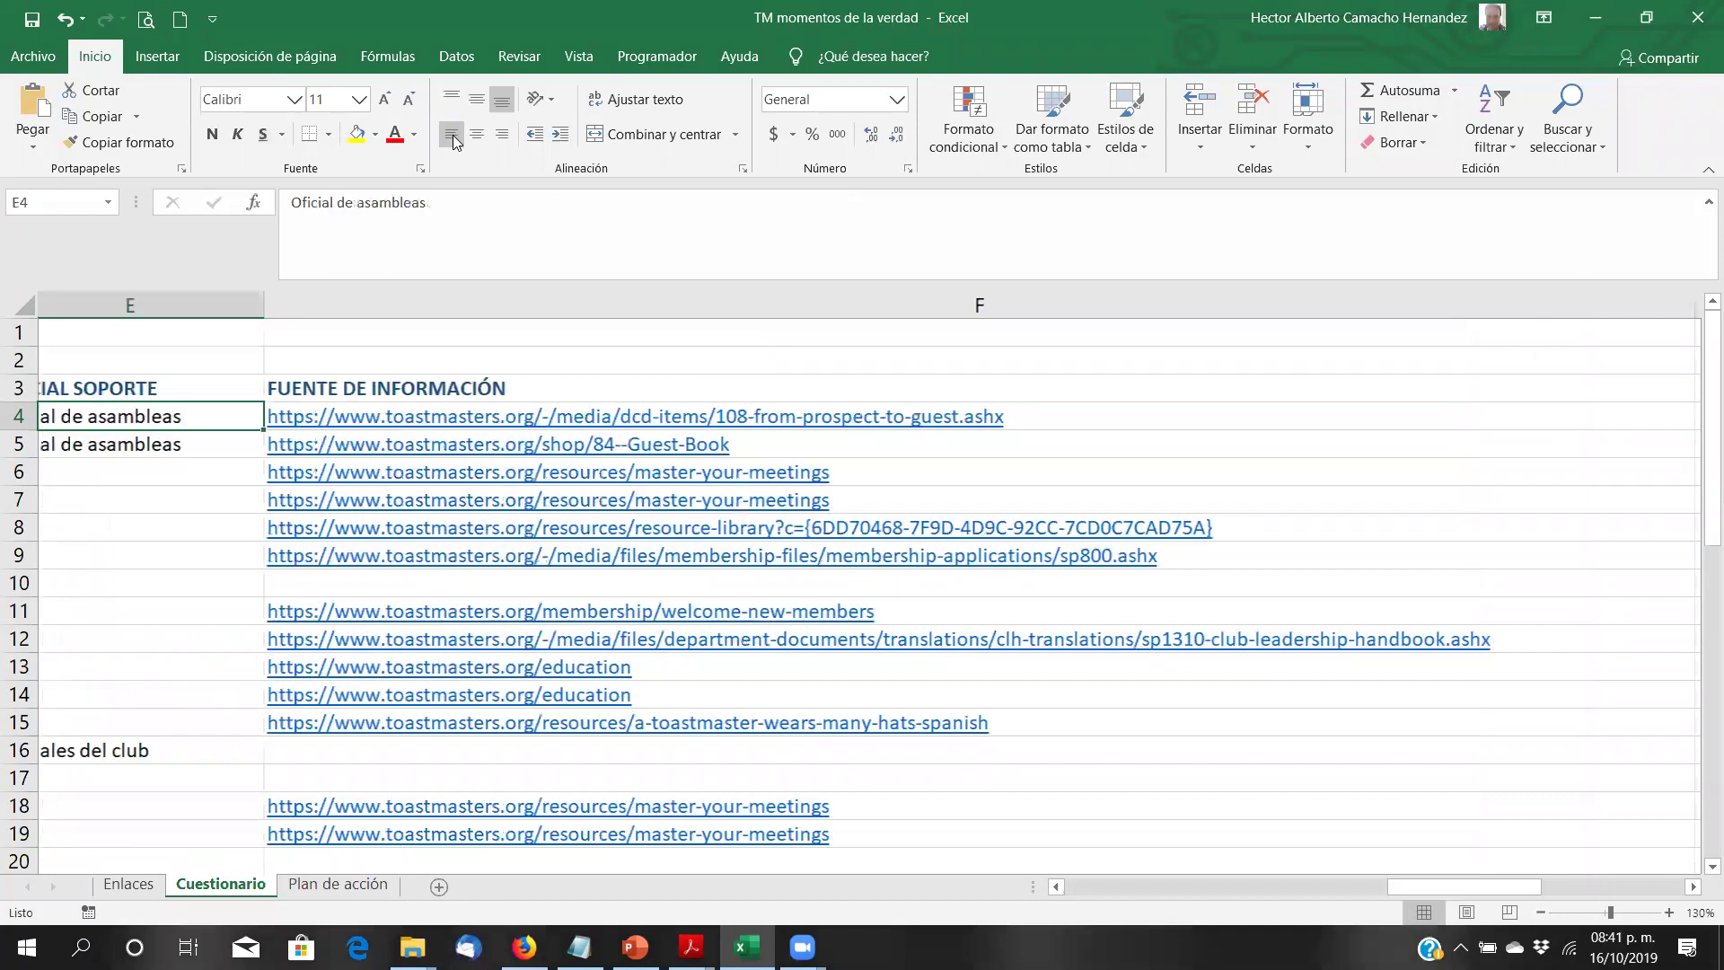
Step: Examine the questions in rows 6 and 7 together with their responsible officer, support officer and information source
key(Left)
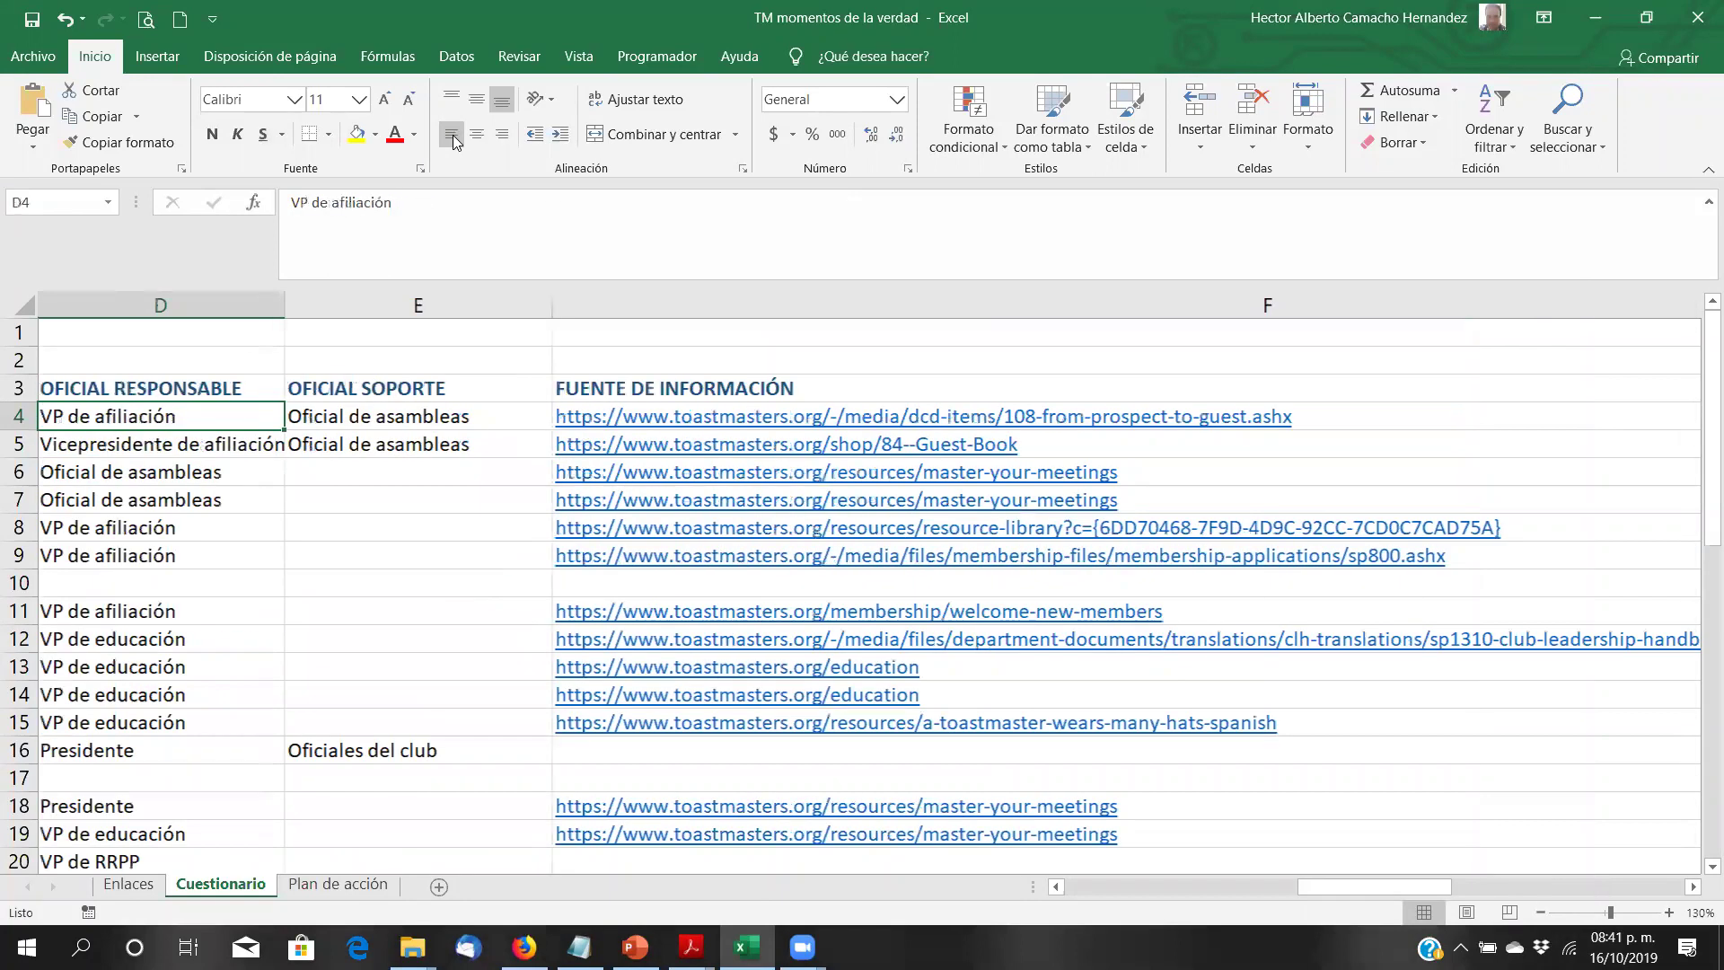
key(Down)
key(Down)
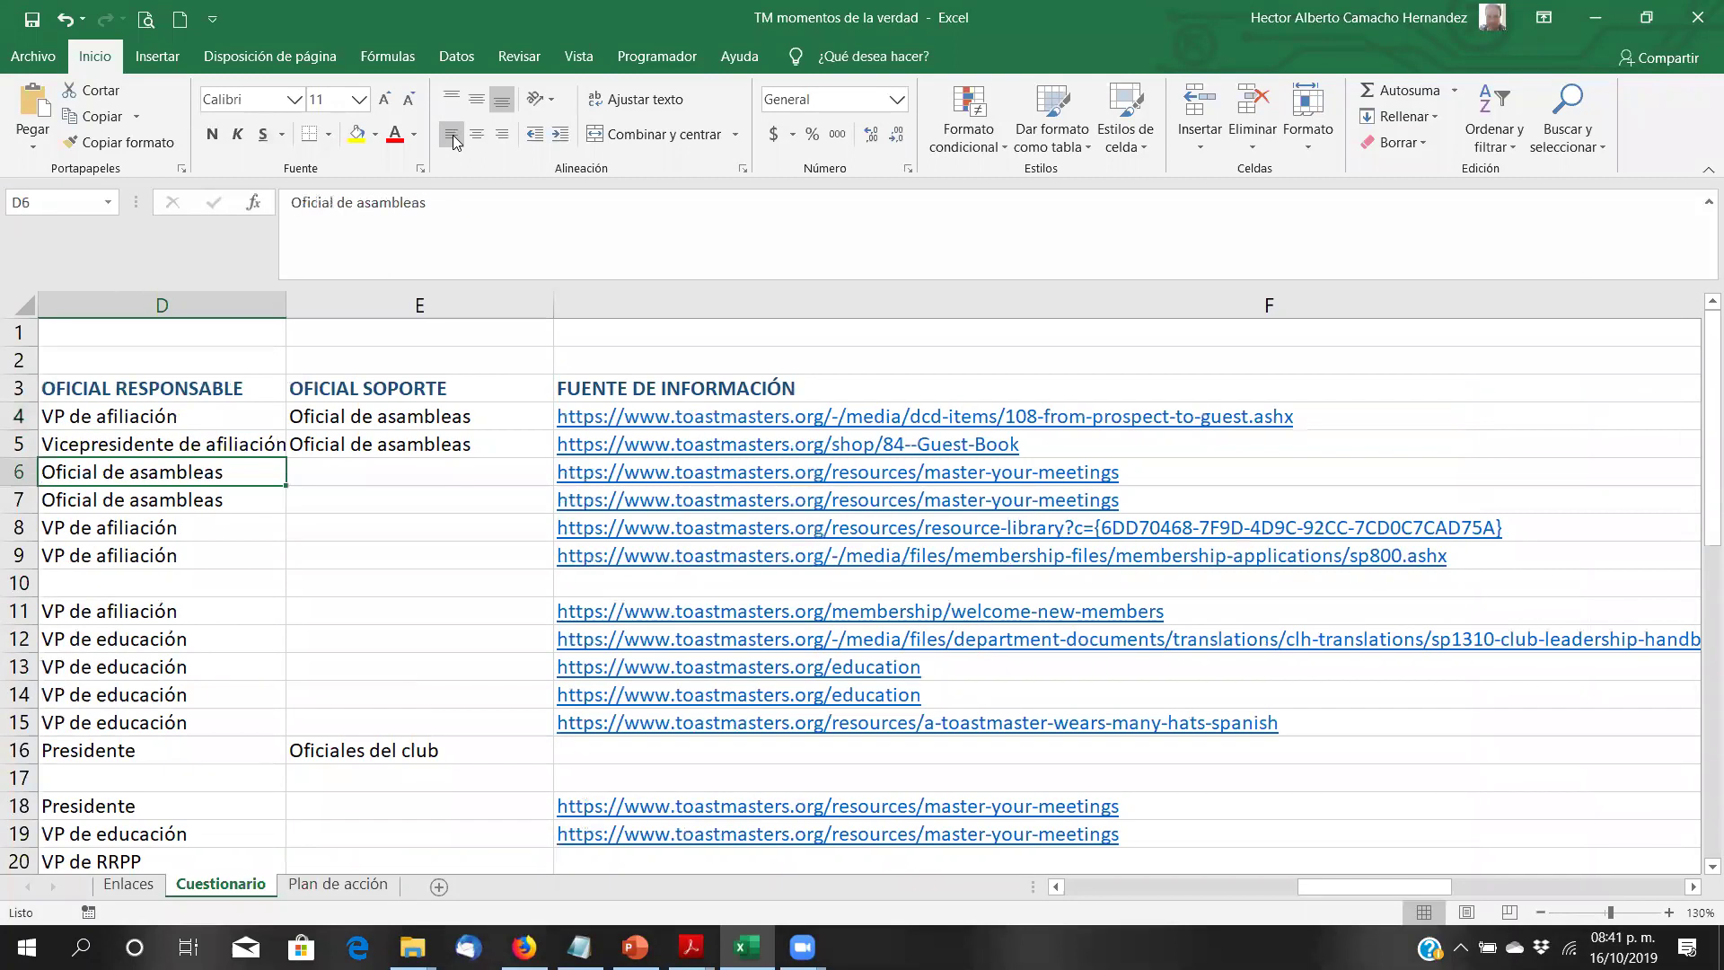
key(Left)
key(Down)
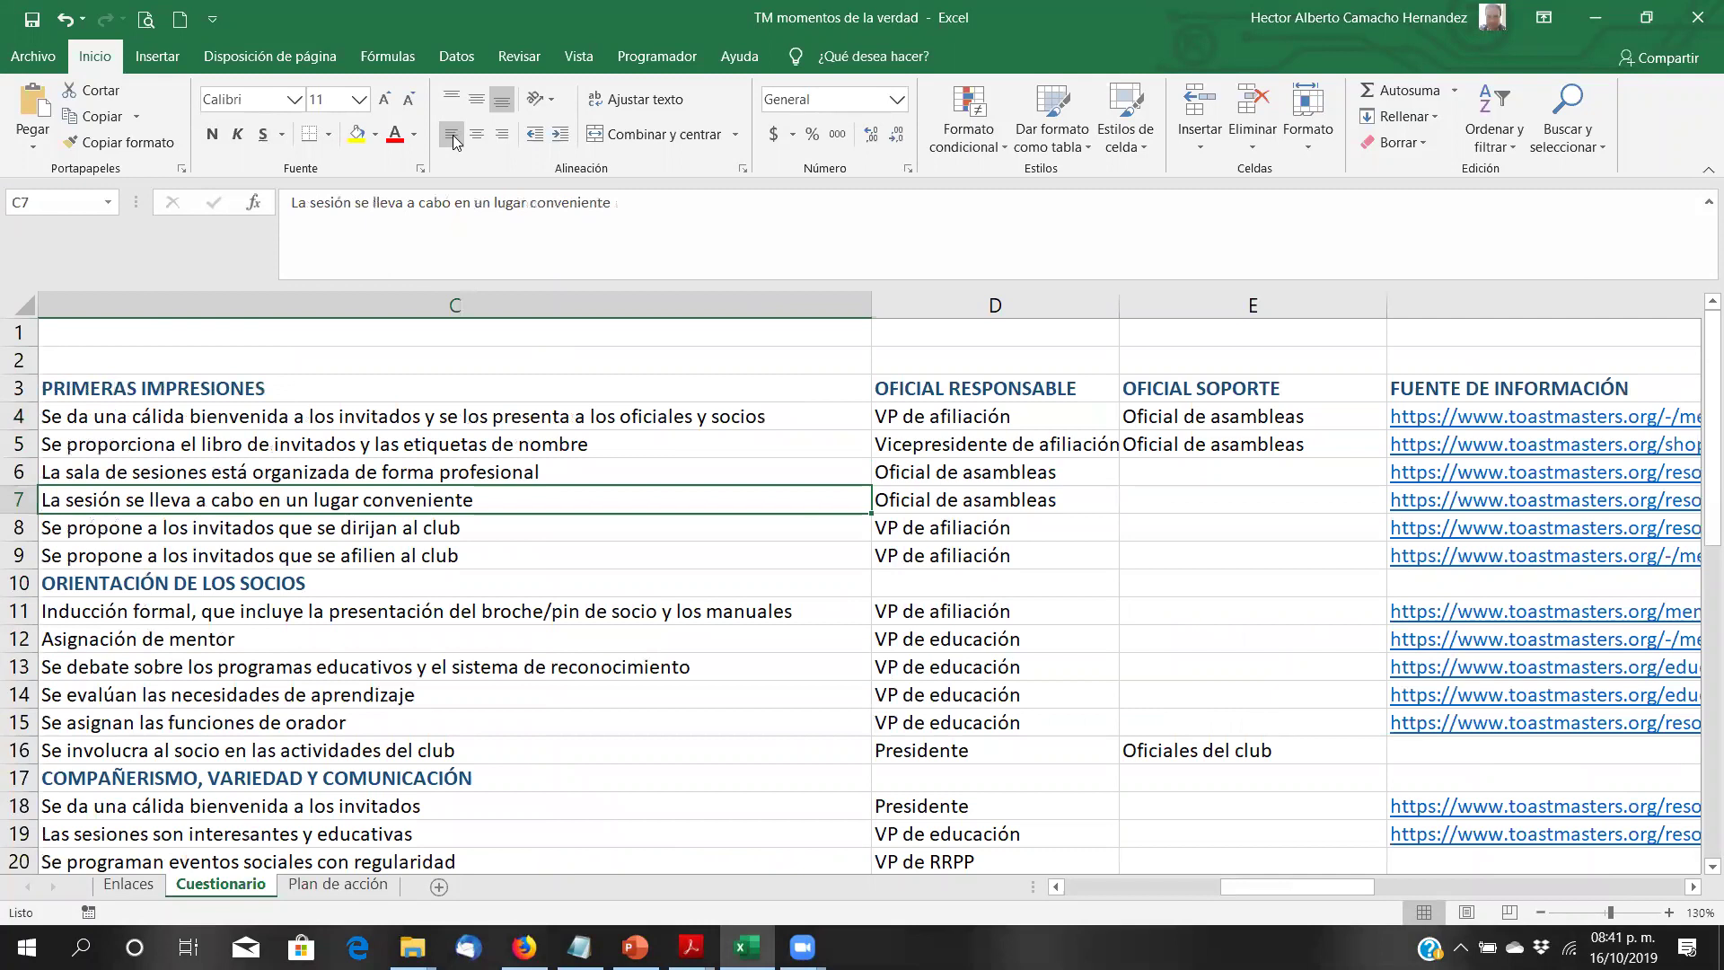
key(Right)
key(Right)
key(Right)
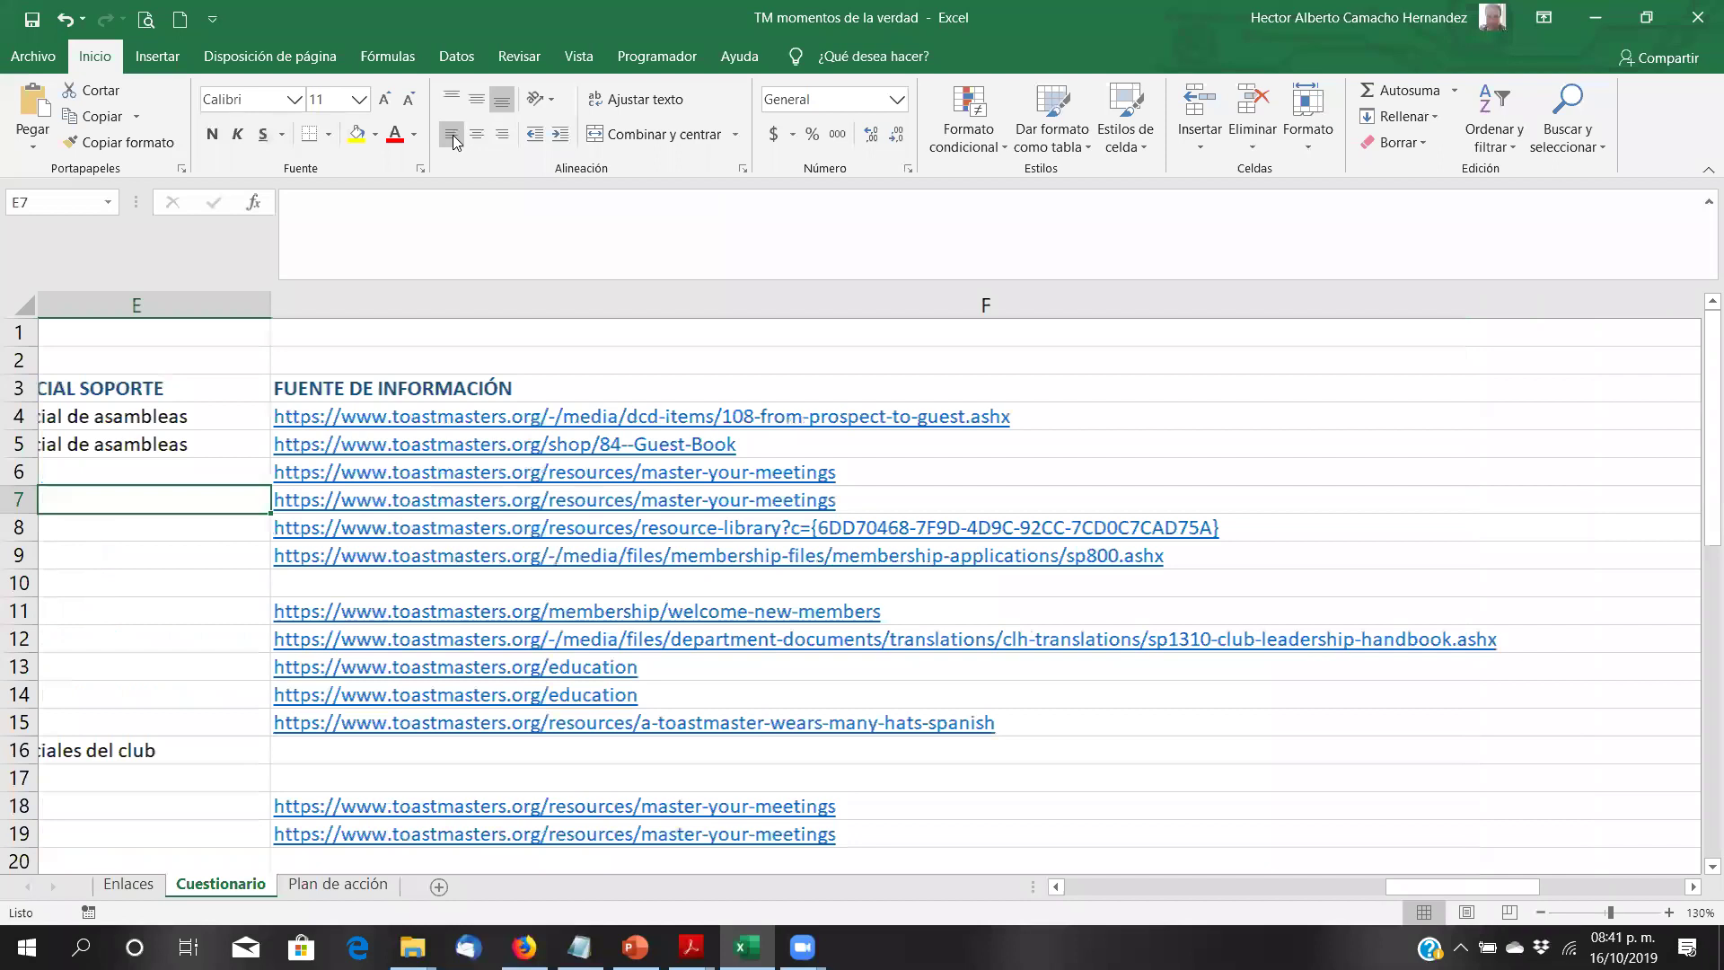
Step: Examine the question in row 8 and the FUENTE DE INFORMACIÓN links of rows 8 and 9
key(Left)
key(Left)
key(Down)
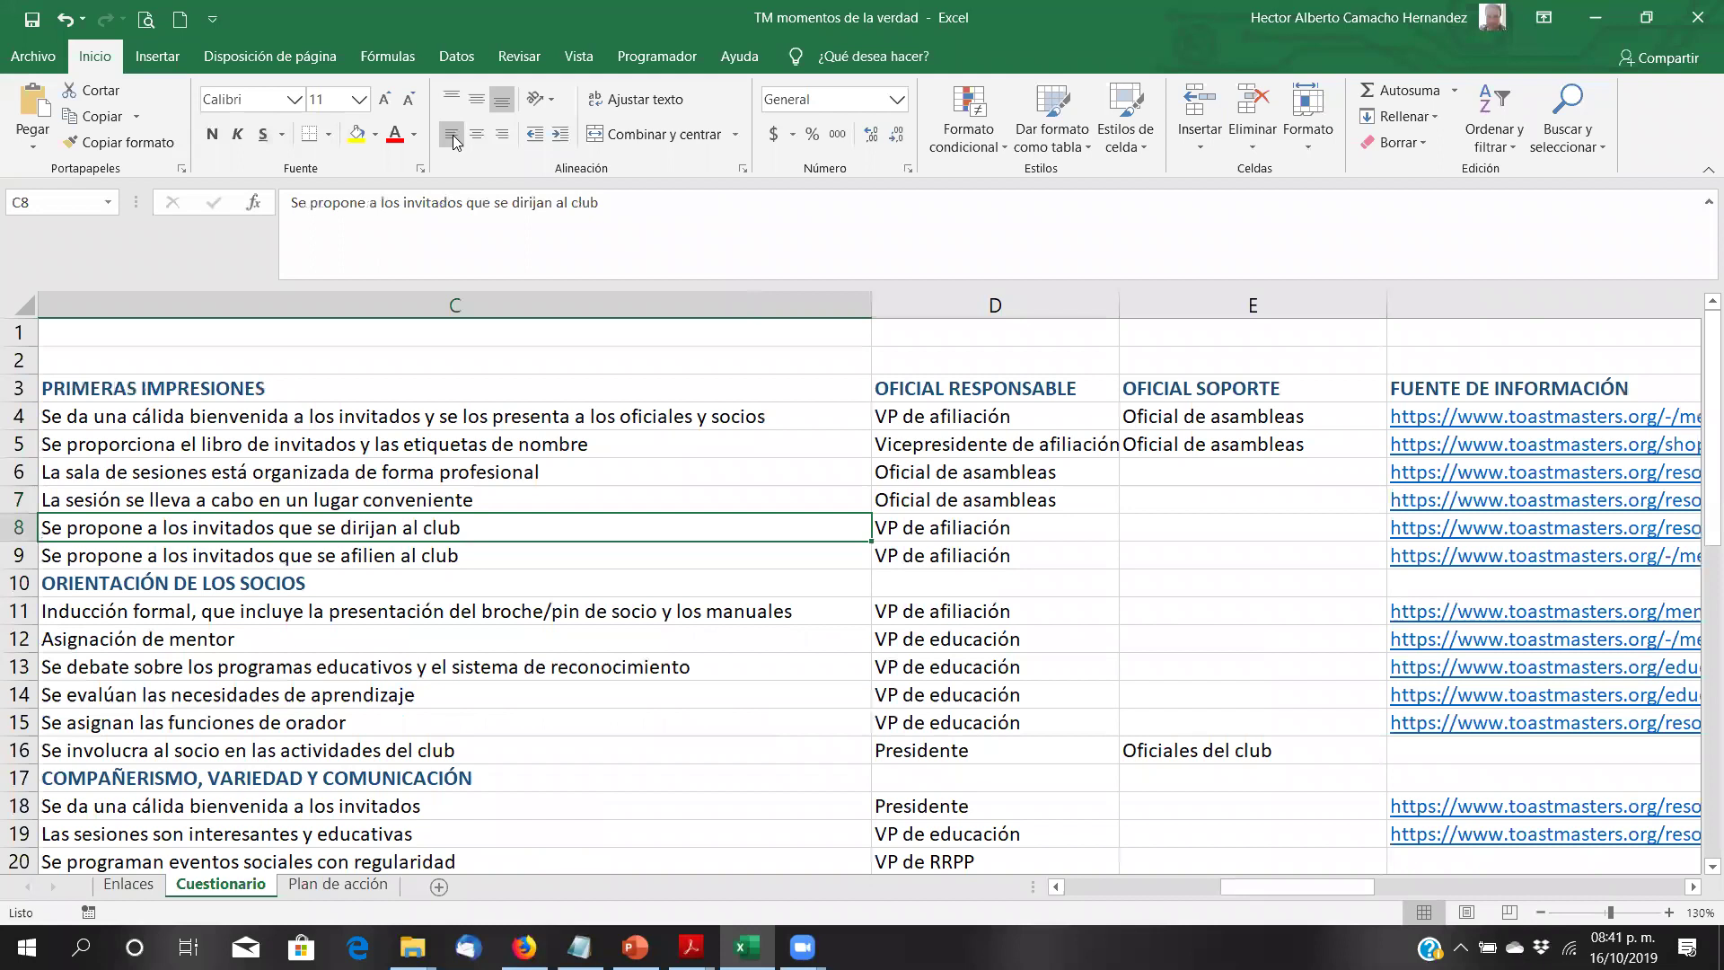
key(Right)
key(Right)
key(Right)
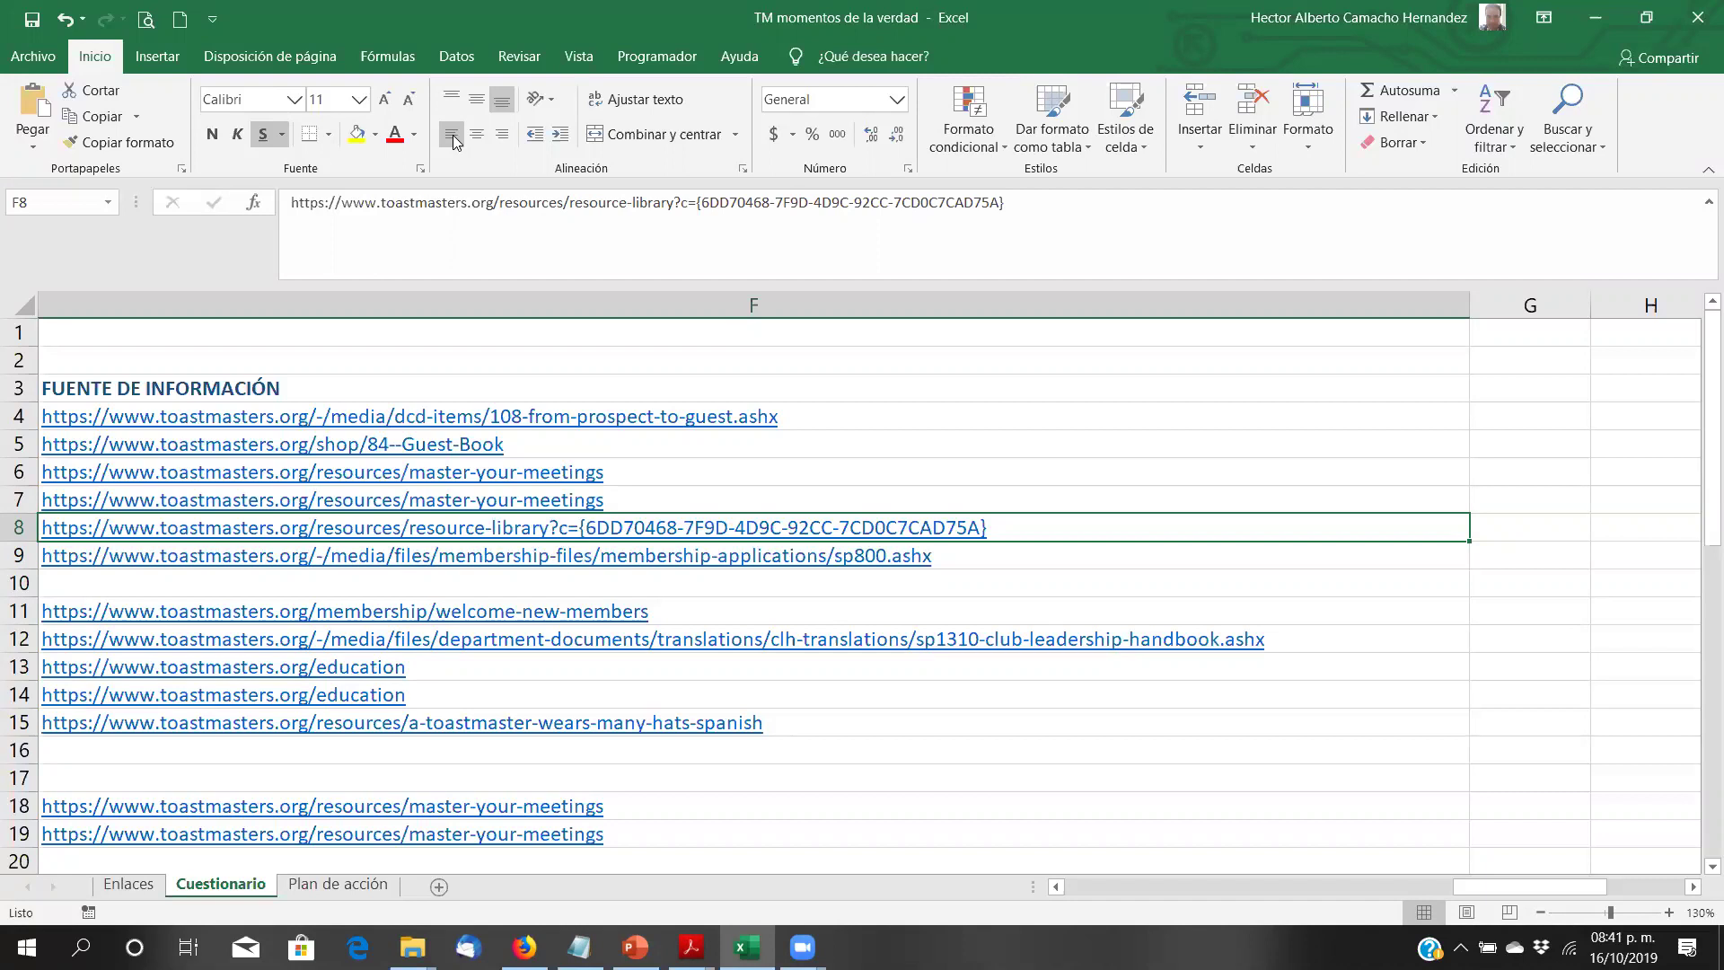
key(Down)
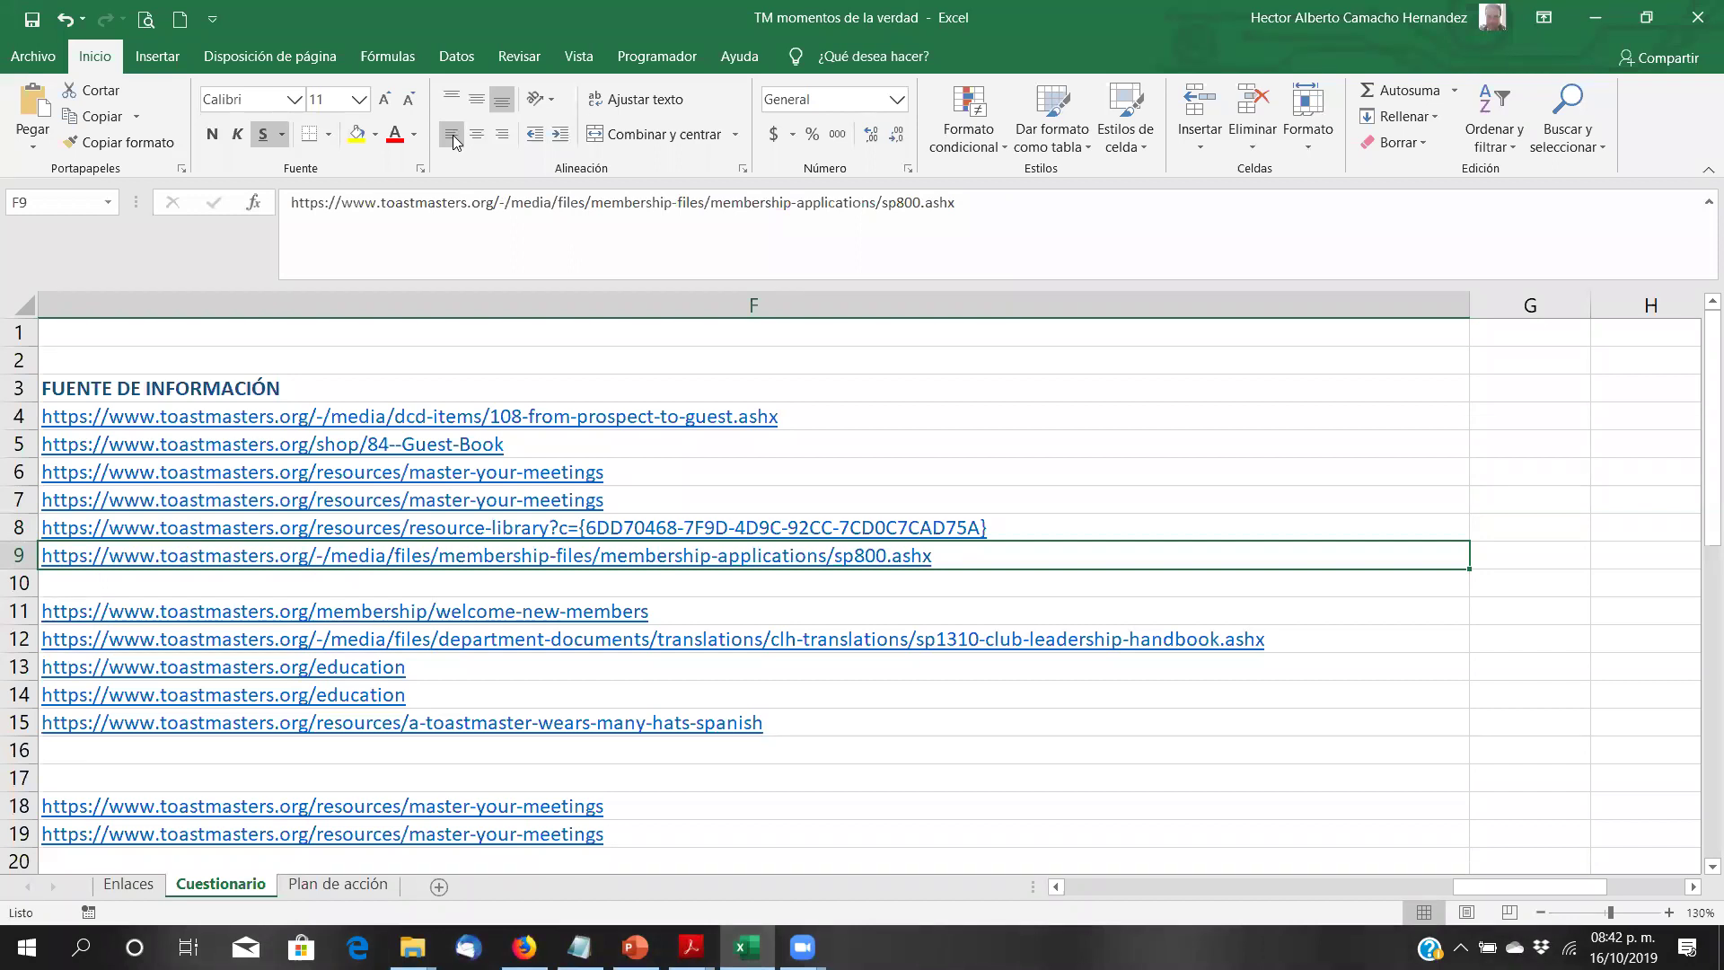
Step: Examine the formal induction question in row 11 with its officers and information source link, with the sheet zoomed out to 100%
key(Left)
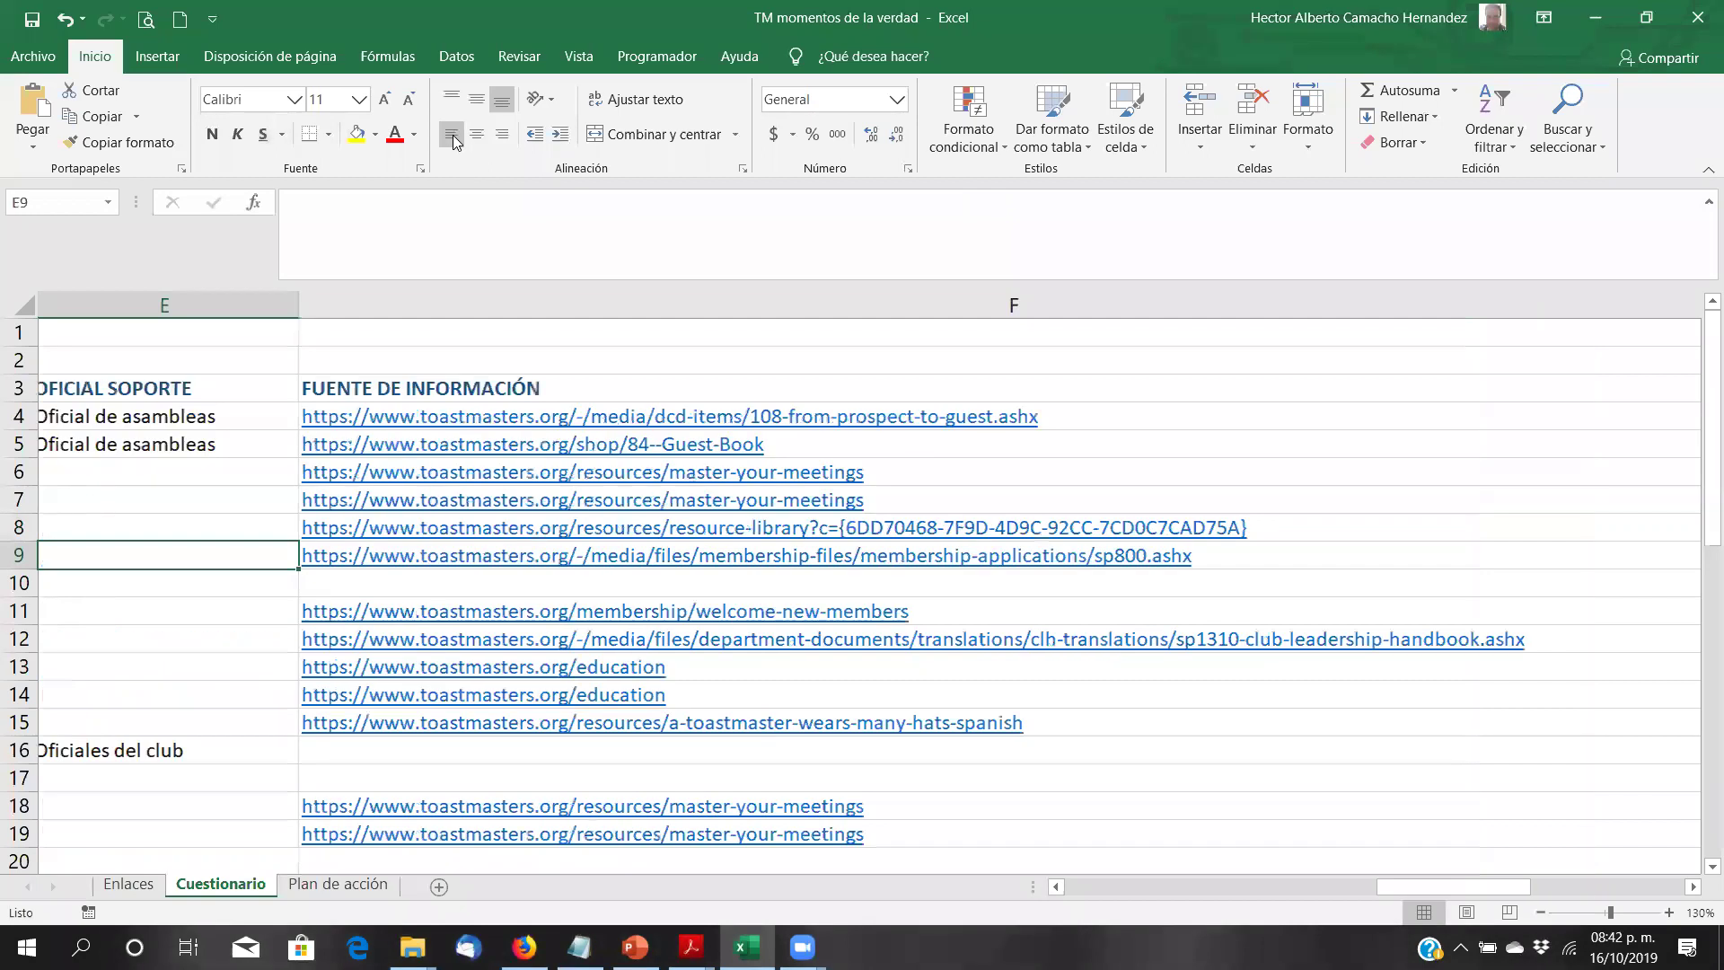
key(Left)
key(Left)
key(Down)
key(Down)
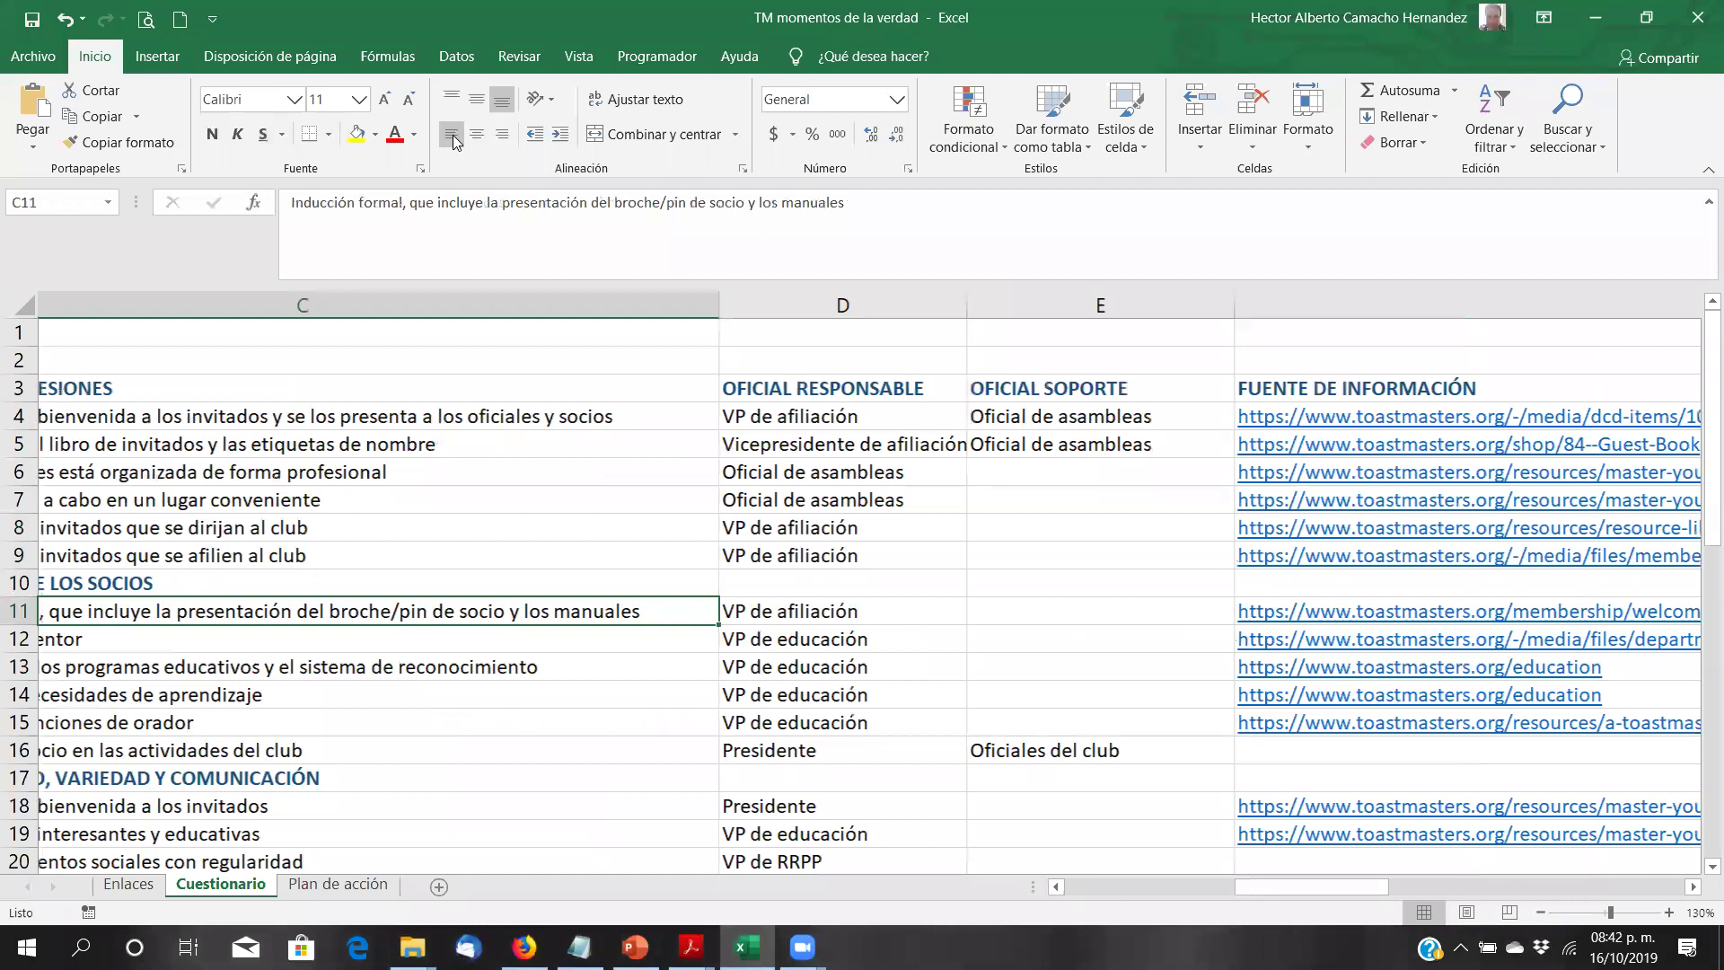
key(Left)
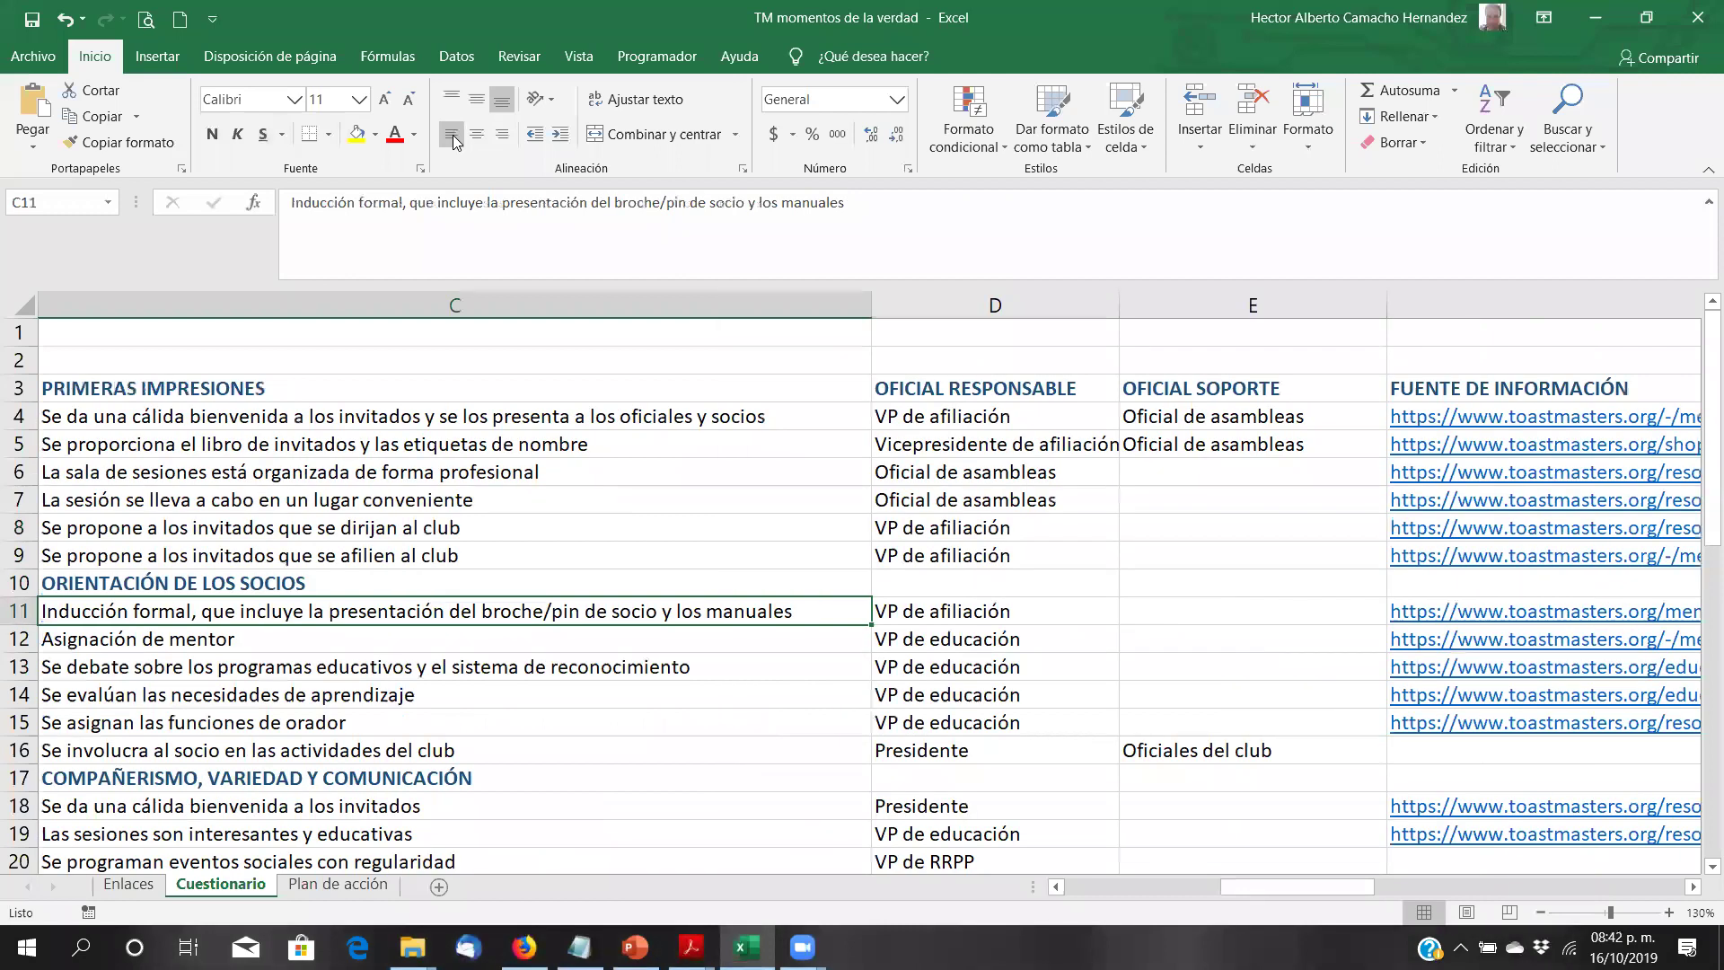
scroll(453, 141, down, 1)
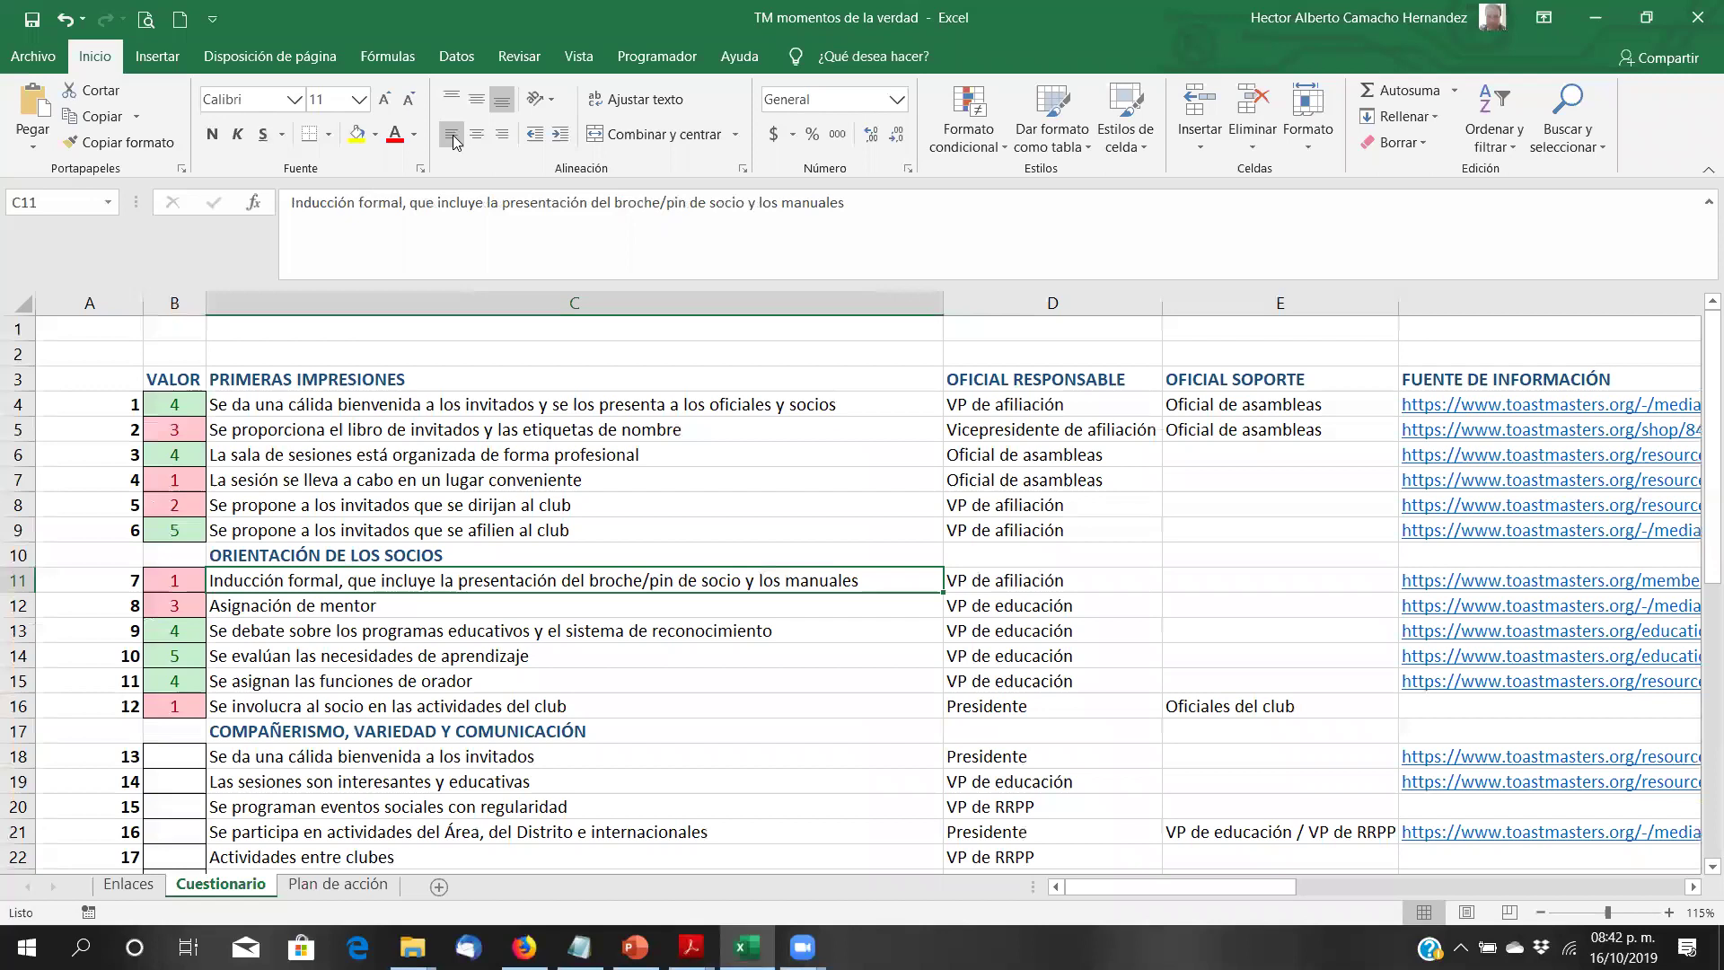
key(Right)
key(Right)
key(Right)
scroll(454, 141, down, 1)
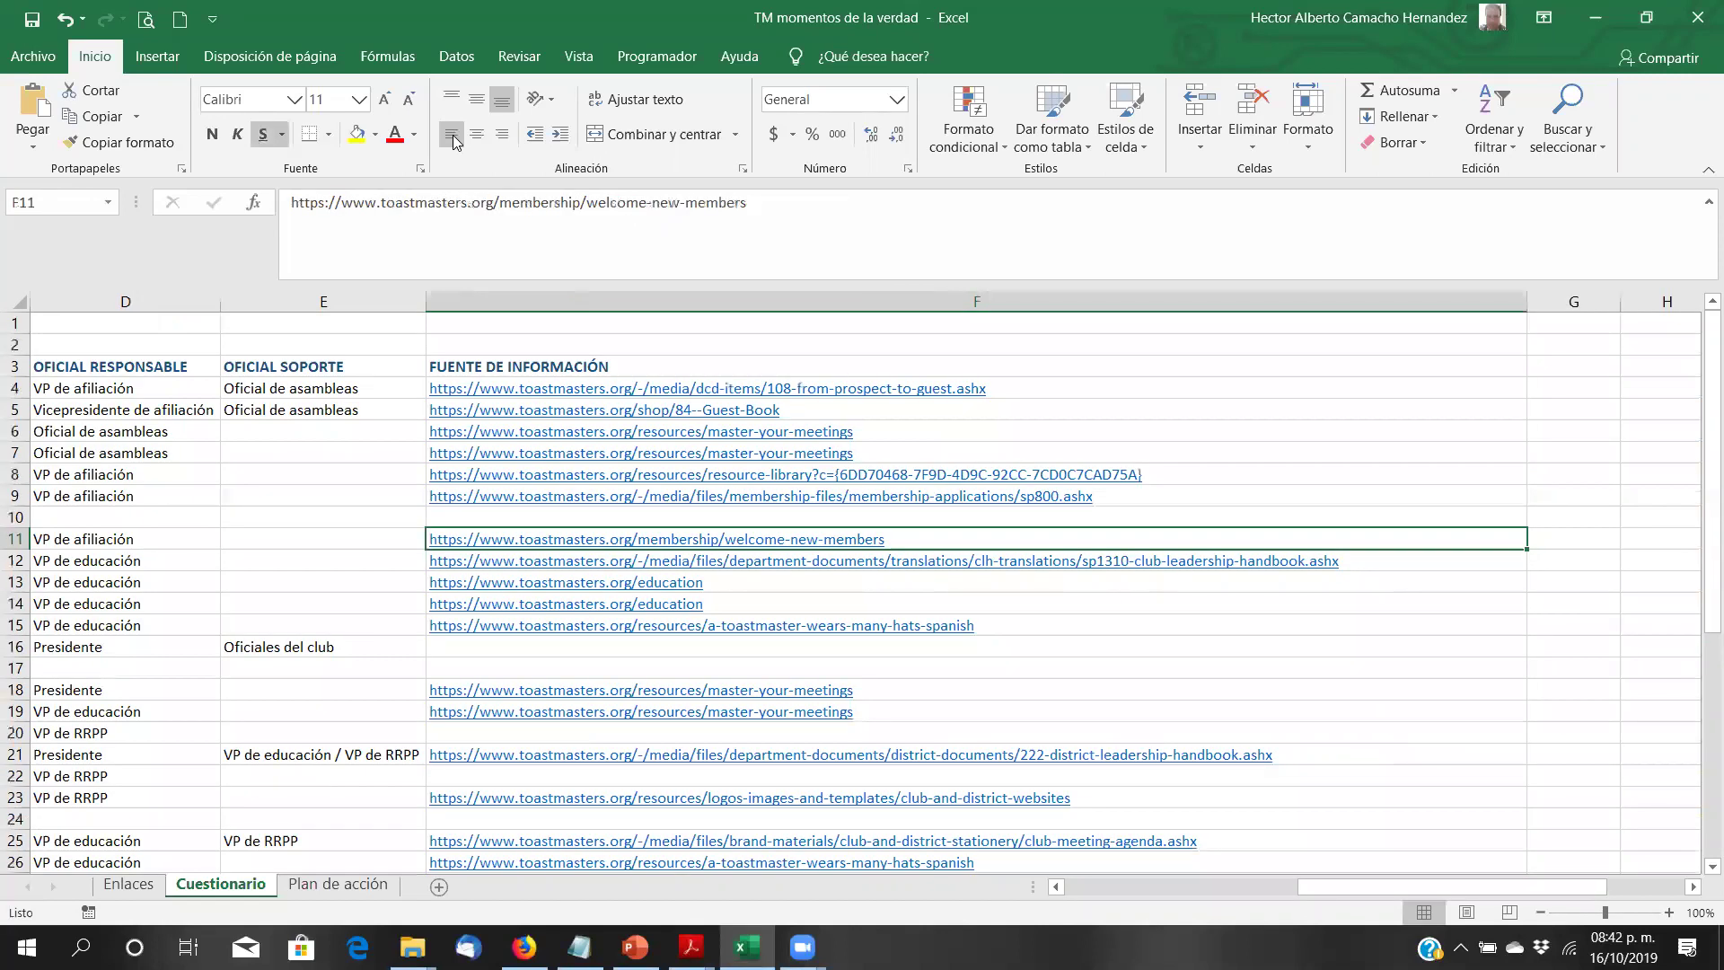
Step: Go through the information source links of the ORIENTACIÓN DE LOS SOCIOS questions in rows 12 to 15
key(Down)
key(Down)
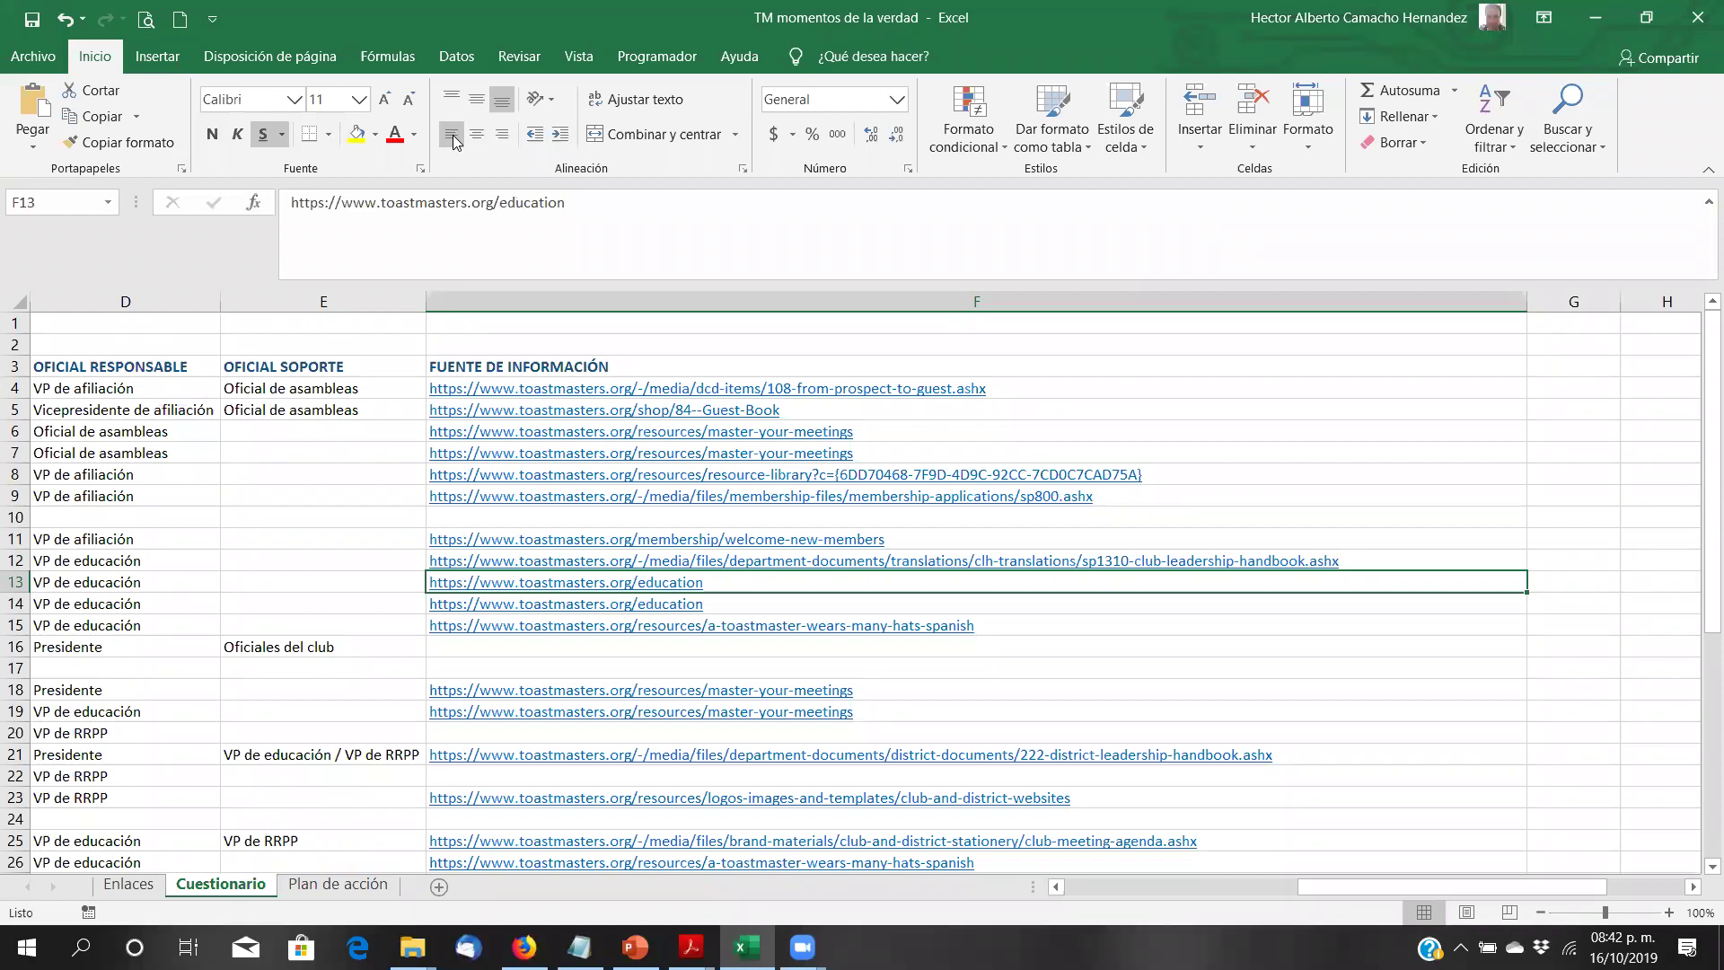
key(Down)
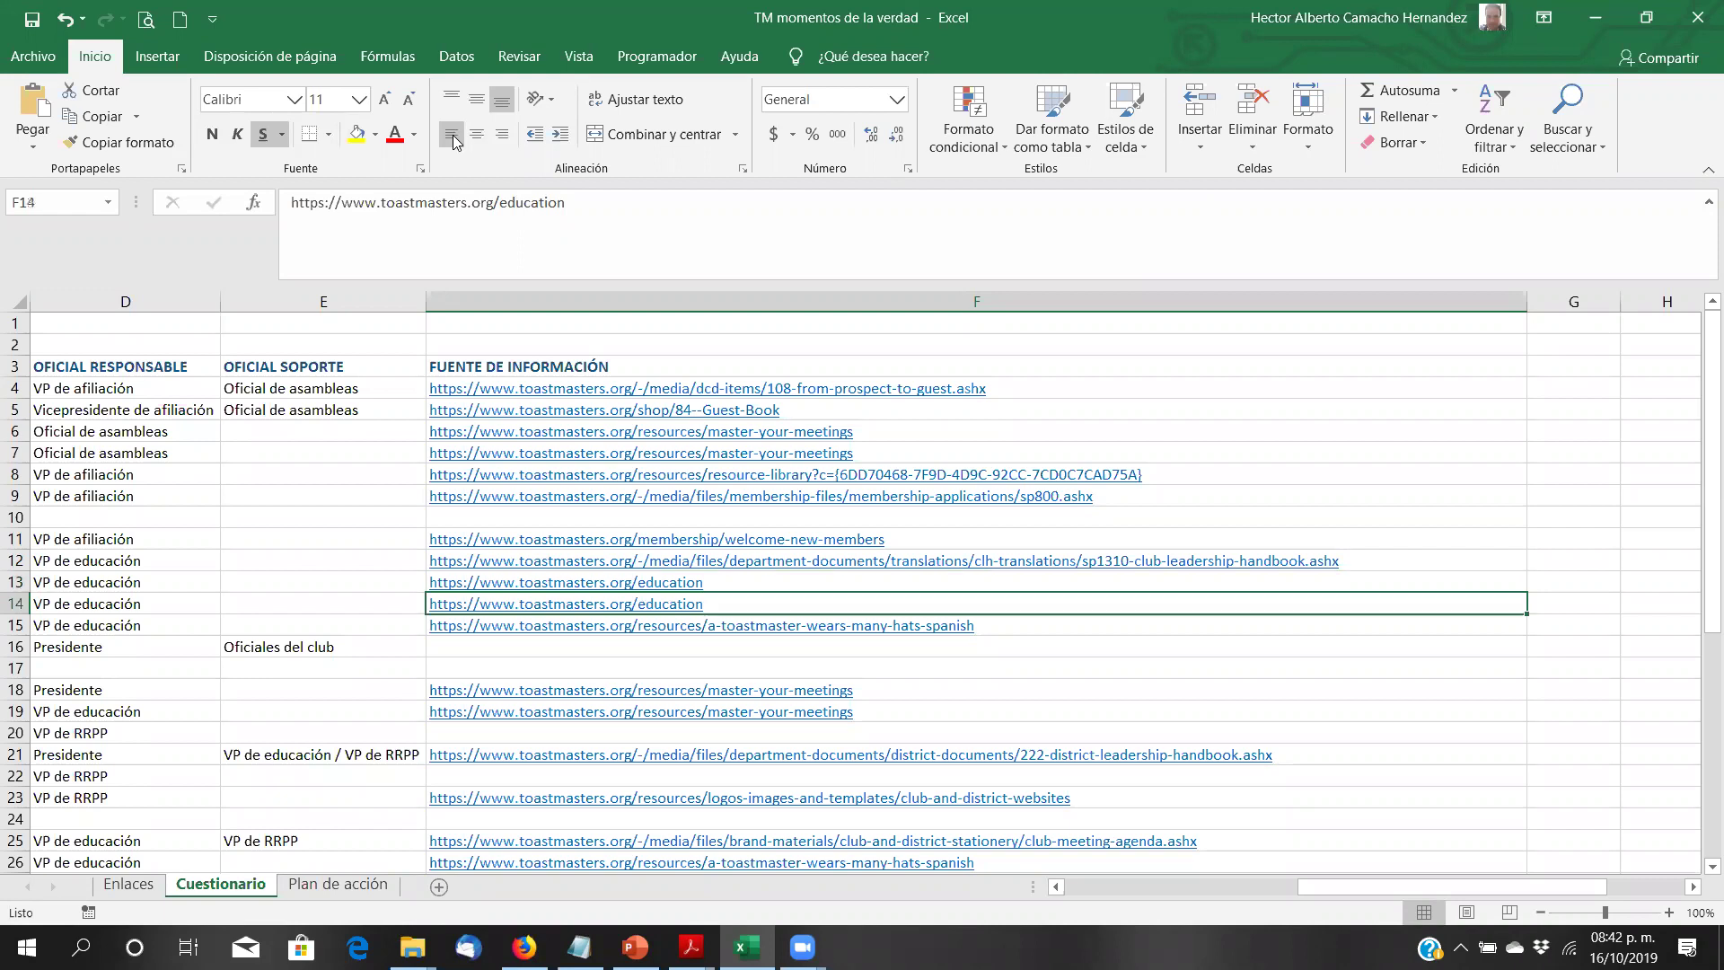
key(Down)
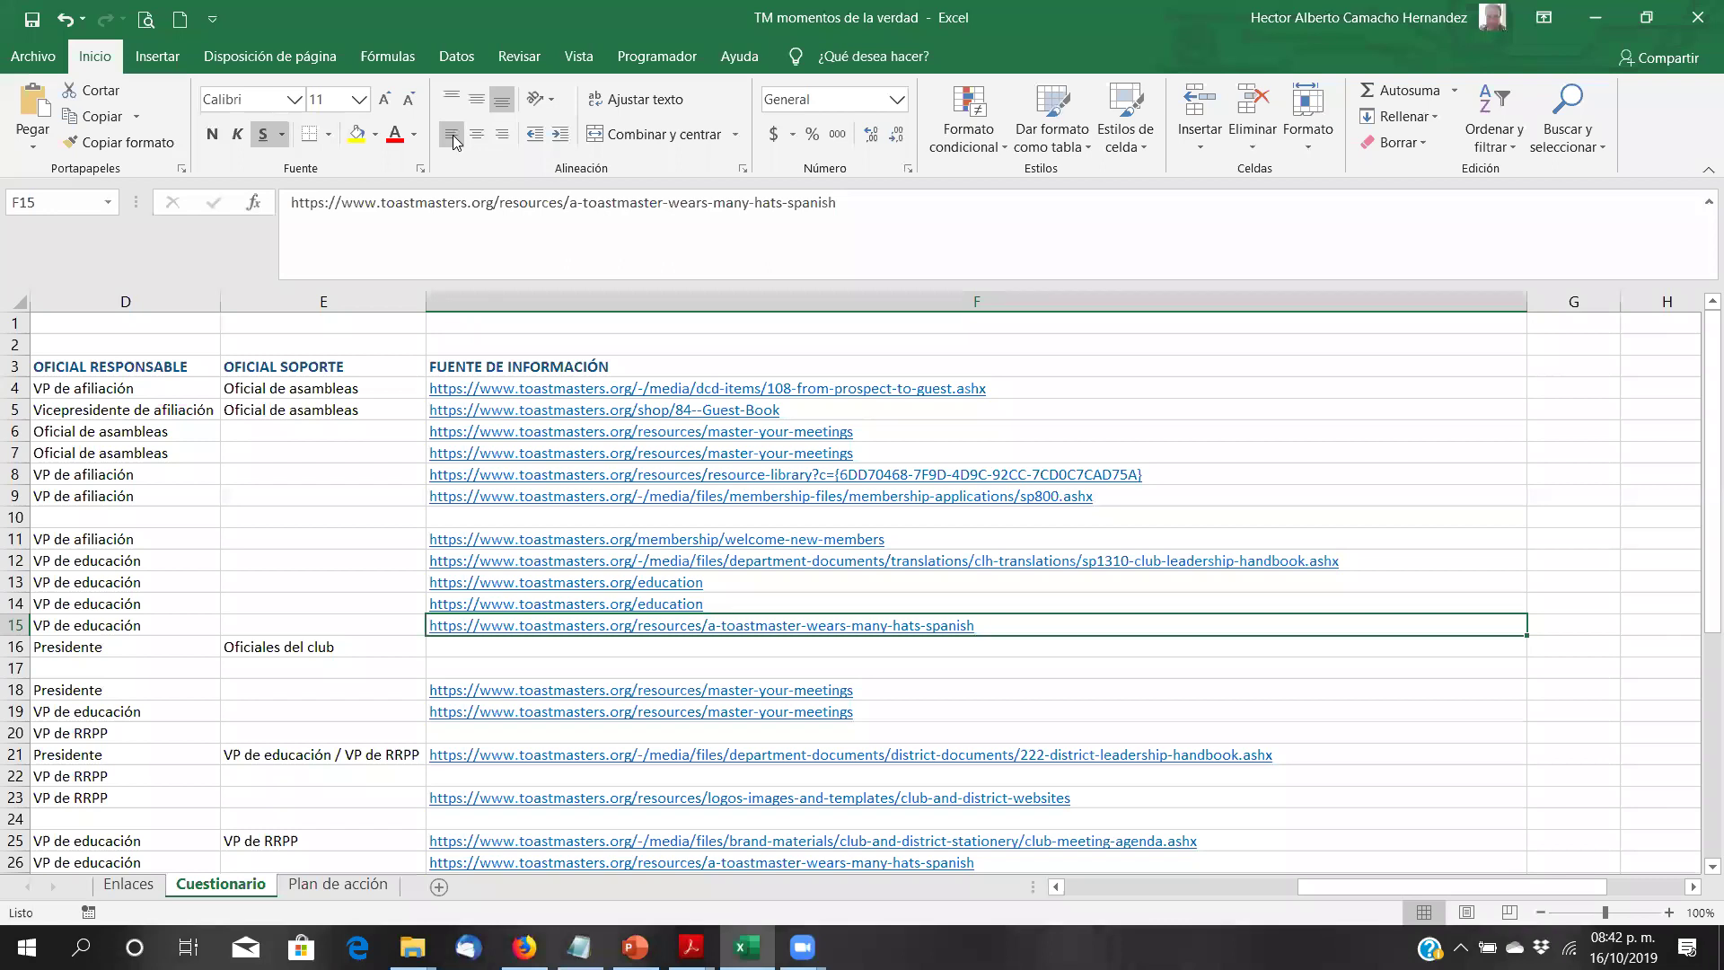
Step: Check the responsible officer and question text in row 15, and the information source cell in row 16
key(Left)
key(Left)
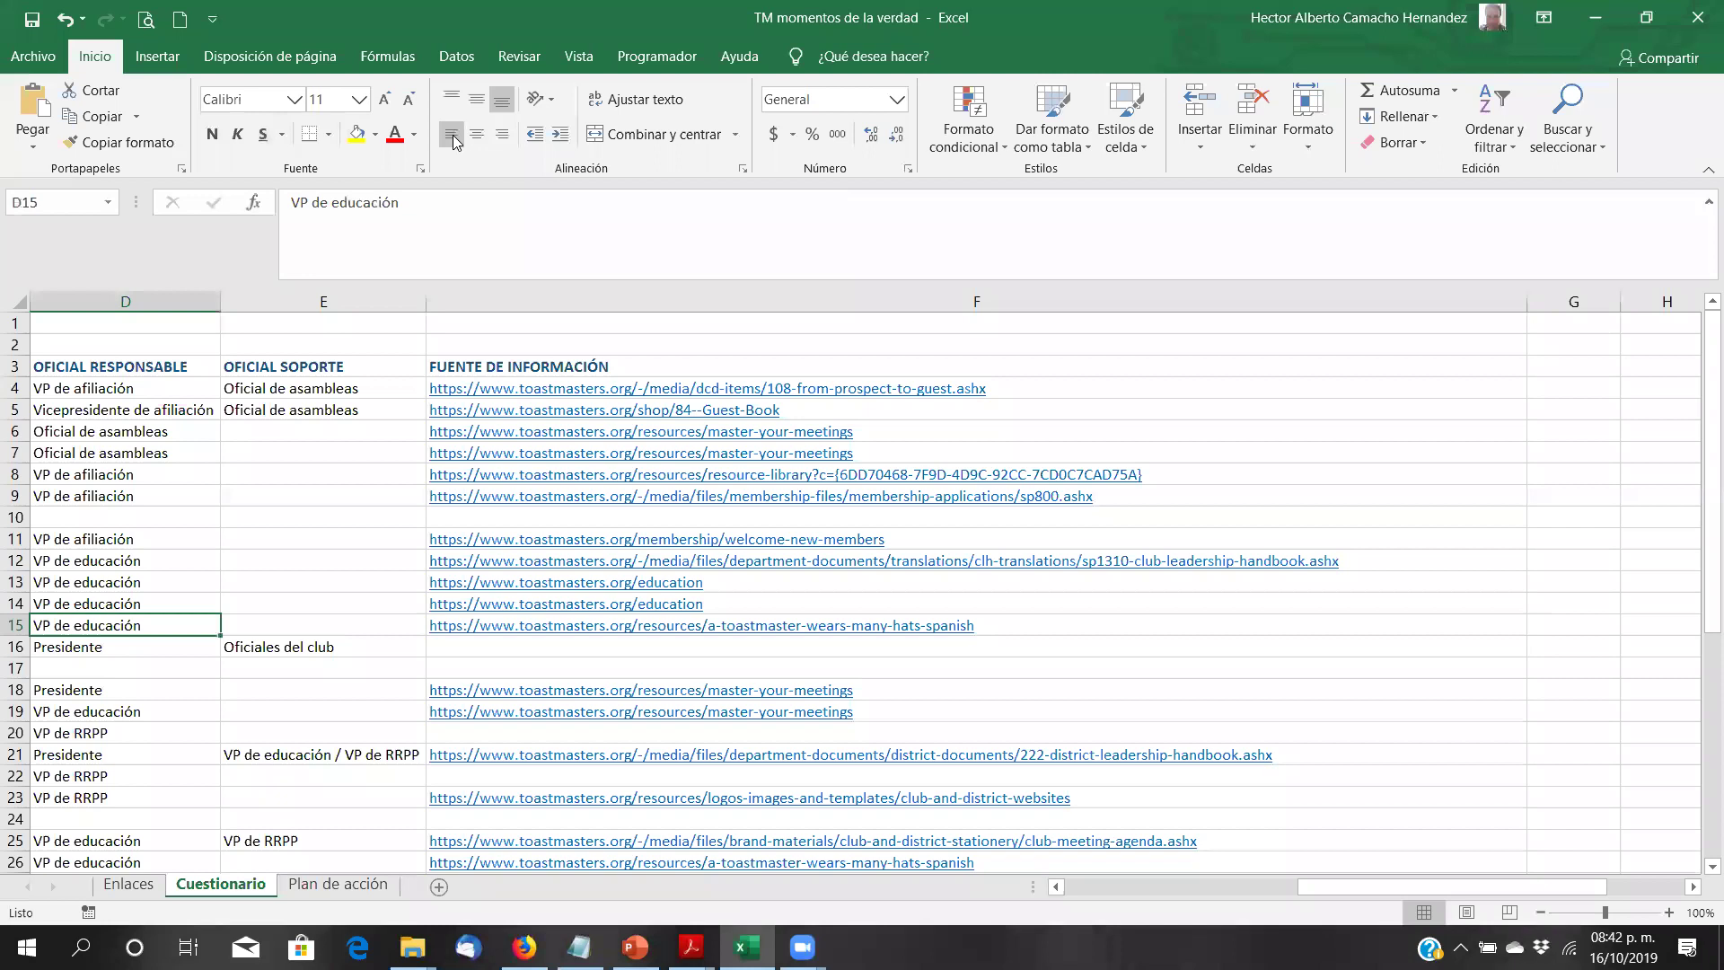
key(Left)
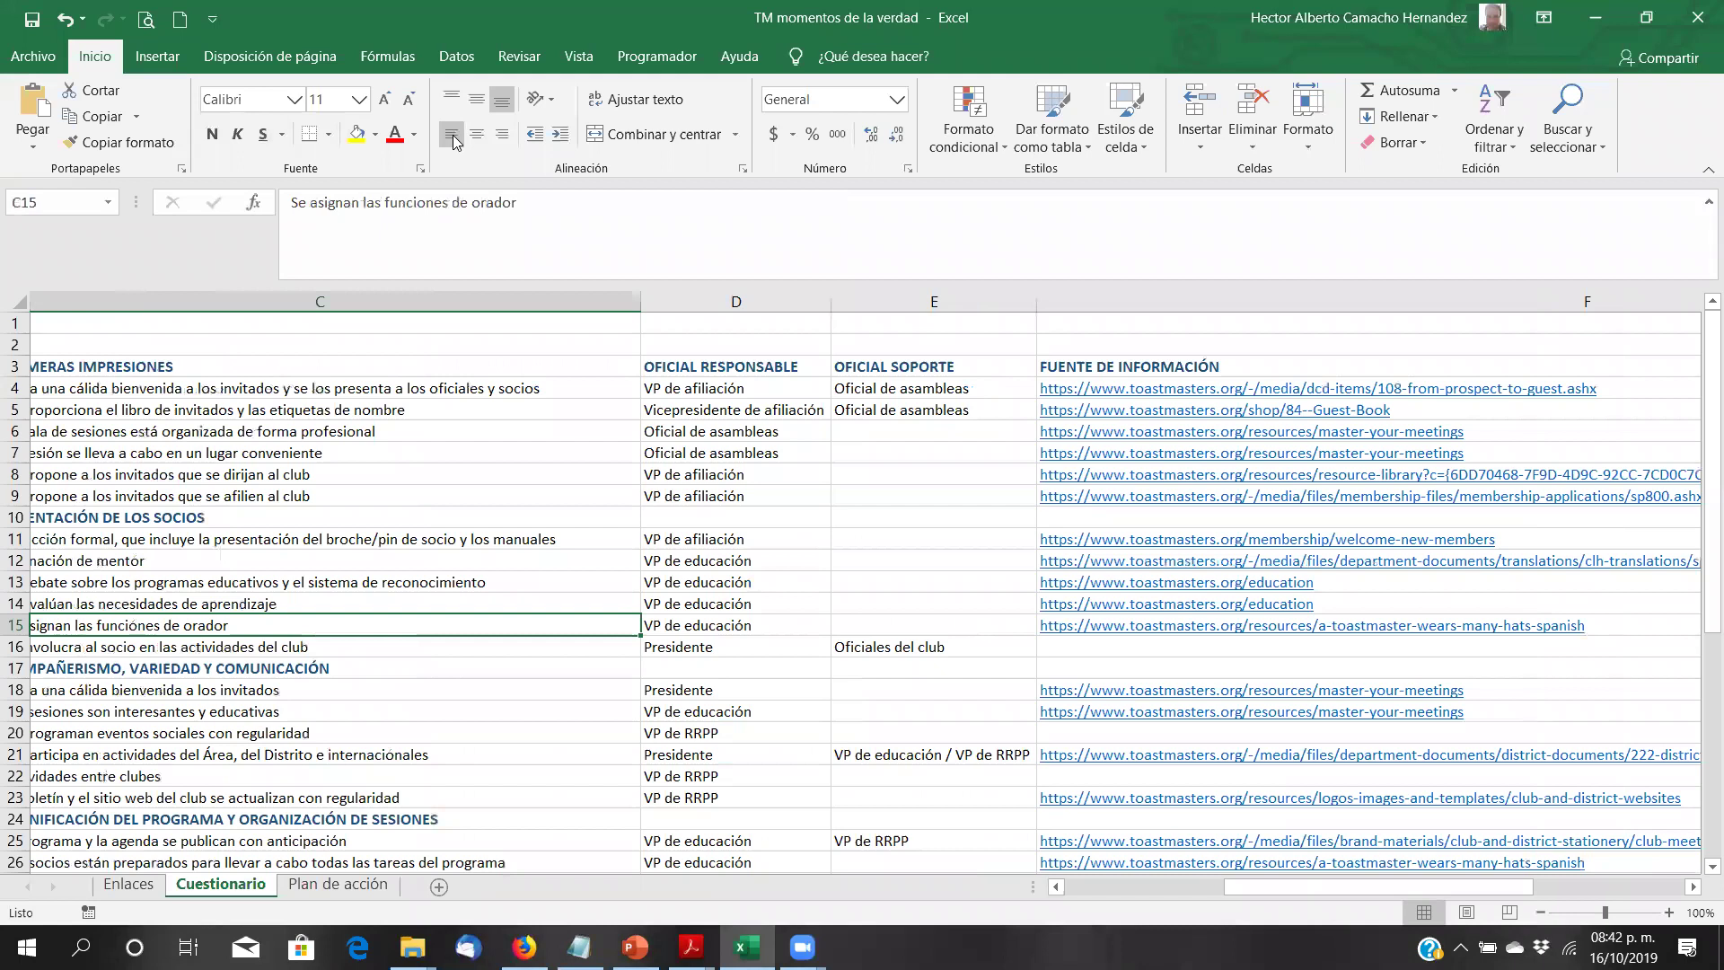
key(Right)
key(Right)
key(Right)
key(Down)
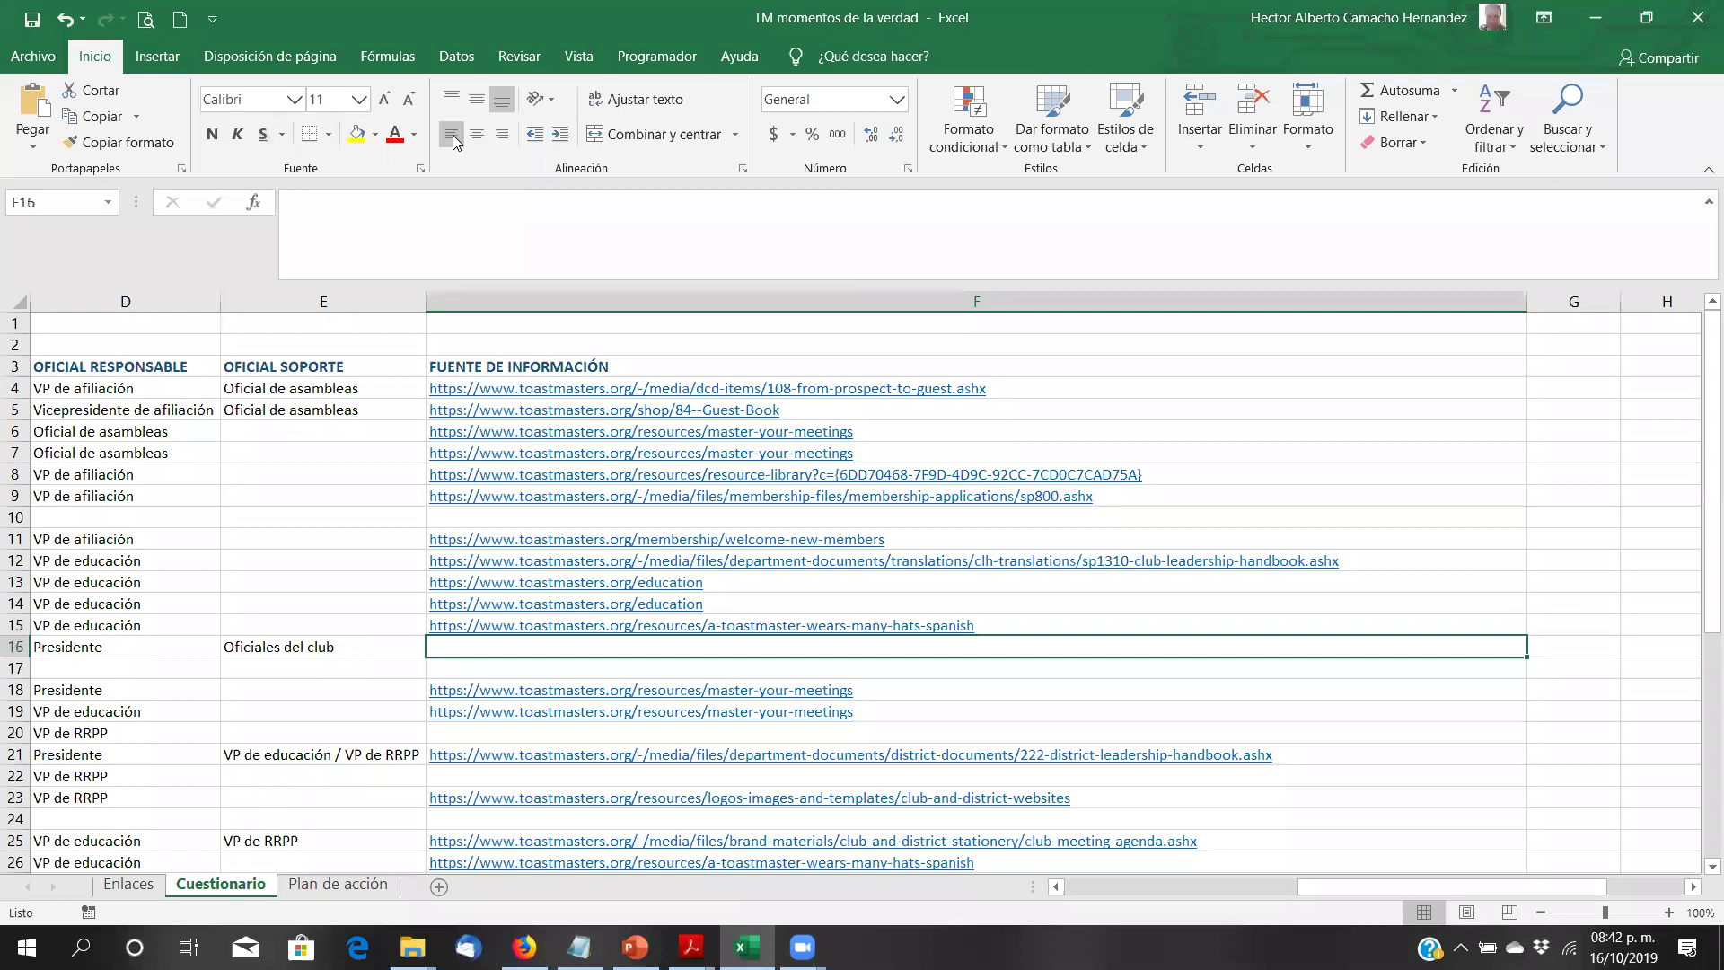
Step: Go through the officers and information sources of the COMPAÑERISMO, VARIEDAD Y COMUNICACIÓN questions in rows 18 to 23
key(Down)
key(Down)
key(Down)
key(Down)
key(Down)
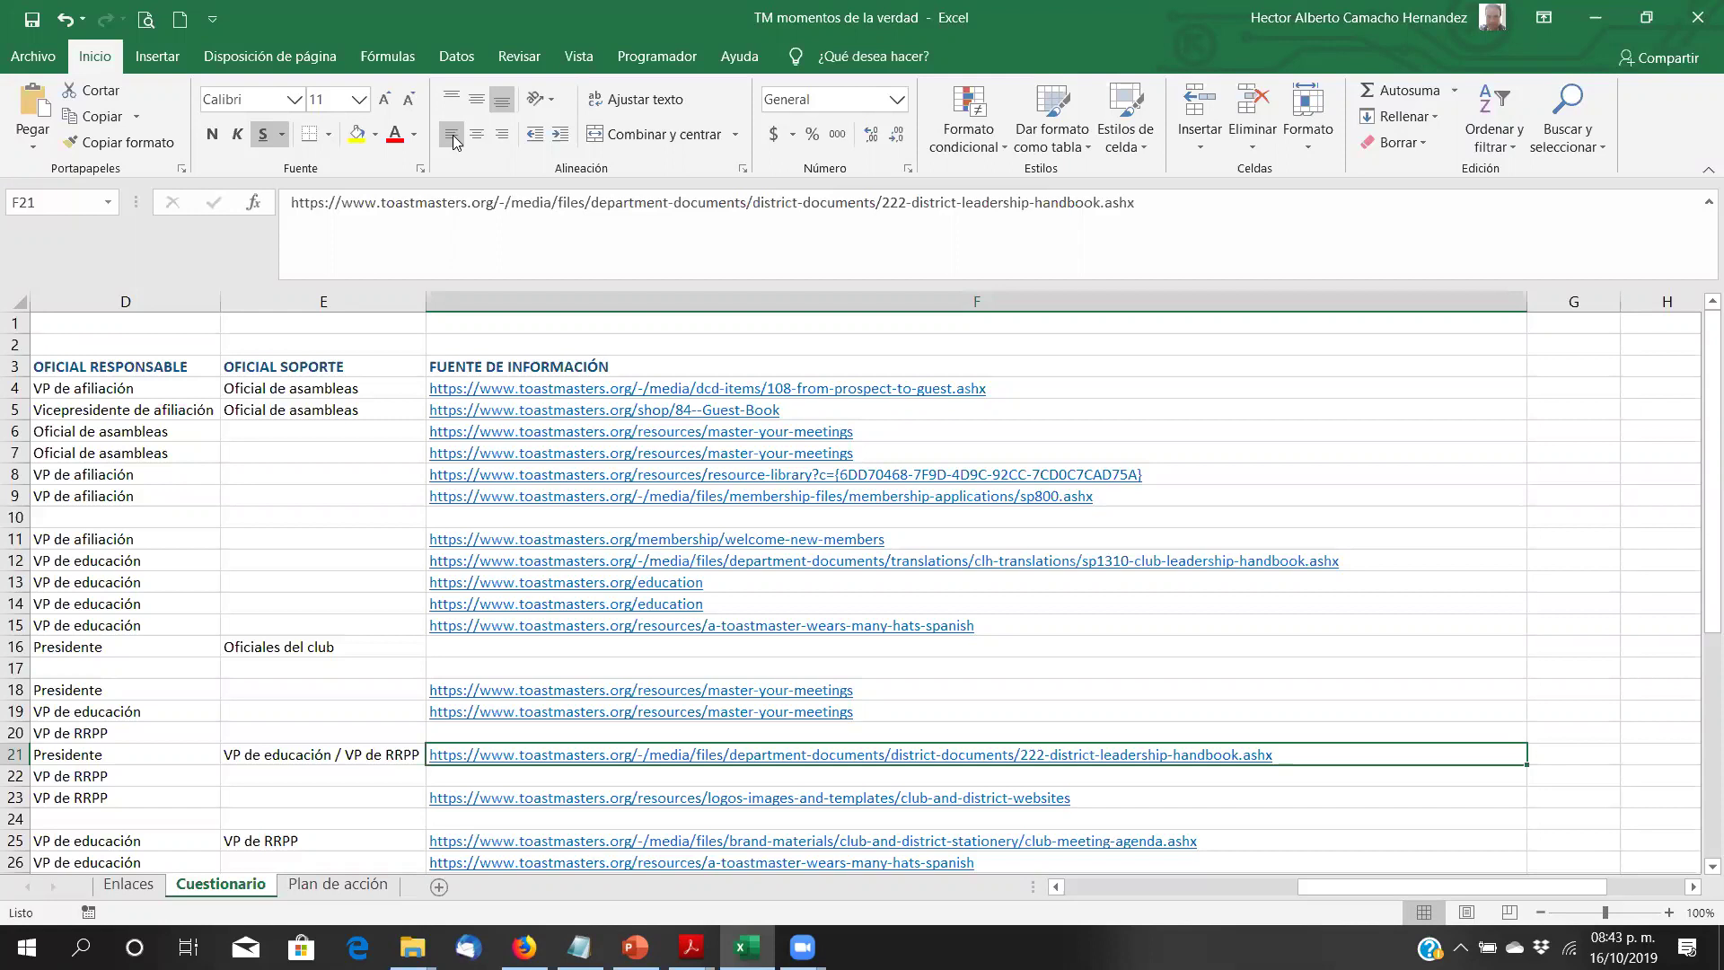
key(Down)
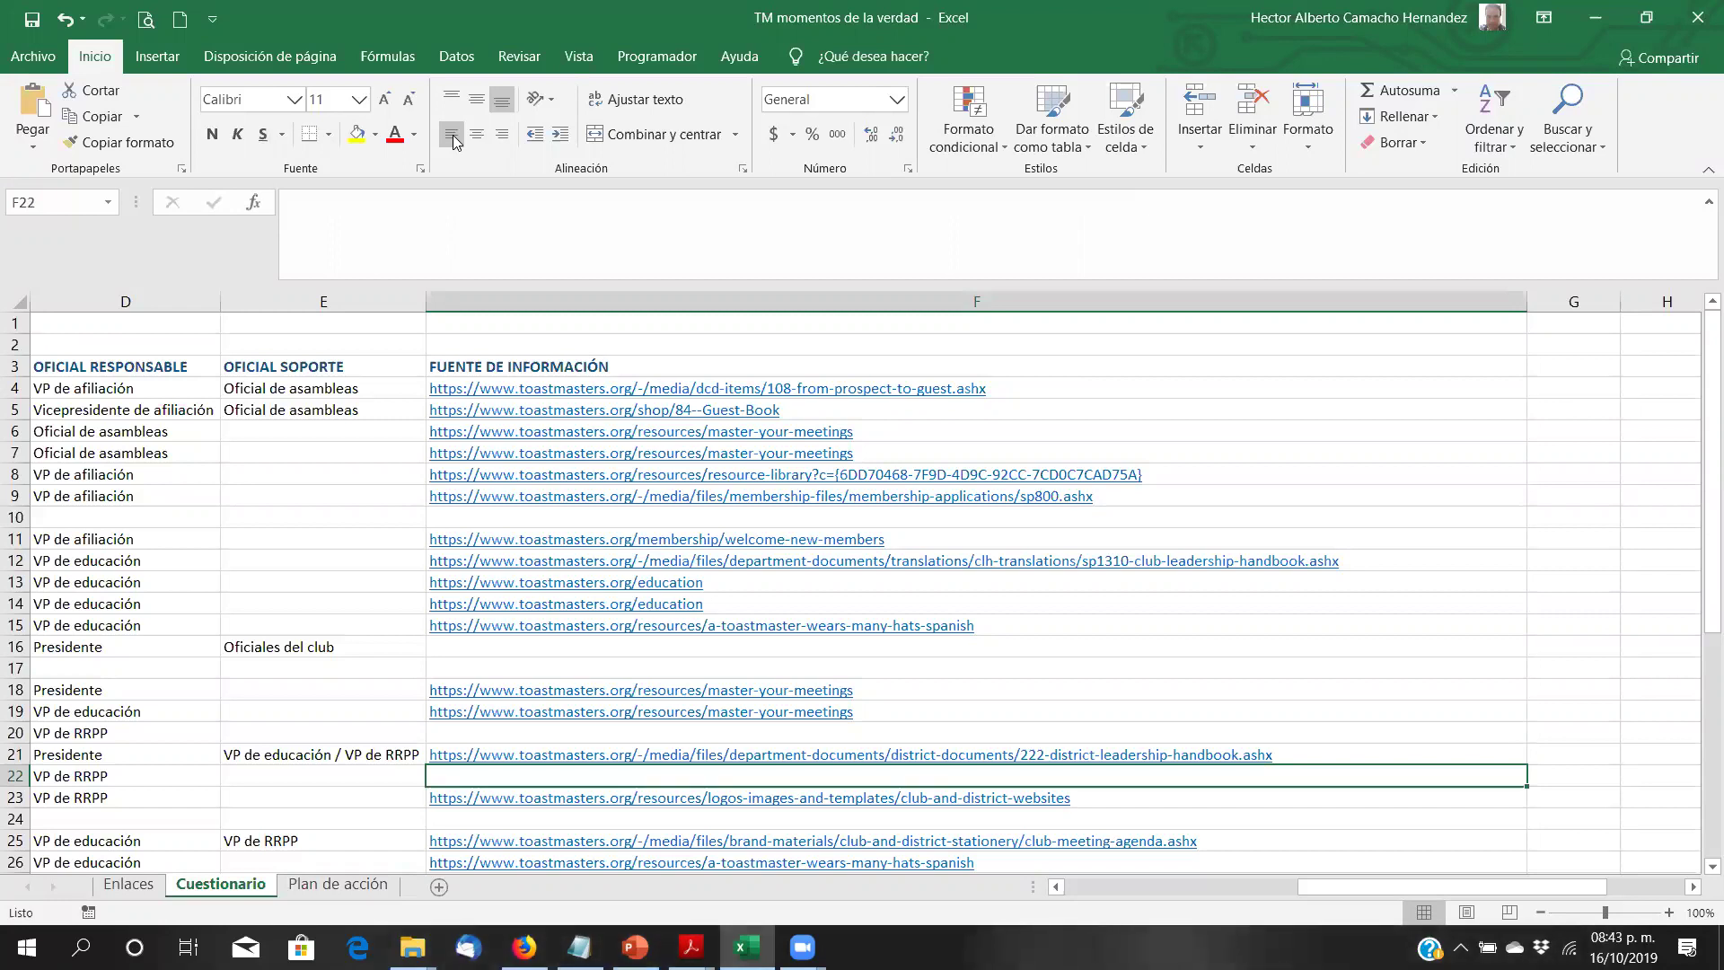
key(Down)
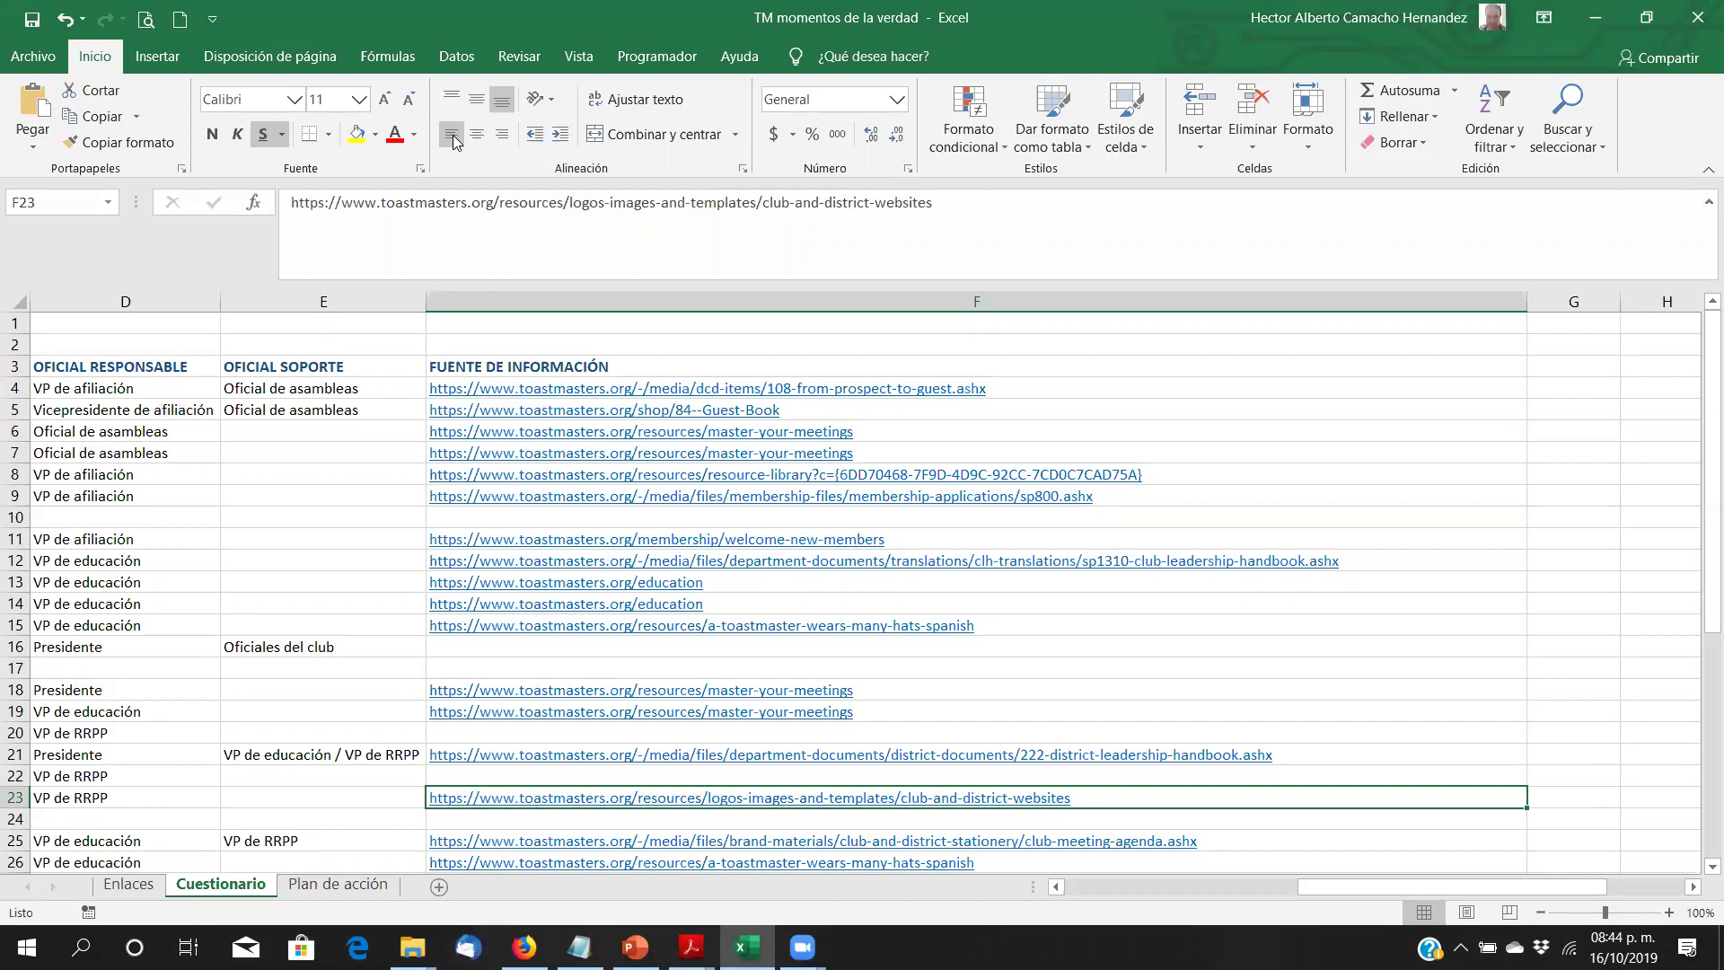
Step: Bring the program planning section into view and examine the information source link in row 25
key(Down)
key(Down)
key(Down)
key(Down)
key(Down)
key(Down)
key(Up)
key(Up)
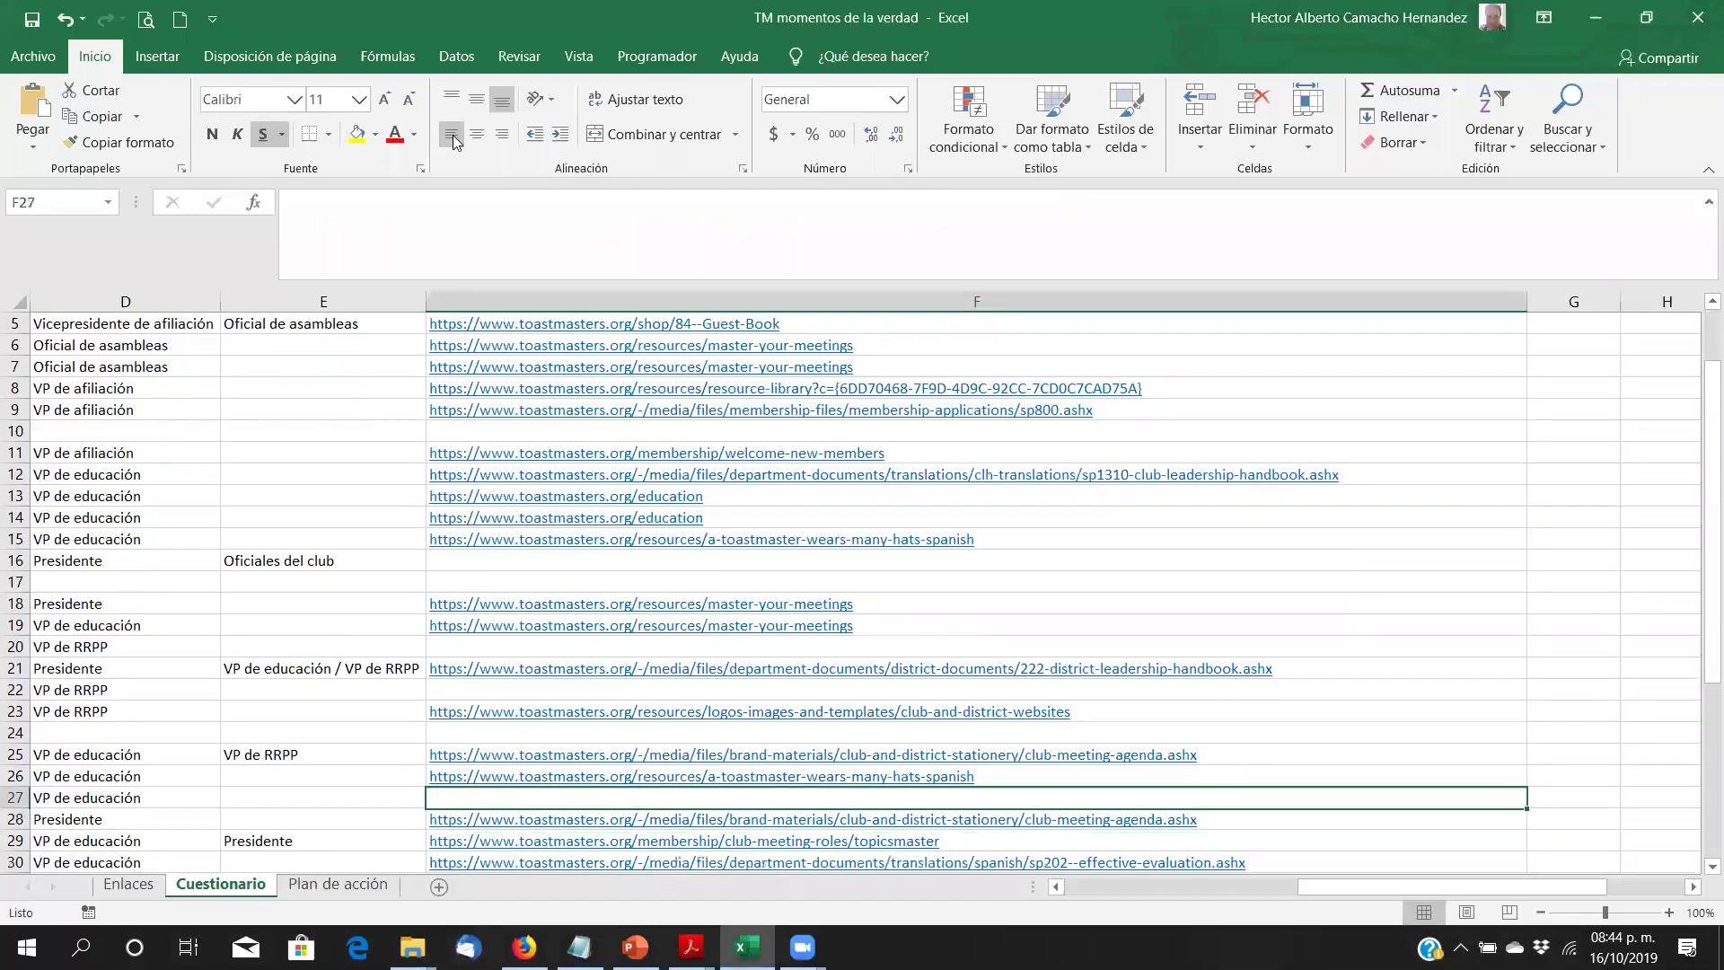
key(Up)
key(Up)
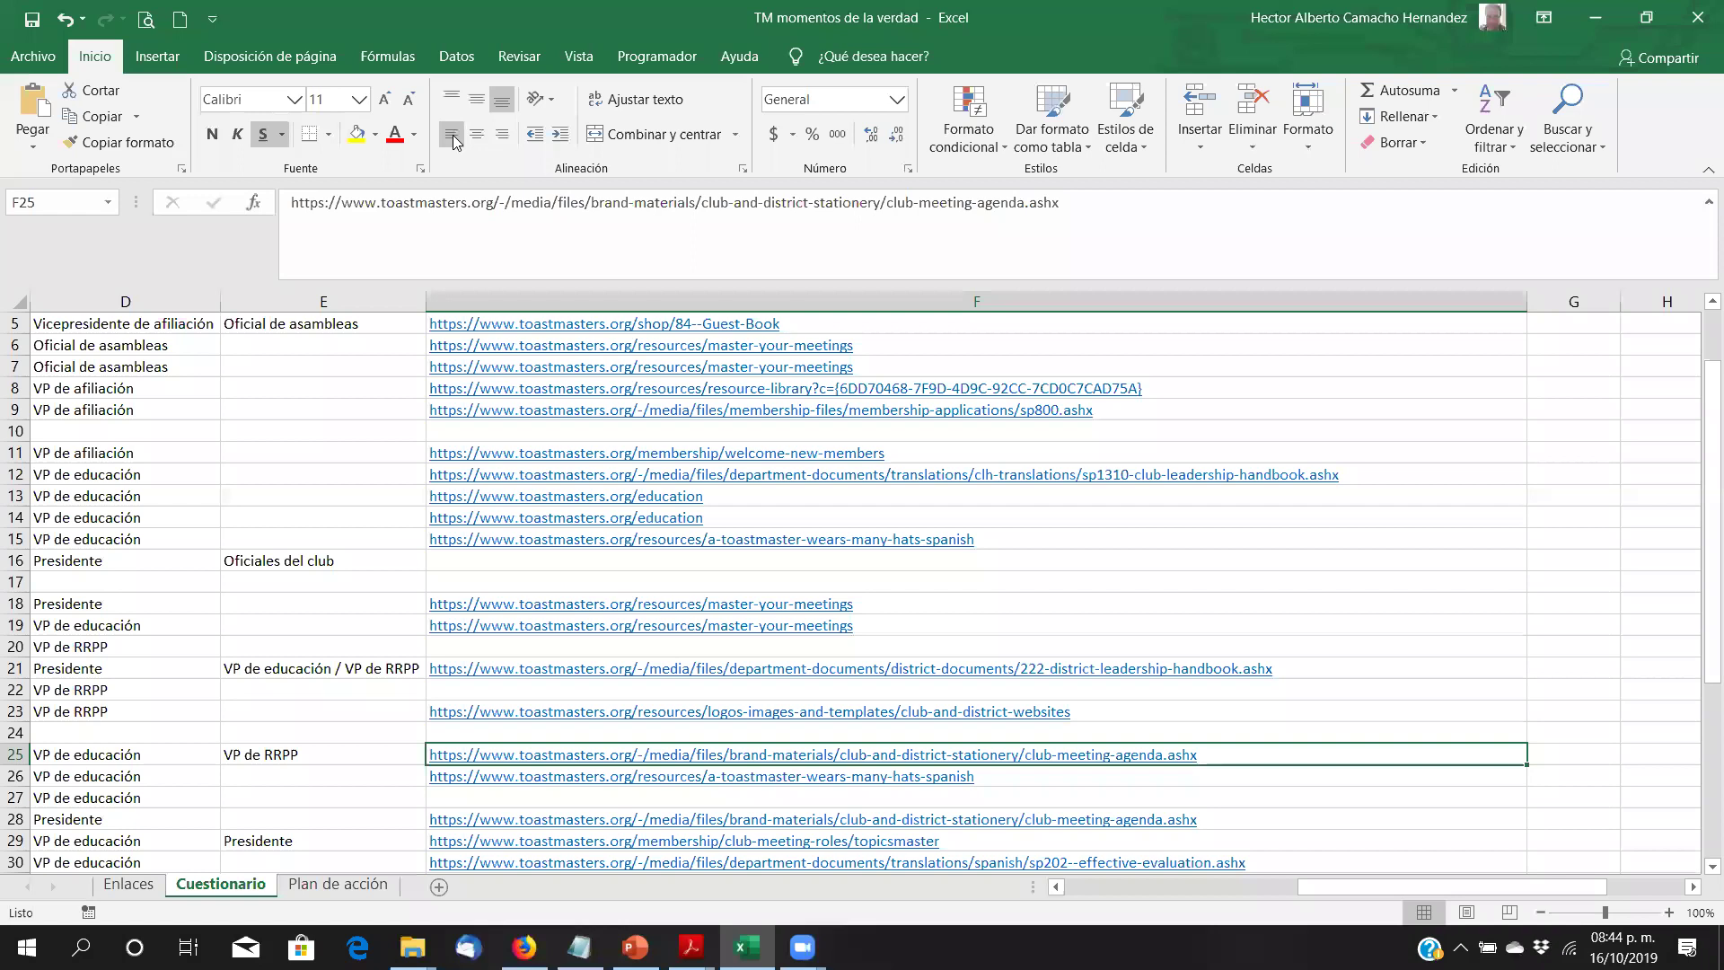
Step: Examine the officers and information source links of the program planning questions in rows 26 to 30
key(Down)
key(Down)
key(Down)
key(Down)
key(Down)
key(Down)
key(Down)
key(Down)
key(Up)
key(Up)
key(Up)
key(Up)
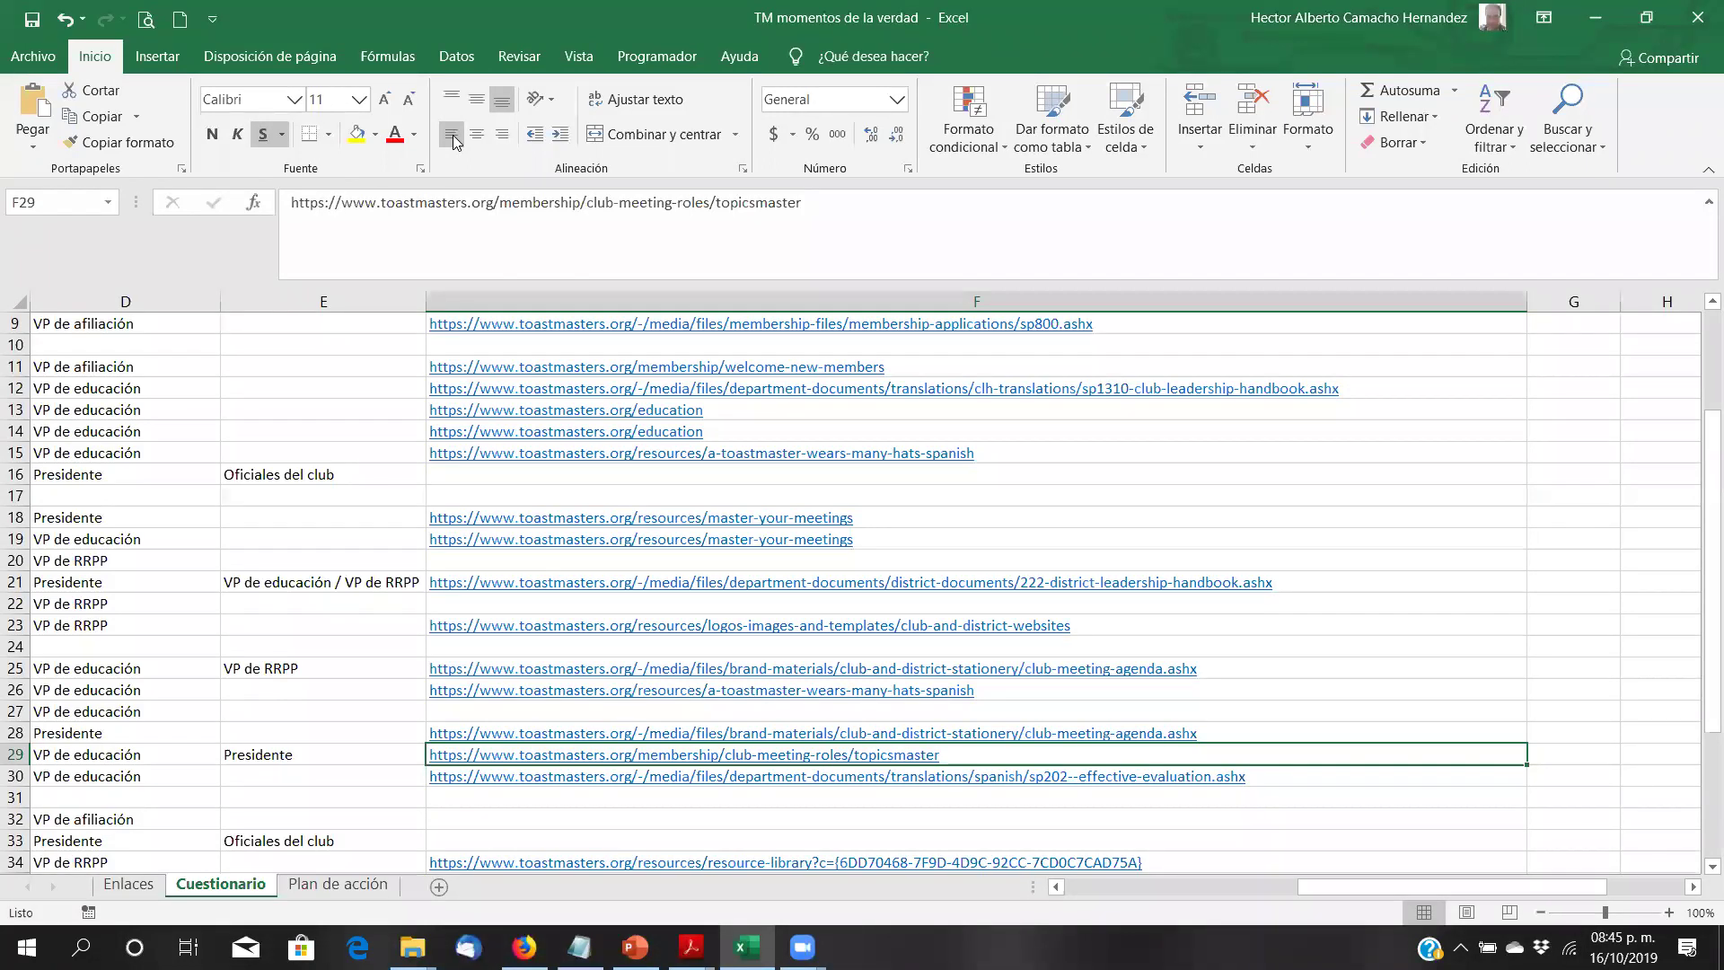
key(Down)
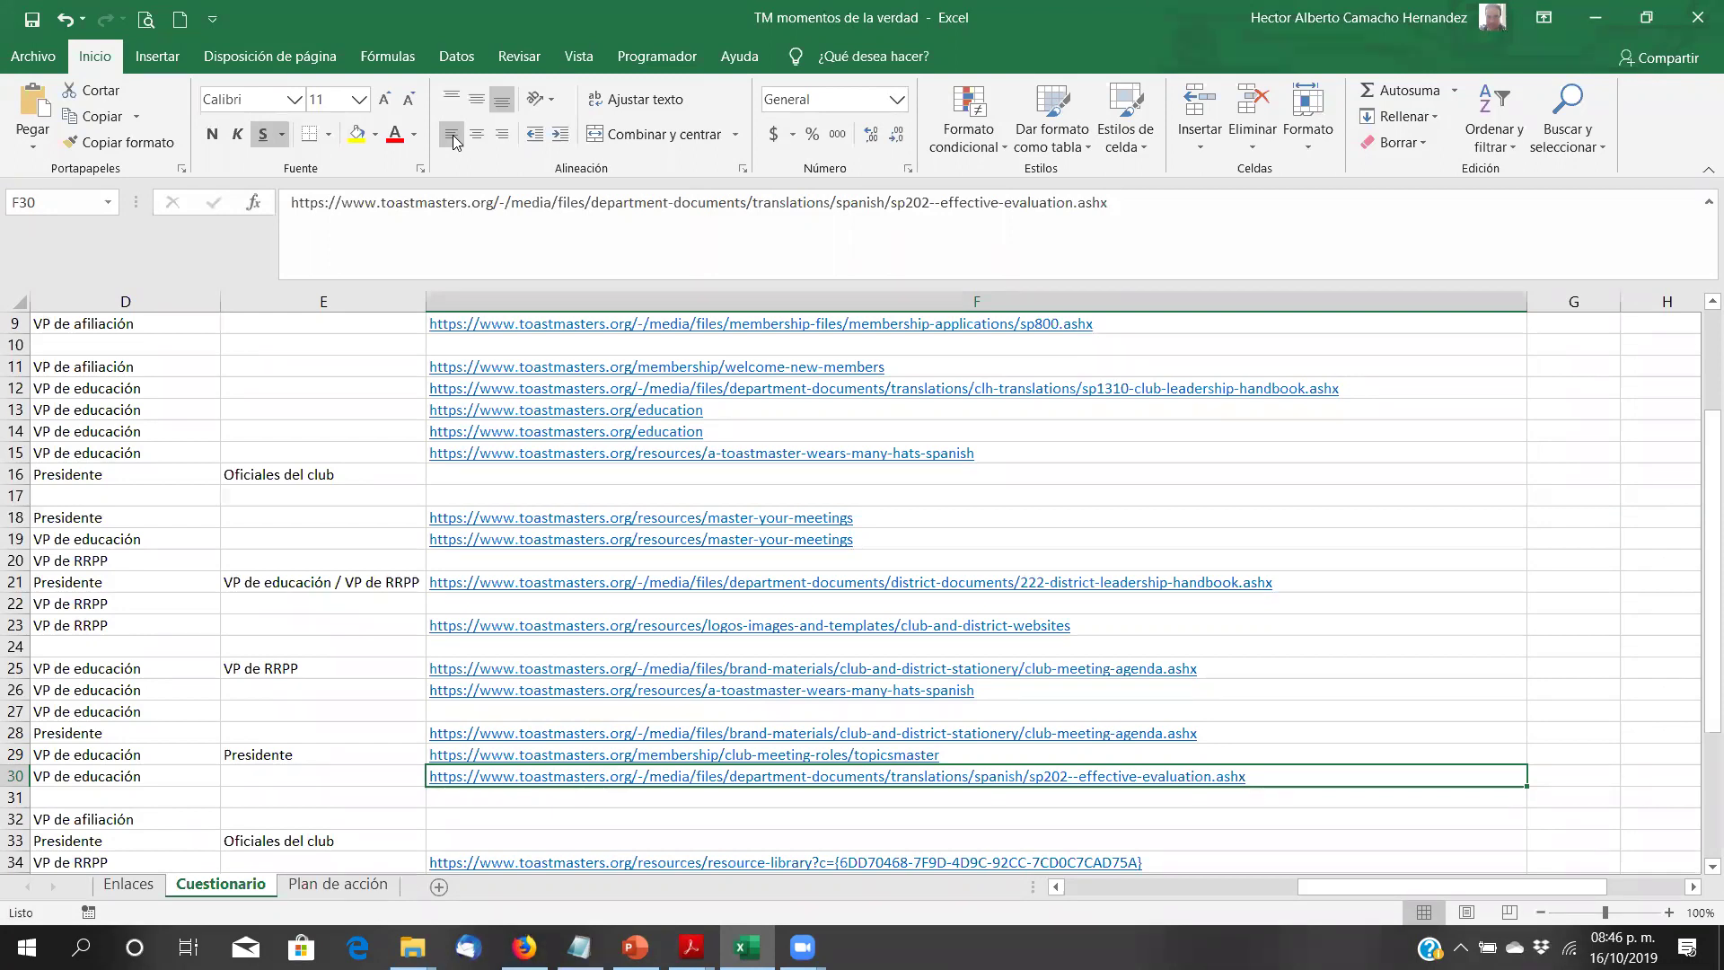
Step: Look over the officers and information sources of the remaining questions from row 32 to the end of the list
key(Down)
key(Down)
key(Down)
key(Down)
key(Down)
key(Down)
key(Down)
key(Down)
key(Down)
key(Down)
key(Down)
key(Down)
key(Down)
key(Down)
key(Down)
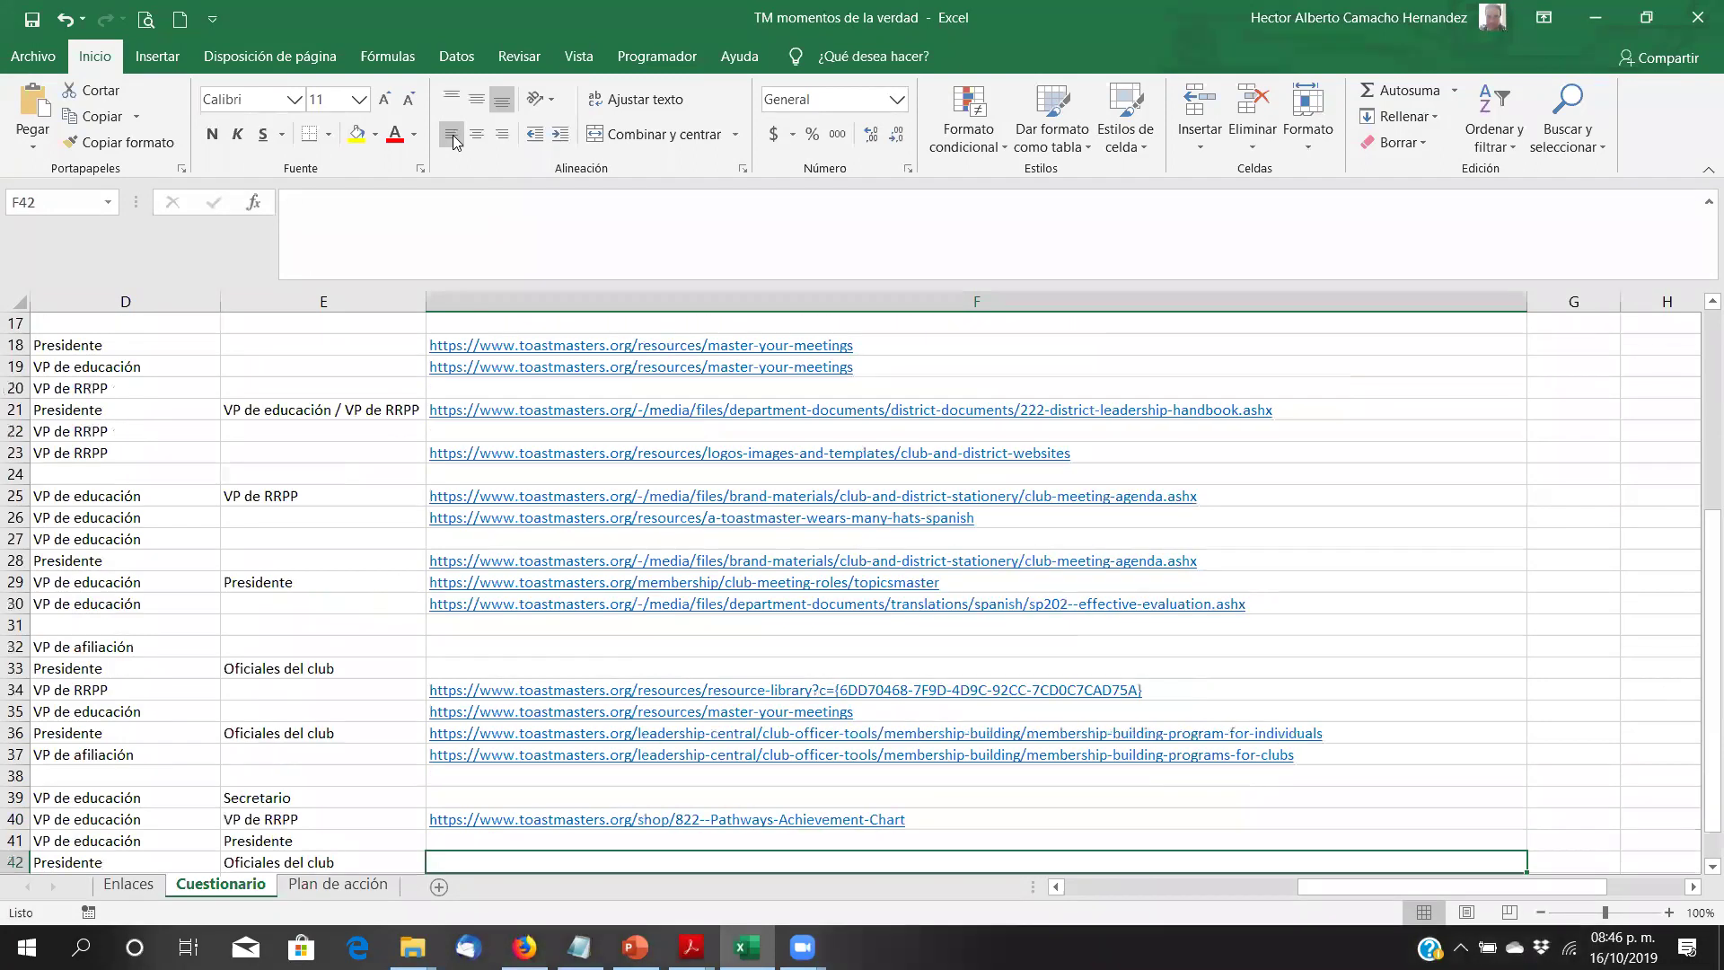
key(Down)
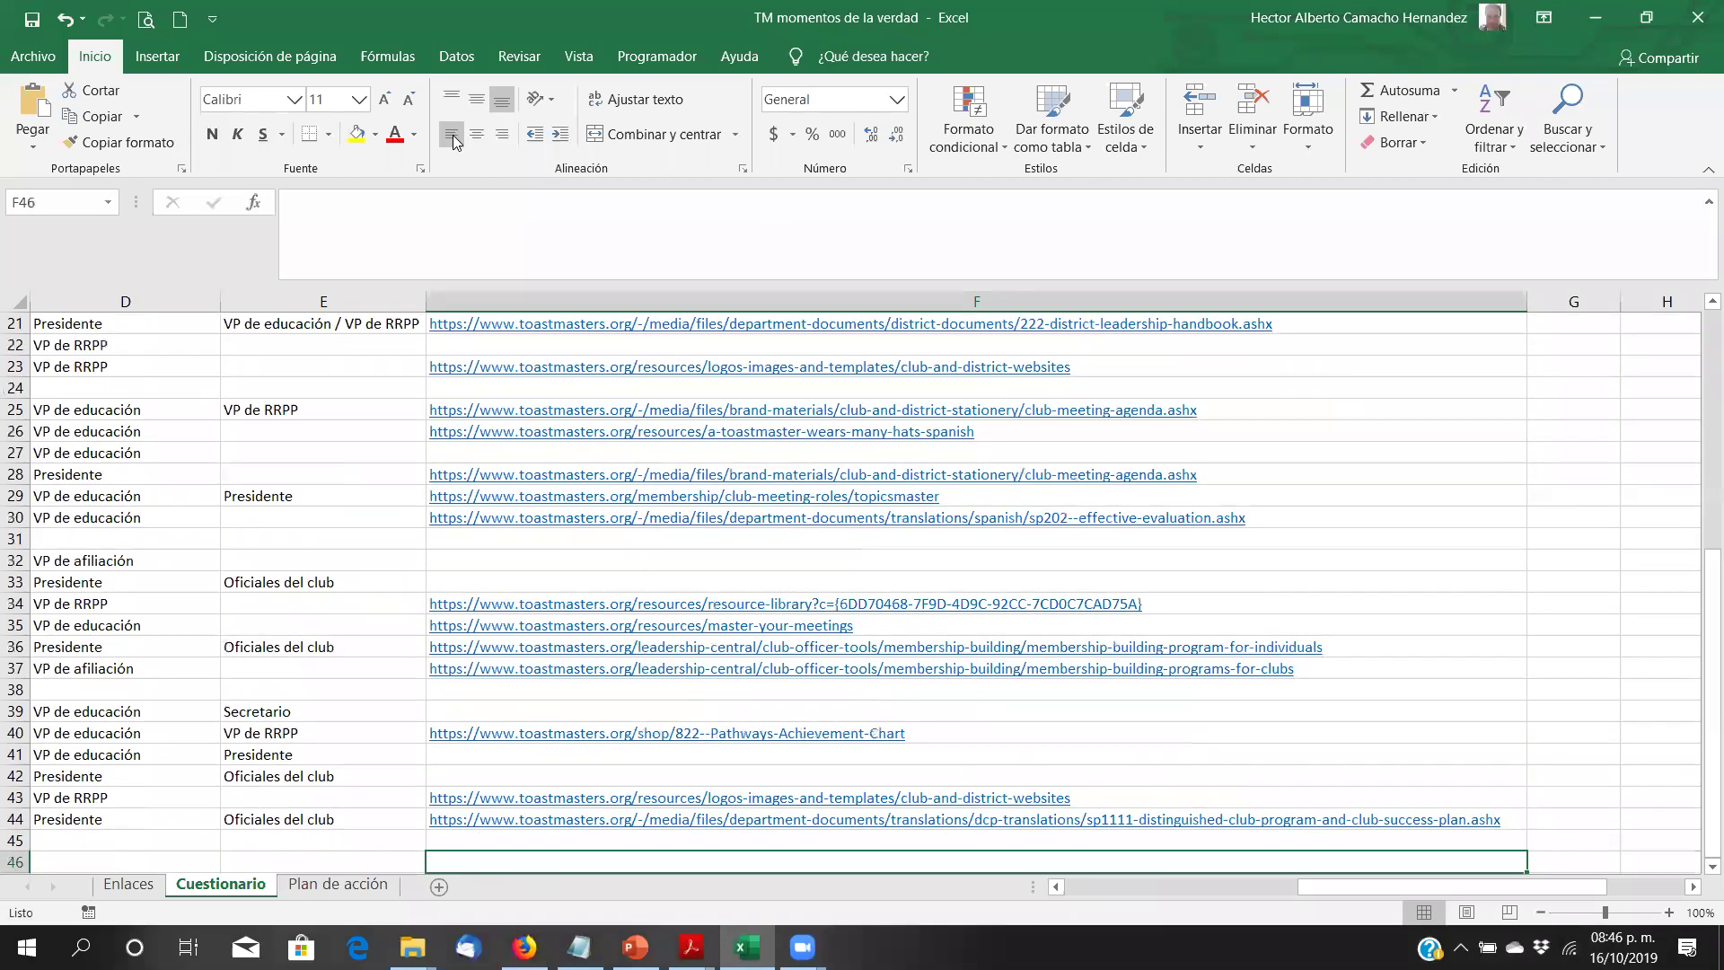
Step: Return to the section starting at row 32 and examine its information sources, down to the link in row 36
key(Up)
key(Up)
key(Up)
key(Up)
key(Up)
key(Up)
key(Up)
key(Up)
key(Up)
key(Up)
key(Up)
key(Up)
key(Down)
key(Down)
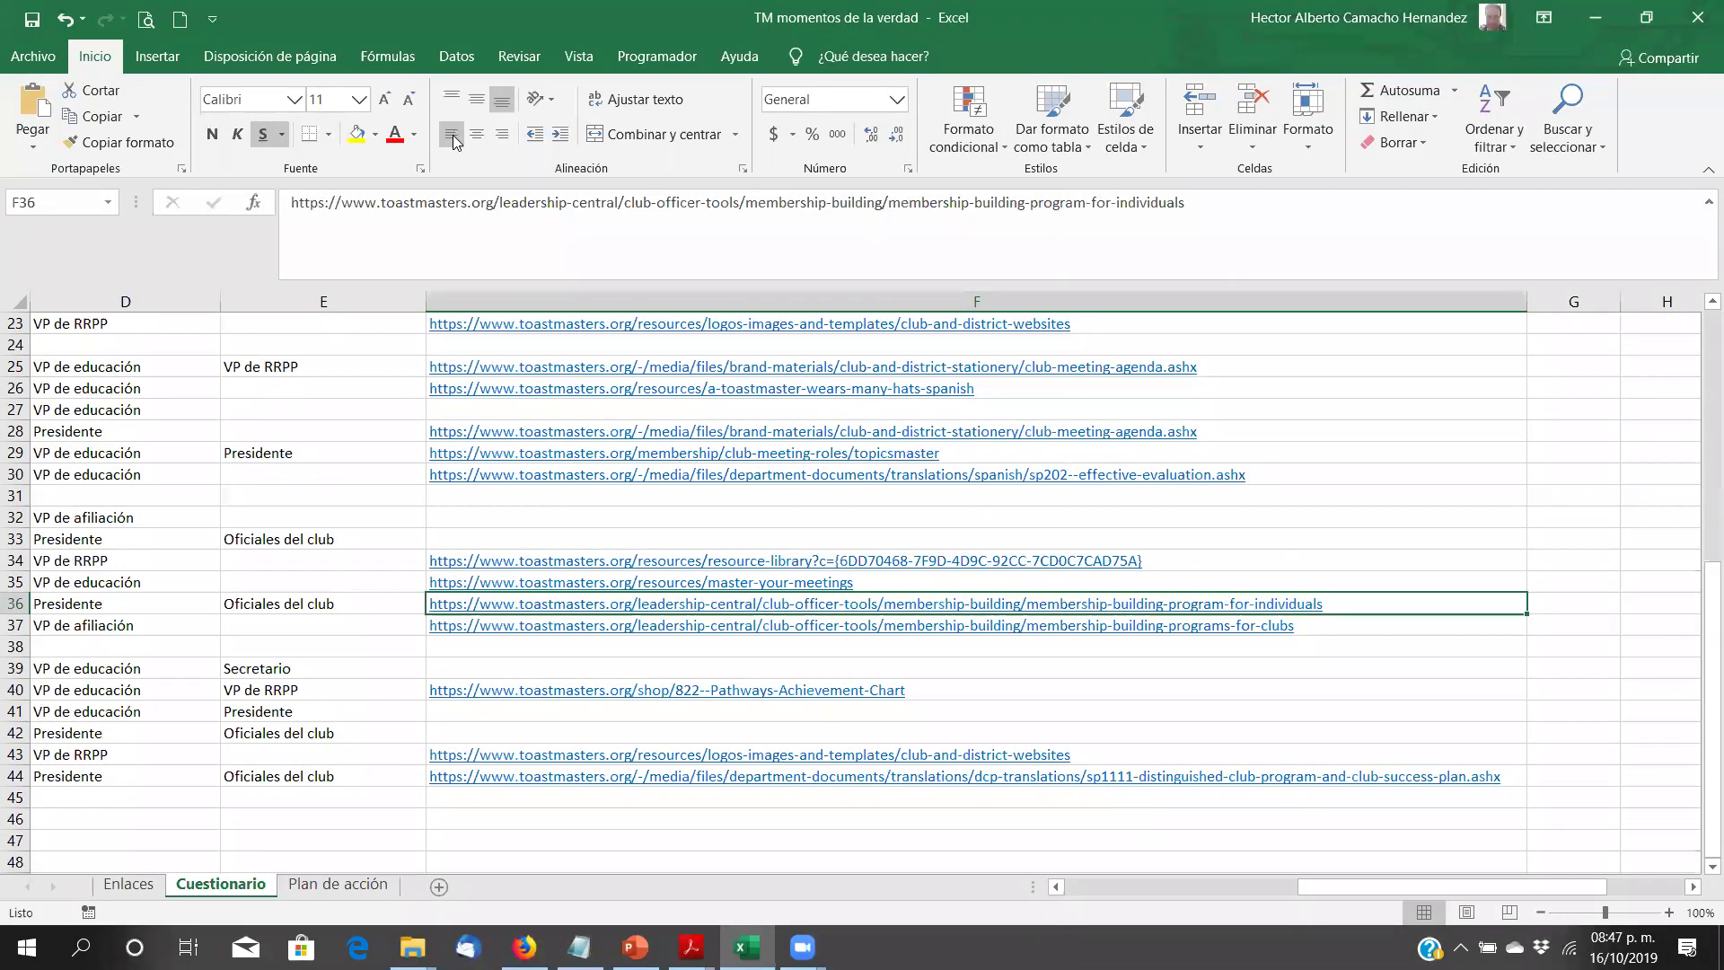
Step: Examine the officers and information source links in rows 37 to 44, including those in rows 40 and 44
key(Down)
key(Down)
key(Down)
key(Down)
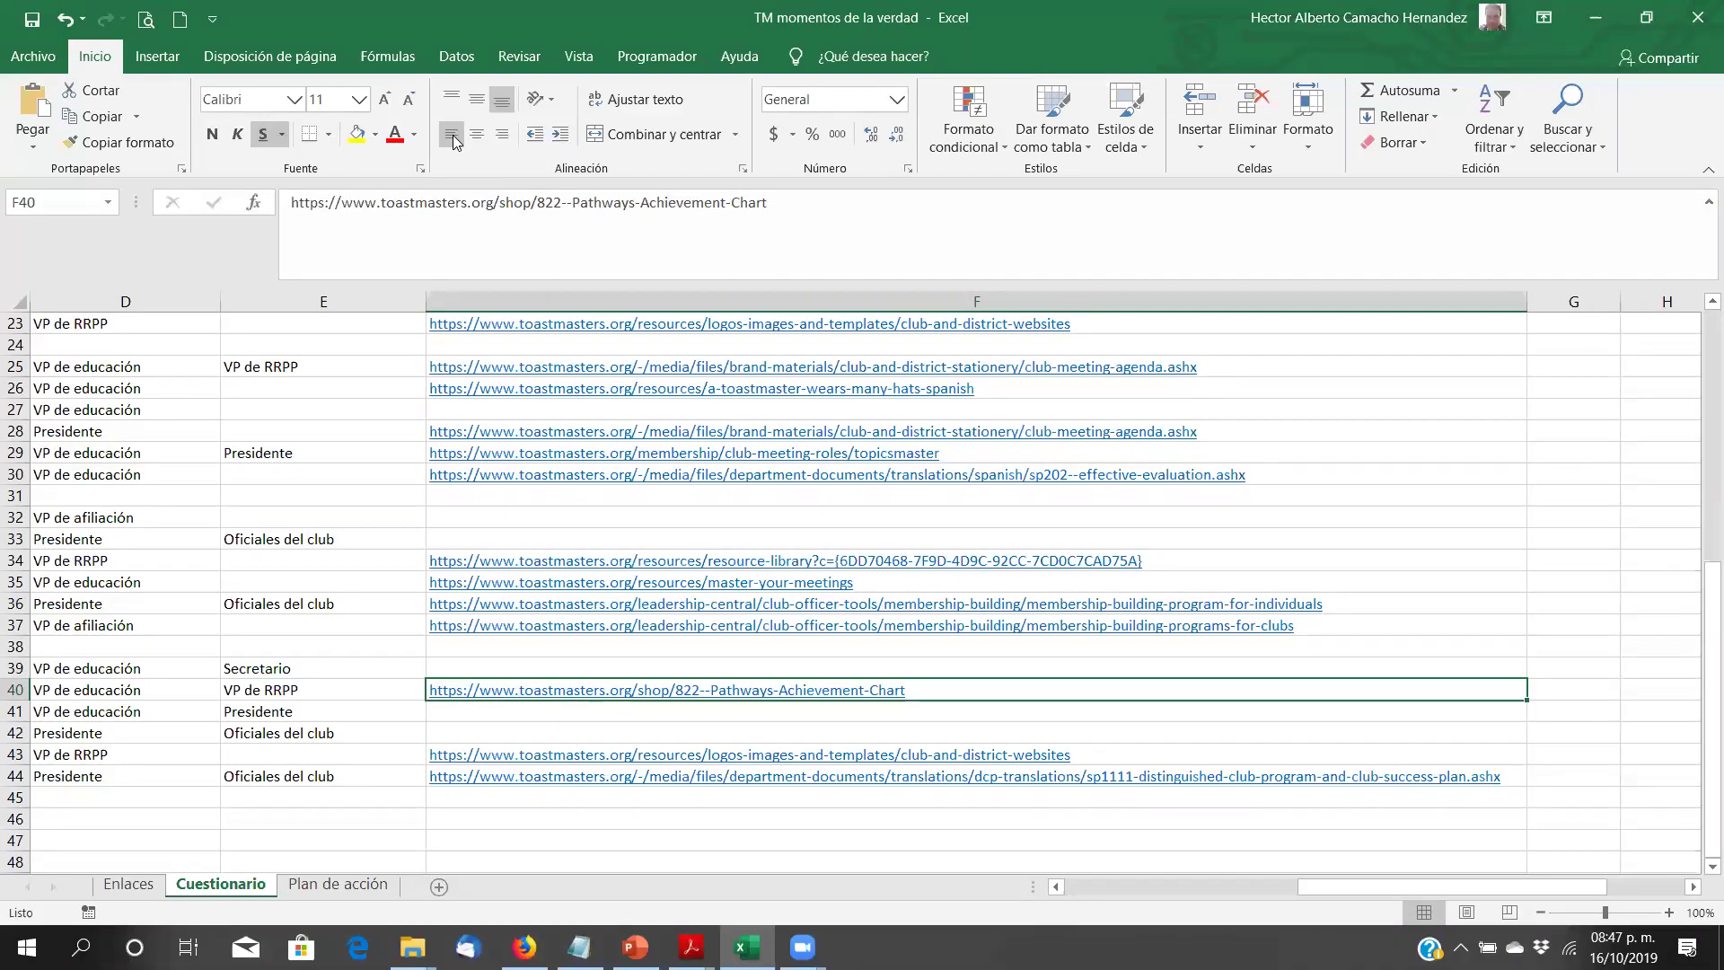
key(Down)
key(Down)
key(Down)
key(Down)
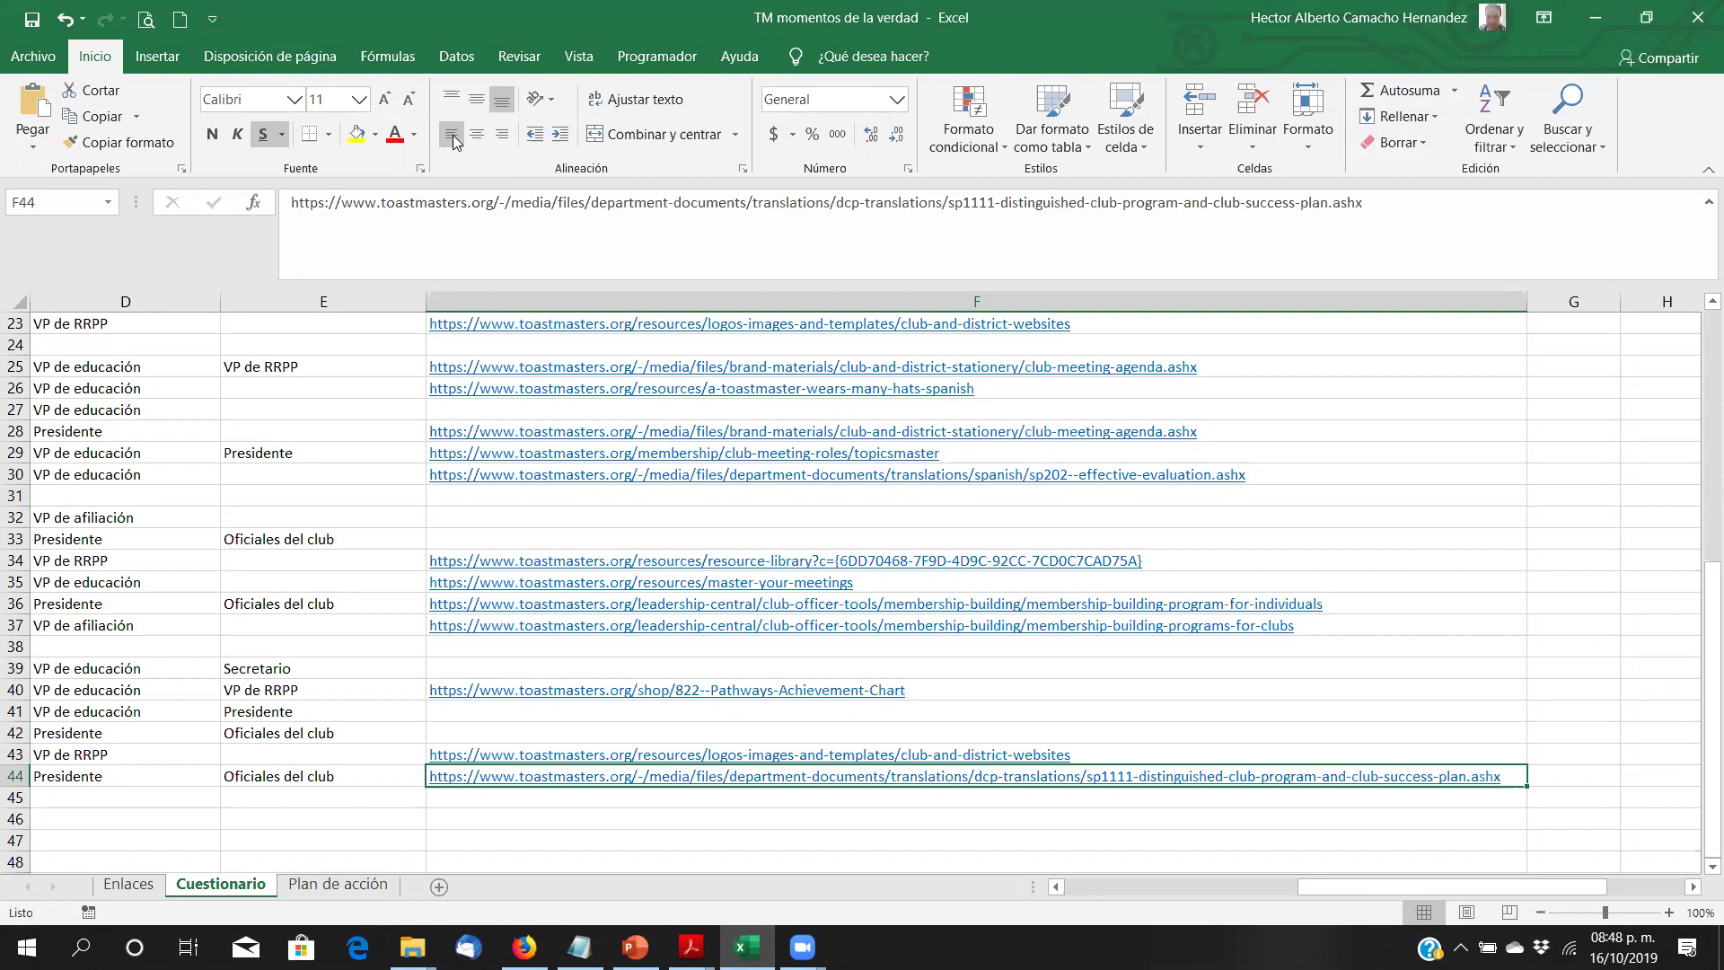
Step: Review the FUENTE DE INFORMACIÓN column upward from row 44 once more and return to cell F45 below the last link
key(Up)
key(Up)
key(Up)
key(Up)
key(Up)
key(Up)
key(Up)
key(Up)
key(Up)
key(Up)
key(Up)
key(Up)
key(Up)
key(Up)
key(Up)
key(Up)
key(Up)
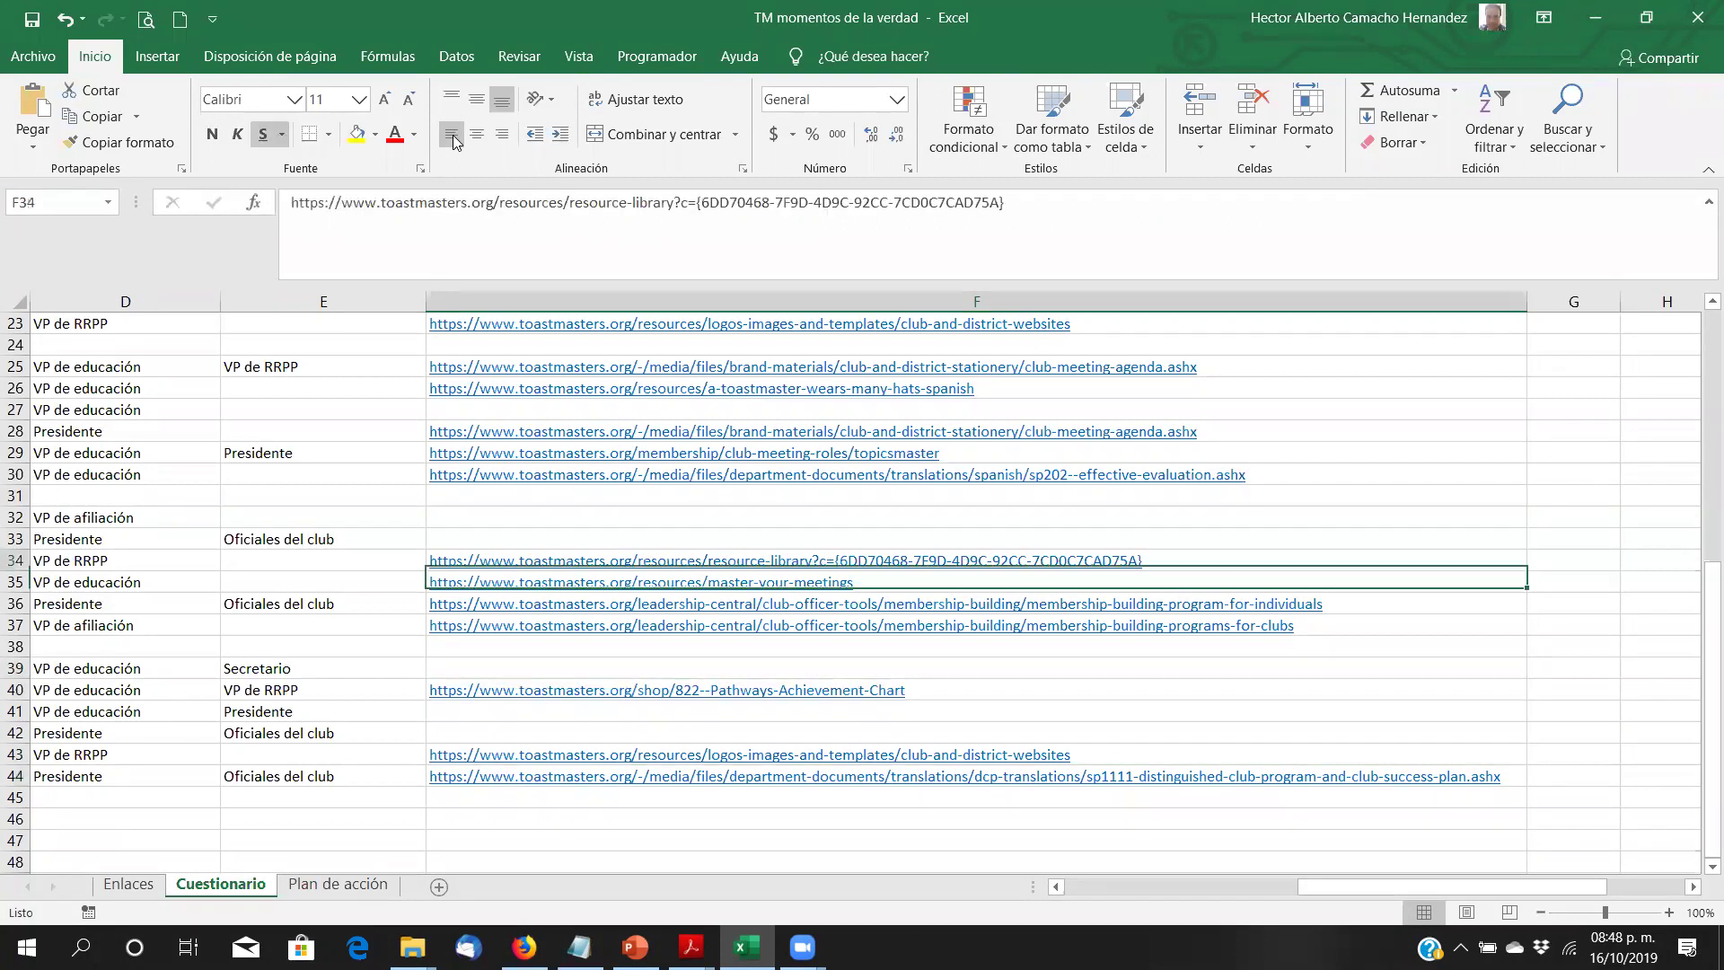
key(Up)
key(Up)
key(Up)
key(Up)
key(Up)
key(Up)
key(Up)
key(Up)
key(Up)
key(Down)
key(Down)
key(Down)
key(Down)
key(Down)
key(Down)
key(Down)
key(Down)
key(Down)
key(Down)
key(Down)
key(Down)
key(Down)
key(Down)
key(Down)
key(Down)
key(Down)
key(Down)
key(Down)
key(Down)
key(Up)
key(Up)
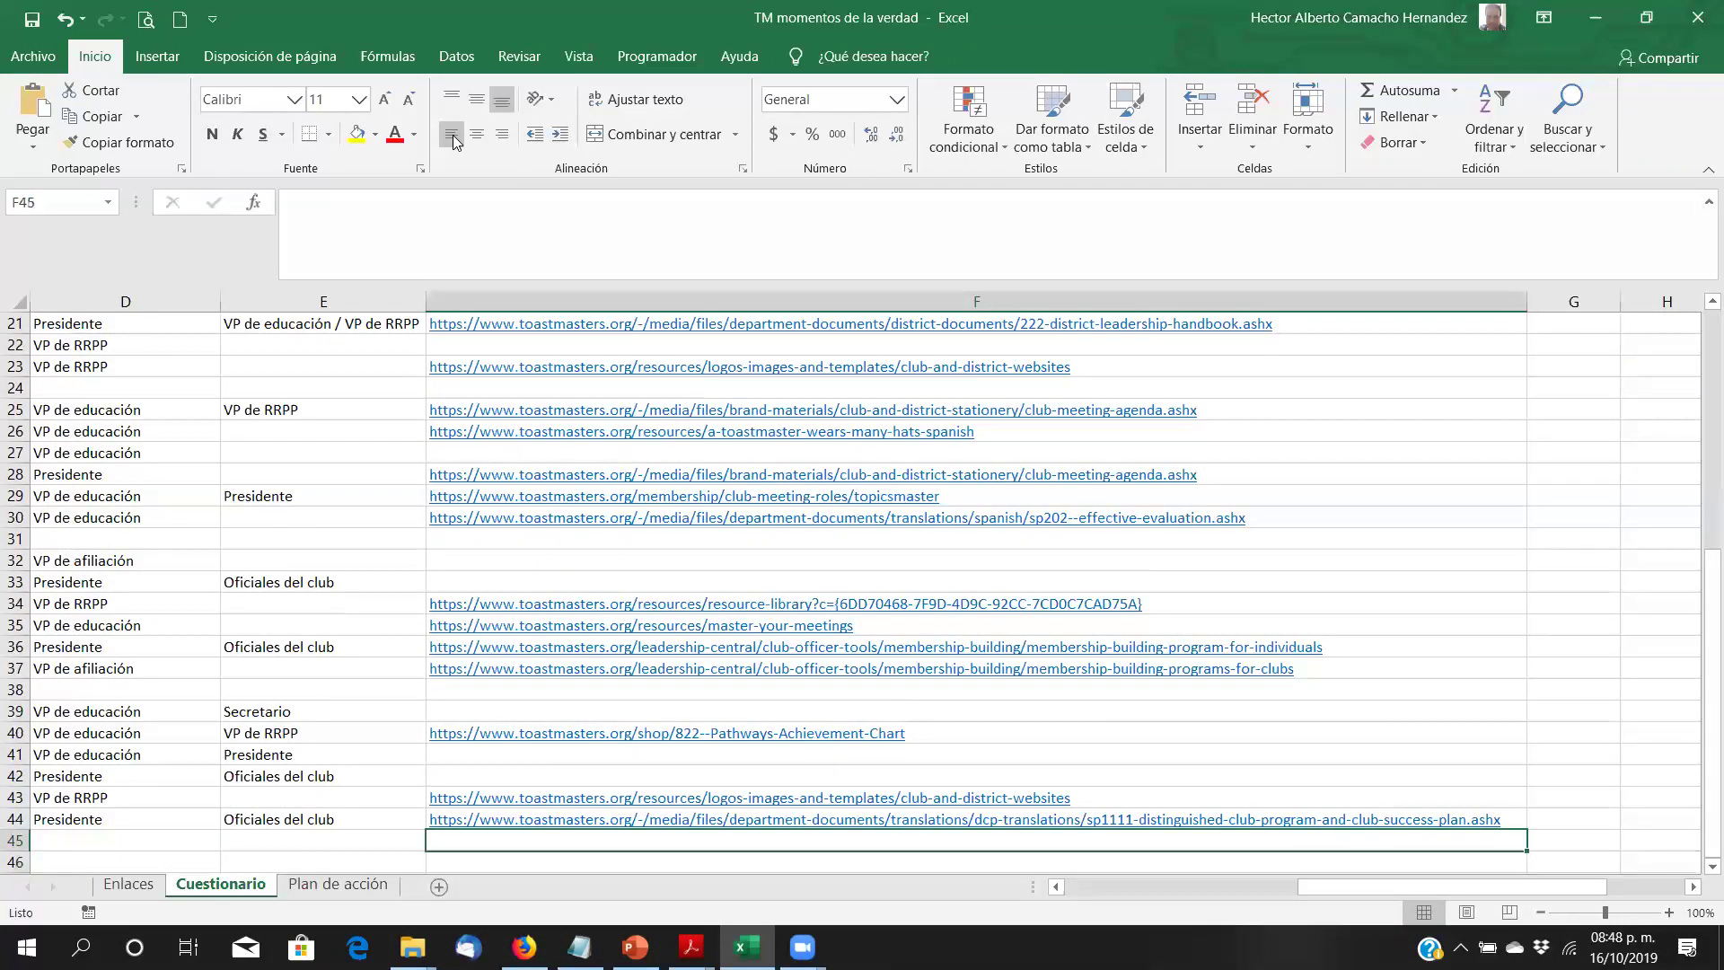
Step: Review the FUENTE DE INFORMACIÓN links upward from row 45 to the section heading in row 31
key(Up)
key(Up)
key(Up)
key(Up)
key(Up)
key(Up)
key(Up)
key(Up)
key(Up)
key(Up)
key(Up)
key(Up)
key(Up)
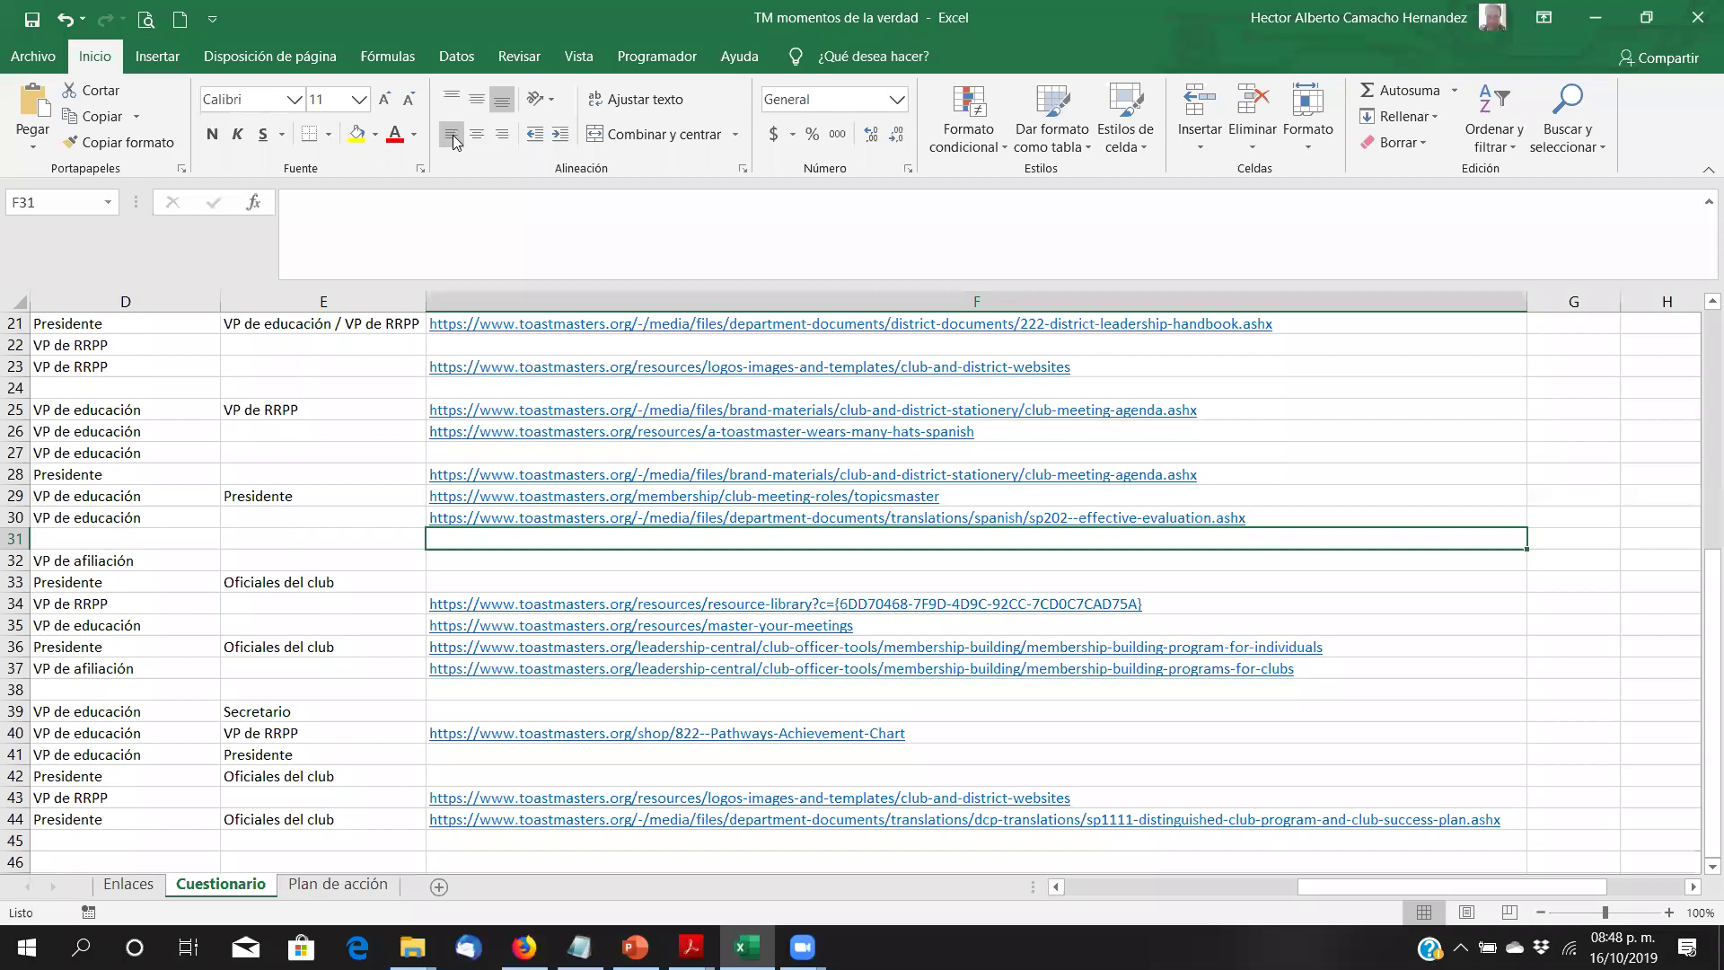
Step: Examine the responsible officers of the FORTALEZA DE LA AFILIACIÓN questions, from D32 down to D39 in the recognition section
key(Down)
key(Left)
key(Left)
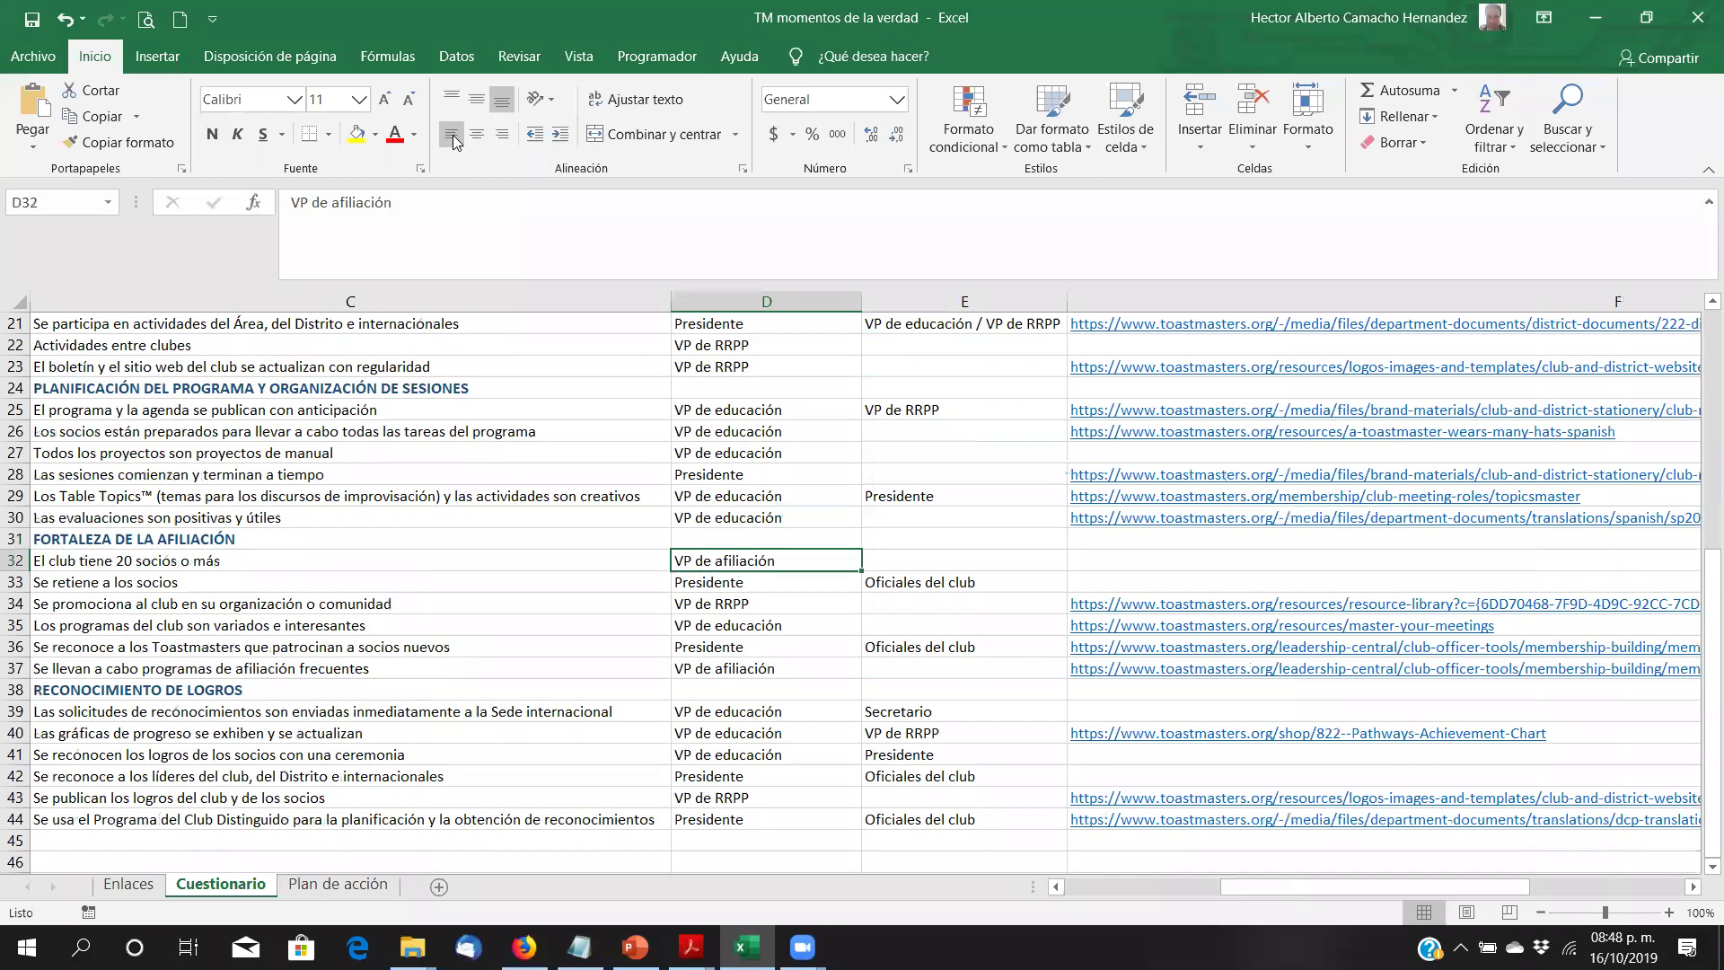
key(Down)
key(Down)
key(Down)
key(Down)
key(Down)
key(Down)
key(Down)
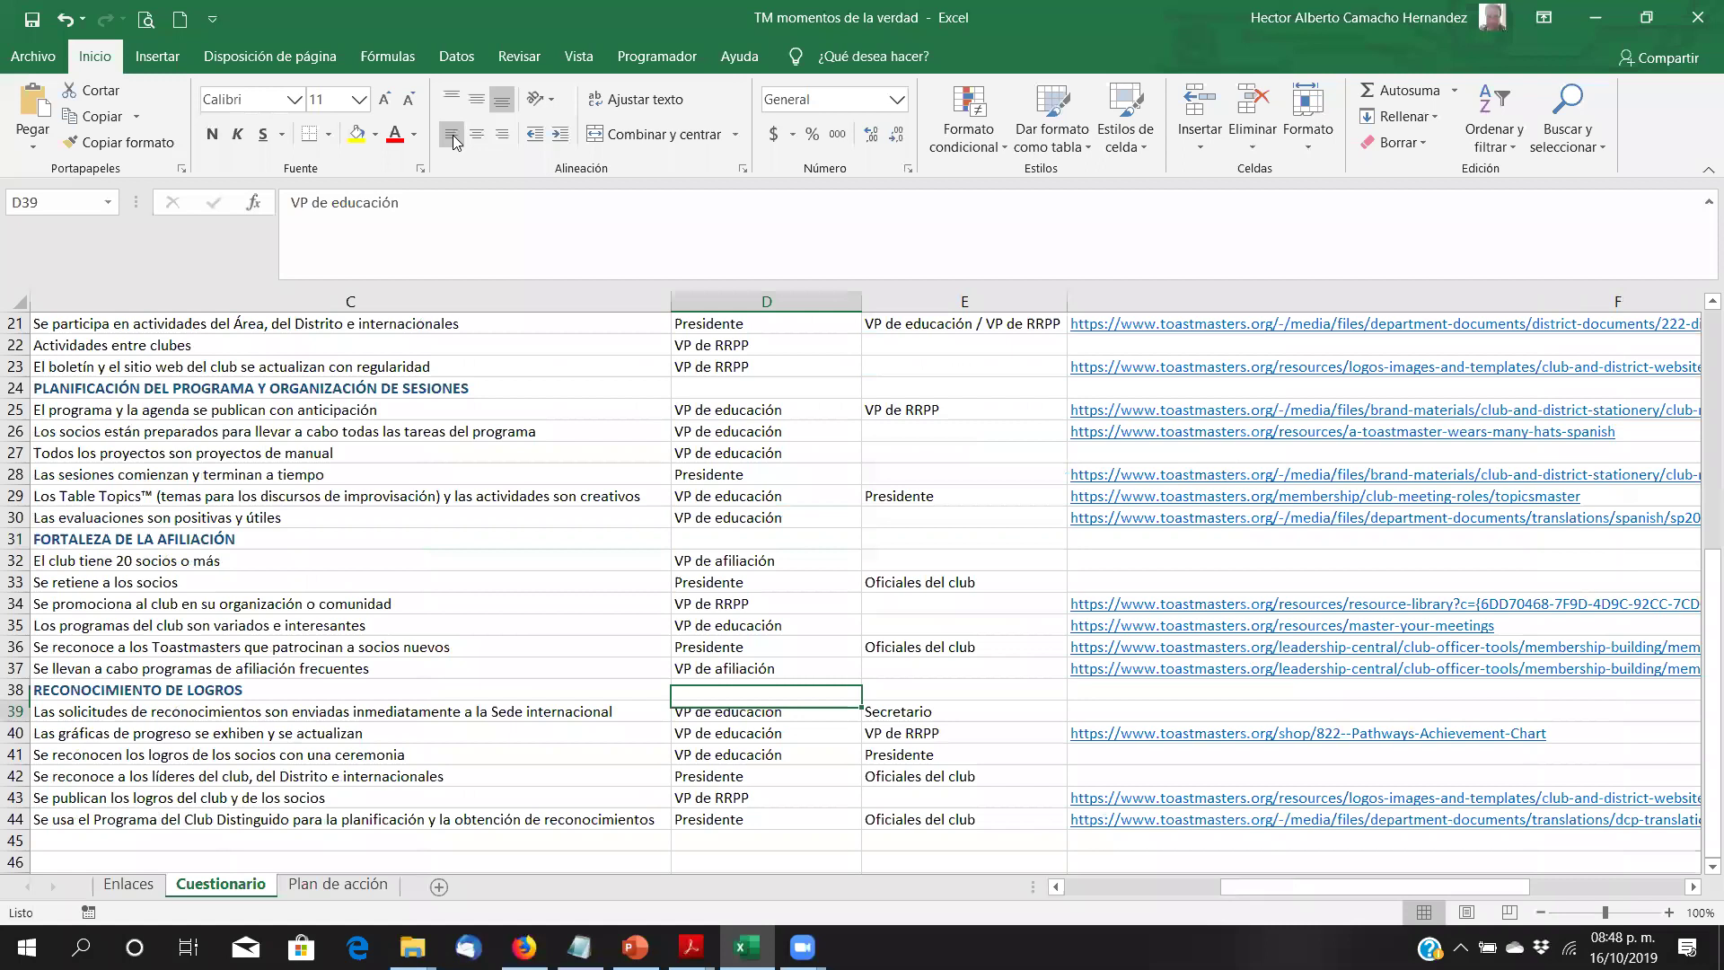
Step: Review the questionnaire again from the OFICIAL SOPORTE heading down the FUENTE DE INFORMACIÓN column to the link in F44
key(ctrl+z)
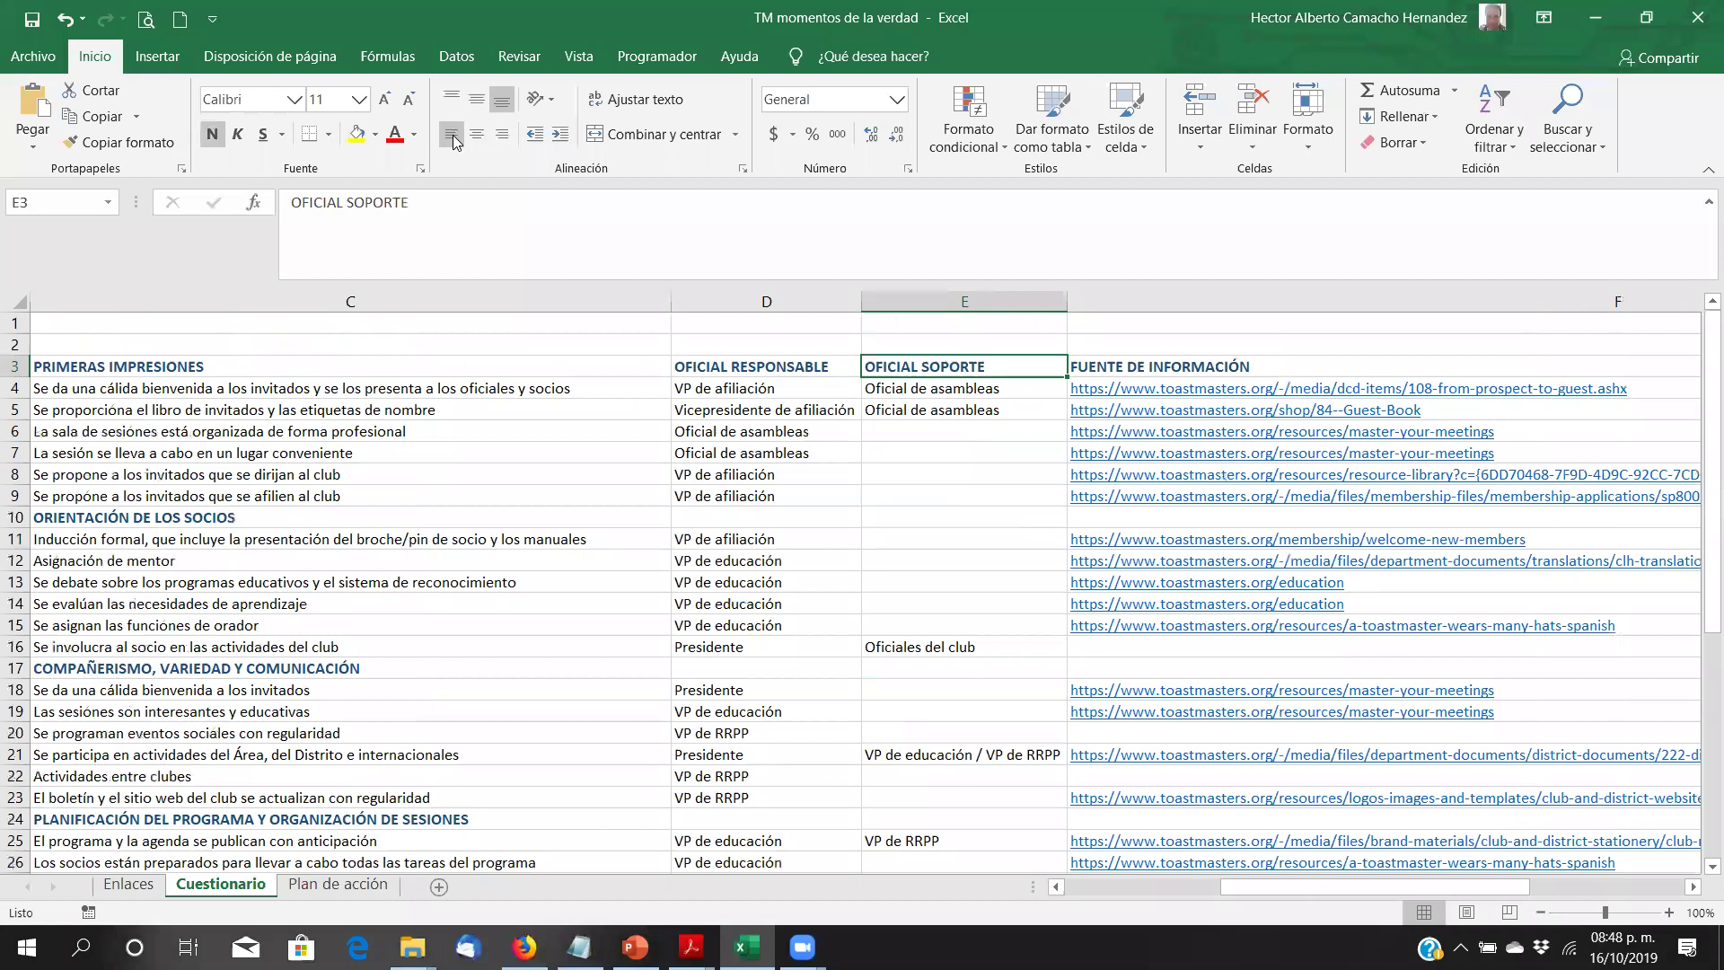
key(ctrl+z)
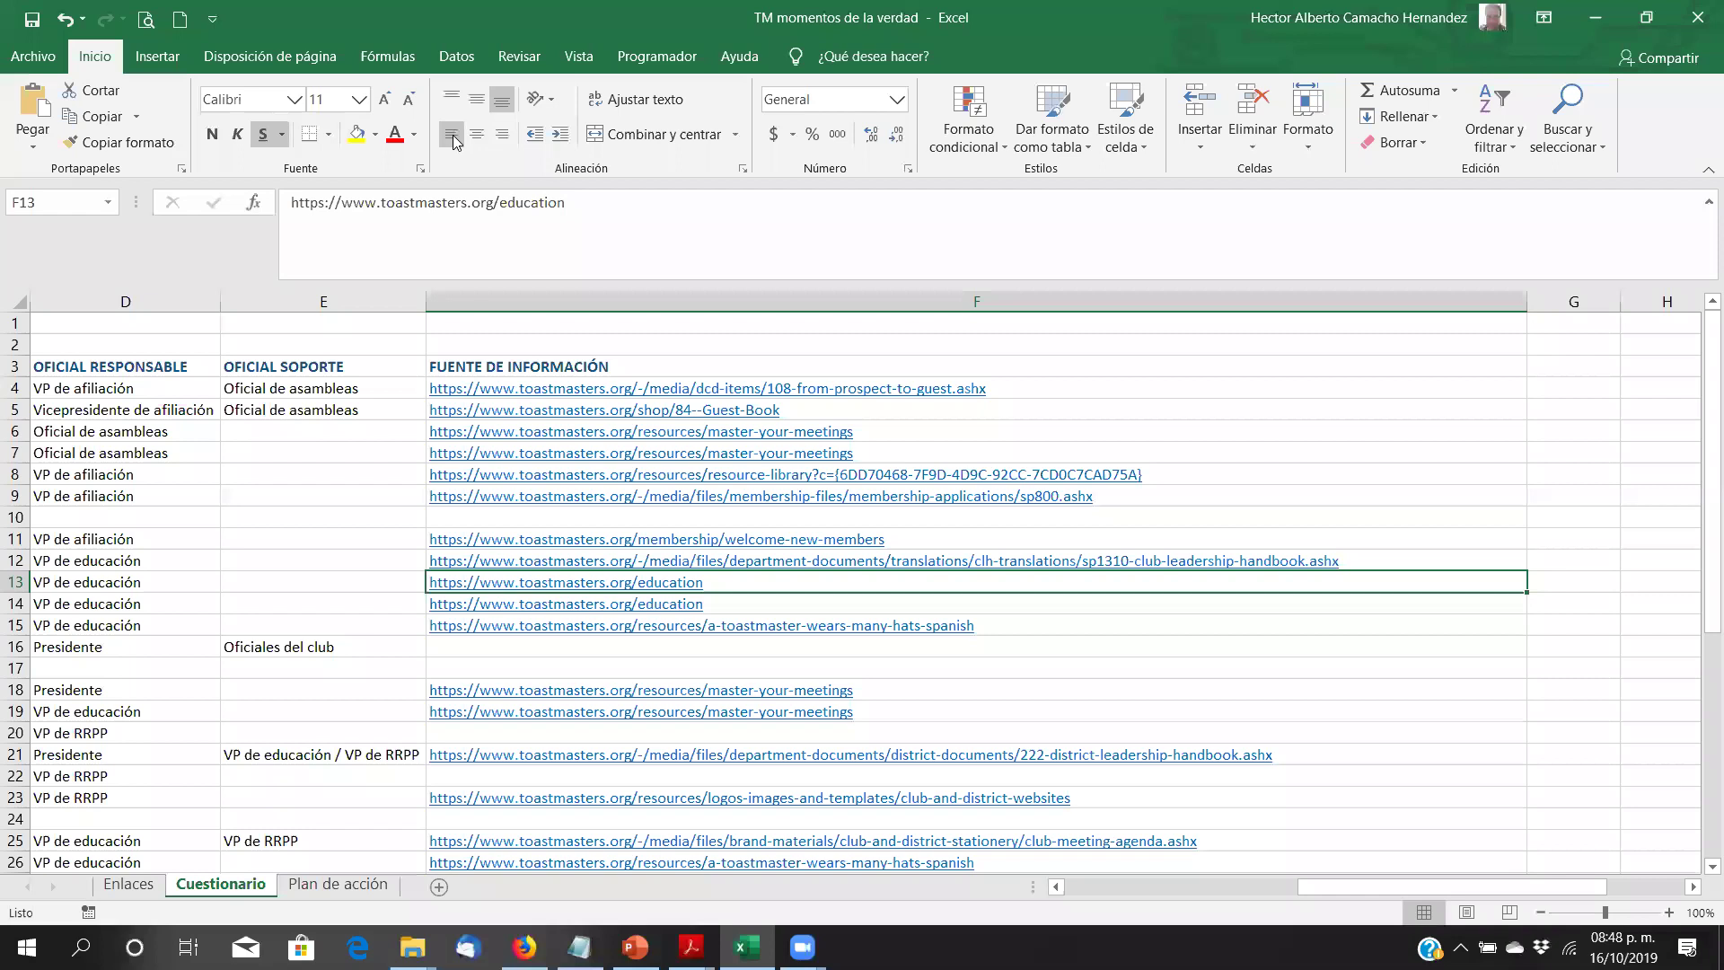
key(ctrl+z)
key(ctrl+z)
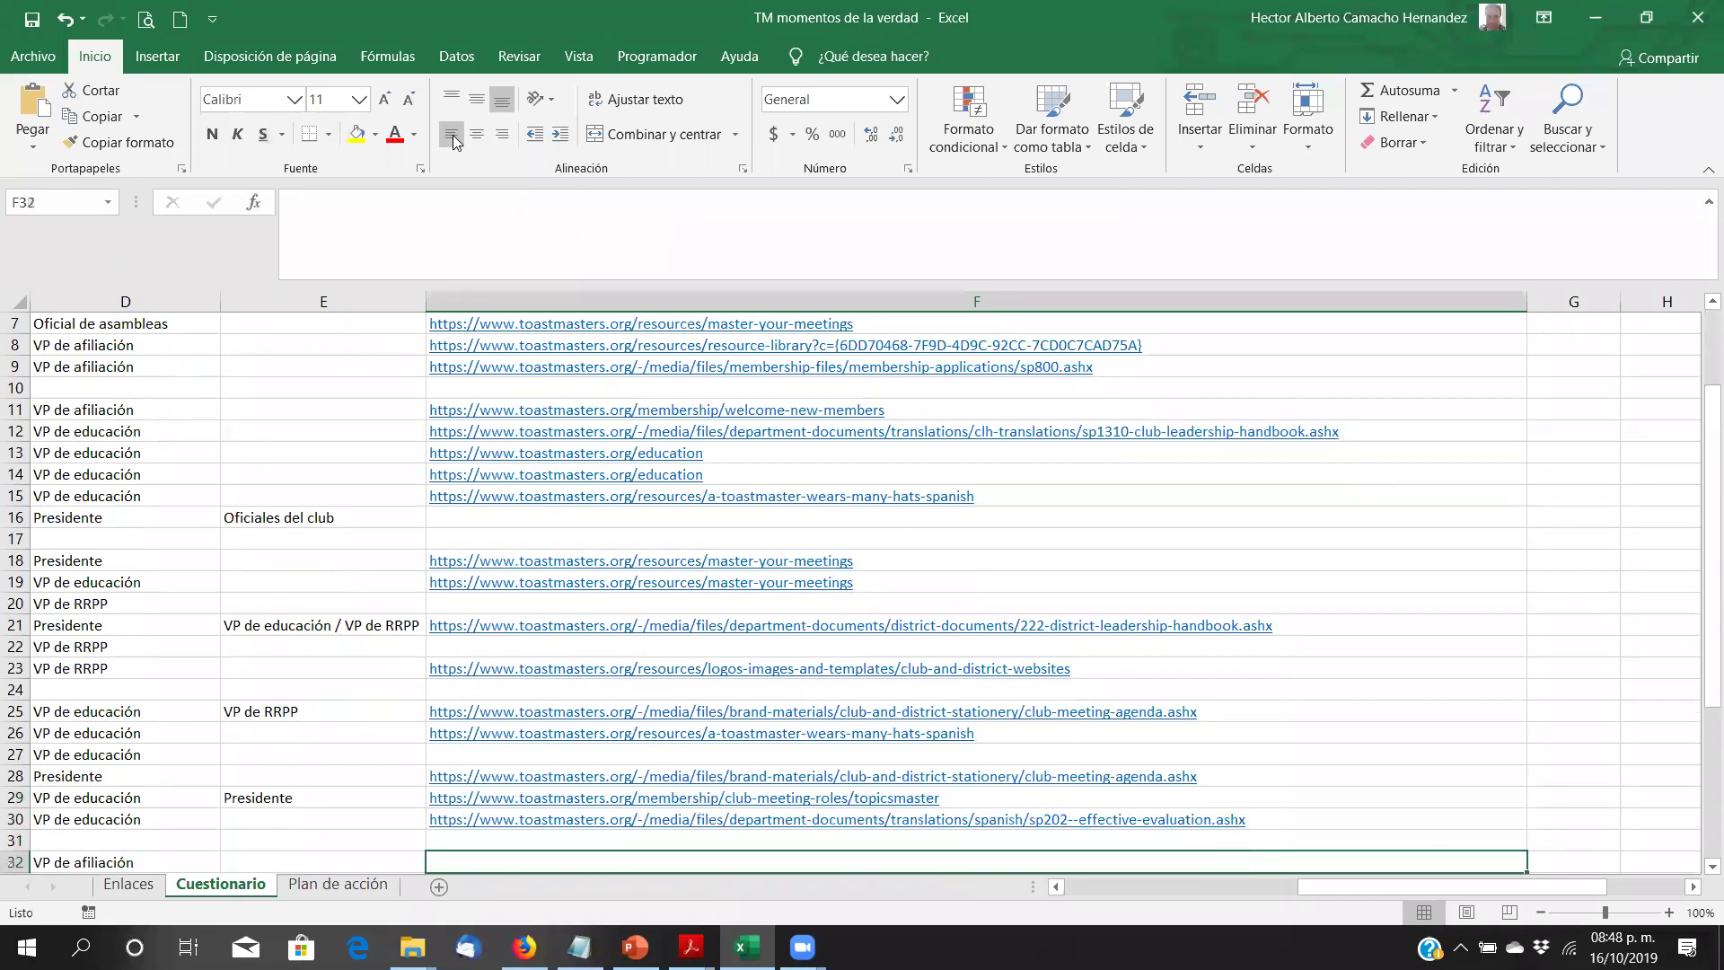
key(ctrl+z)
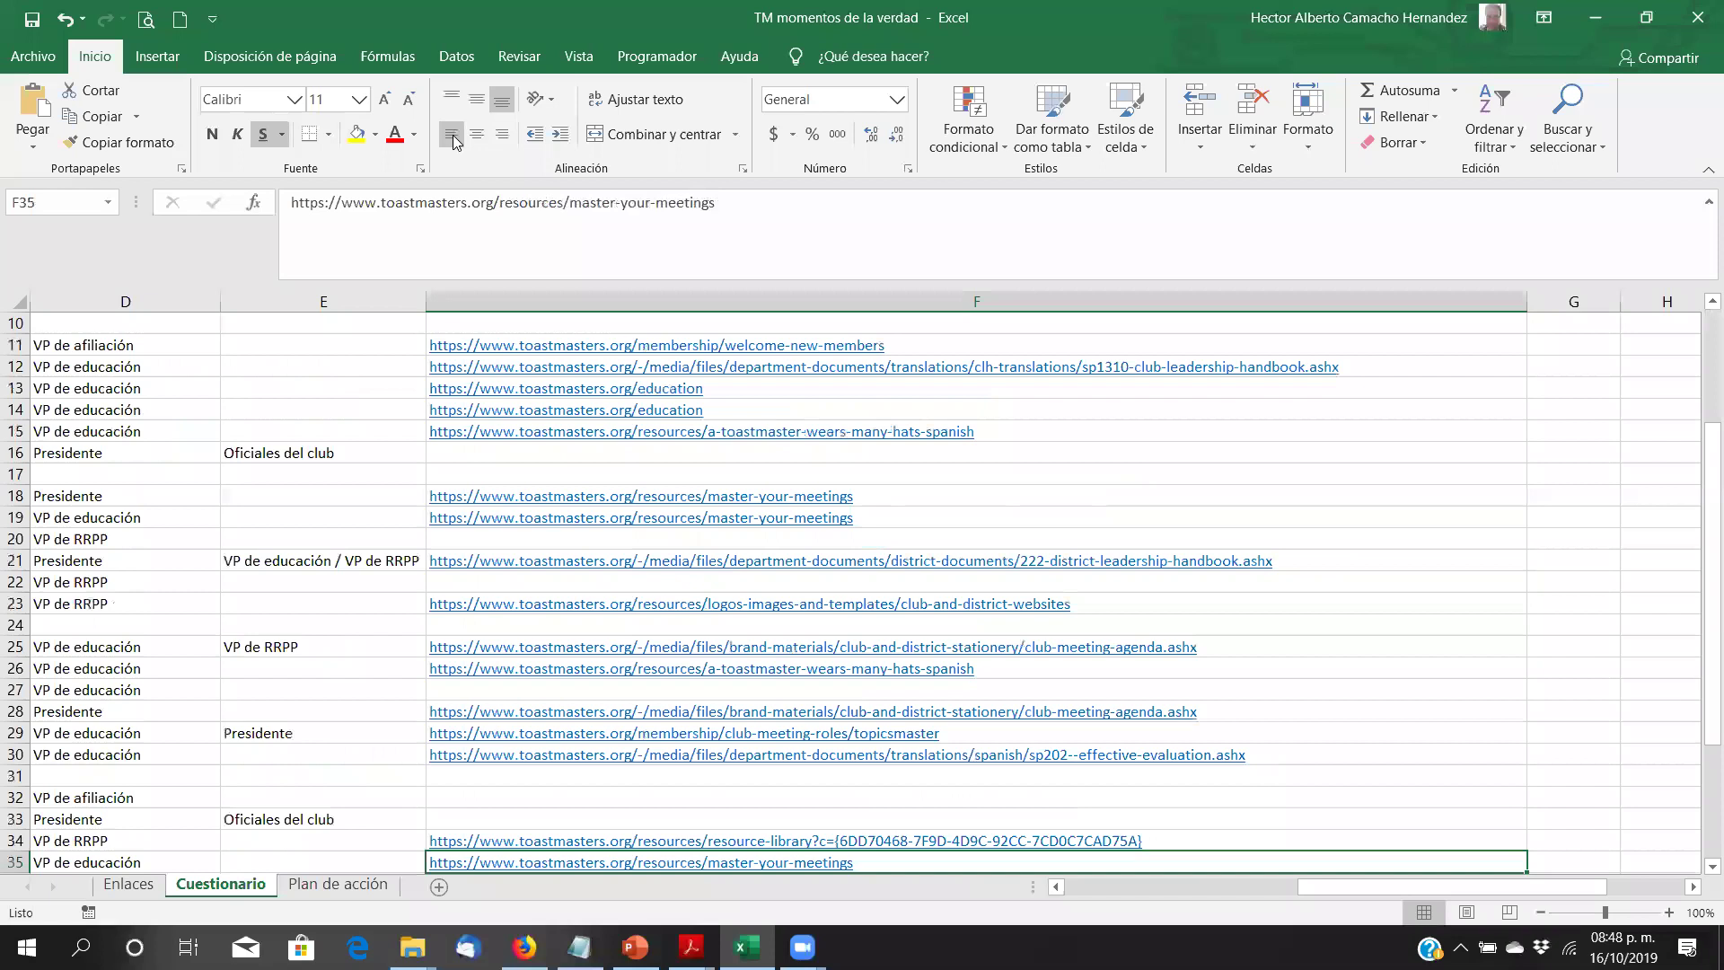
key(ctrl+z)
key(ctrl+z)
key(ctrl+z)
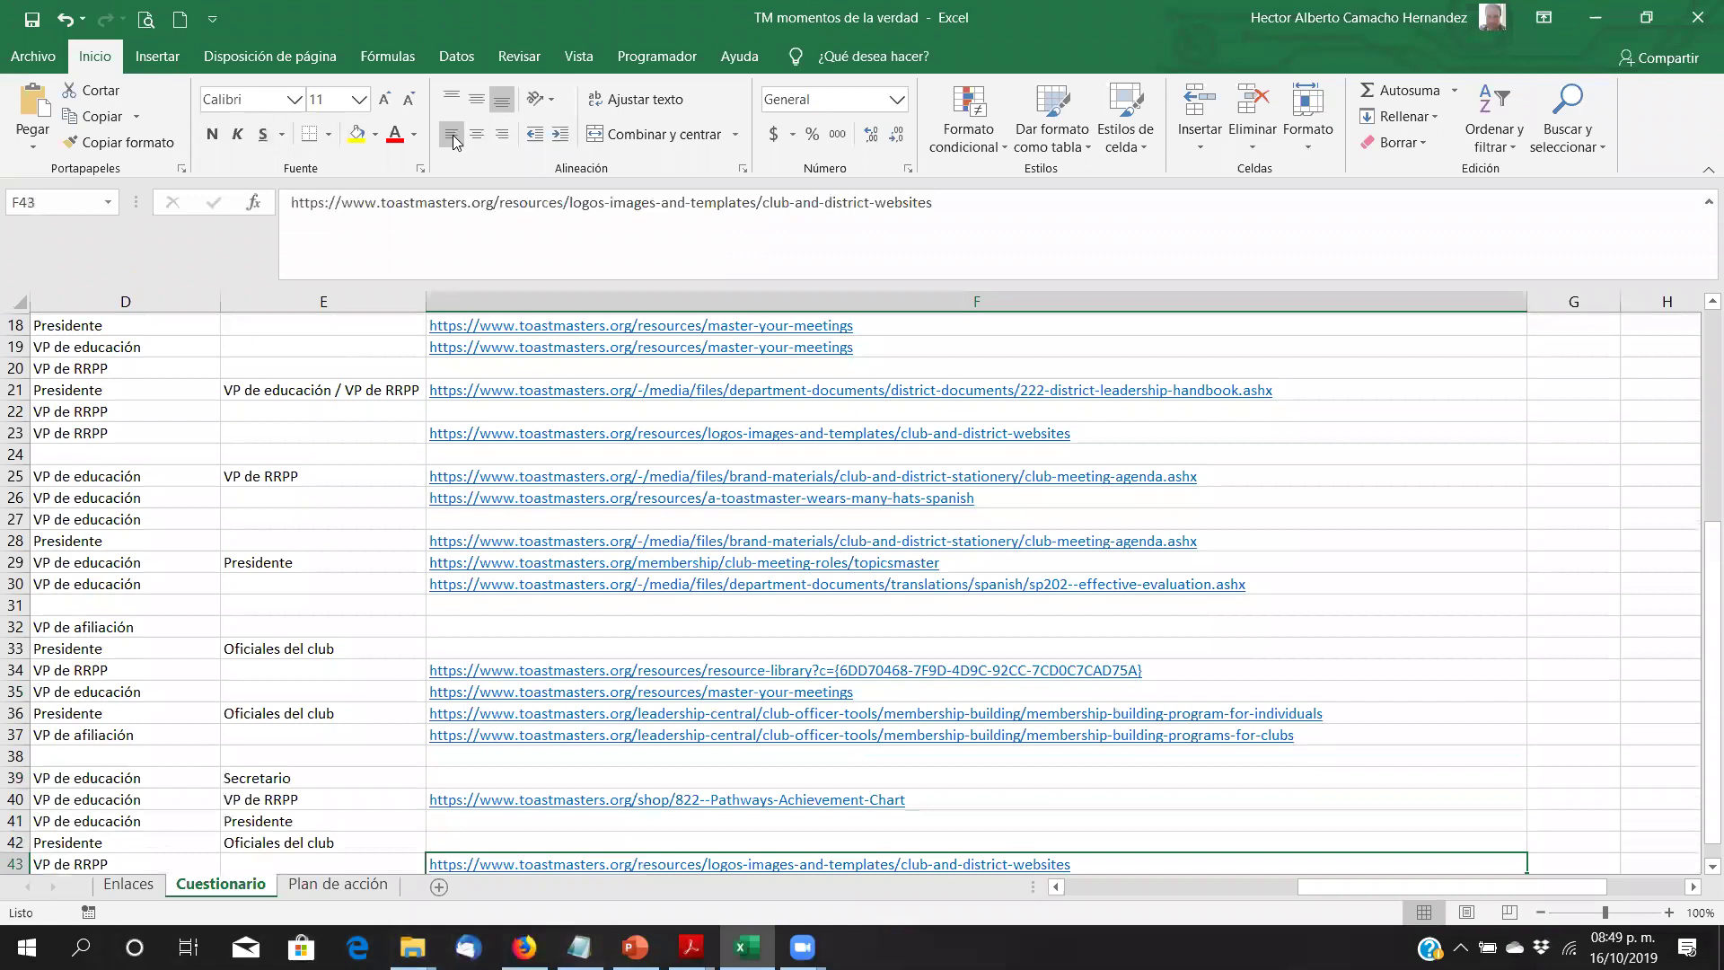
key(ctrl+z)
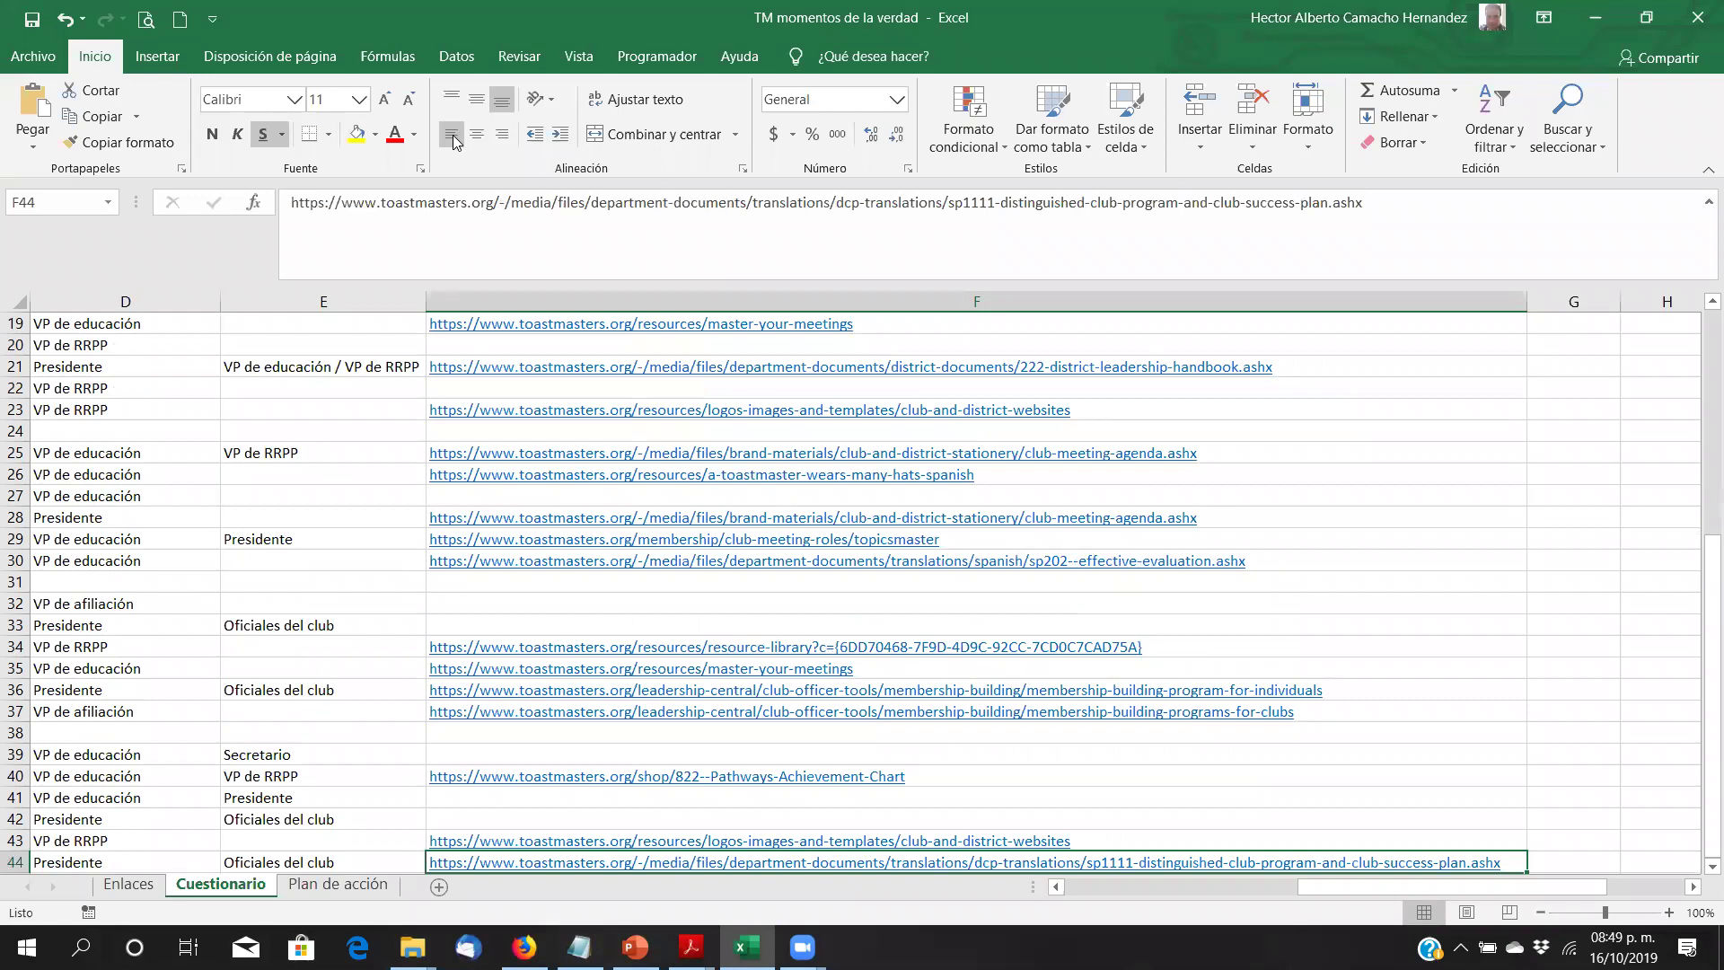
Step: Return to the beginning of the questionnaire and select the score of question 2 in B5
key(Left)
key(Left)
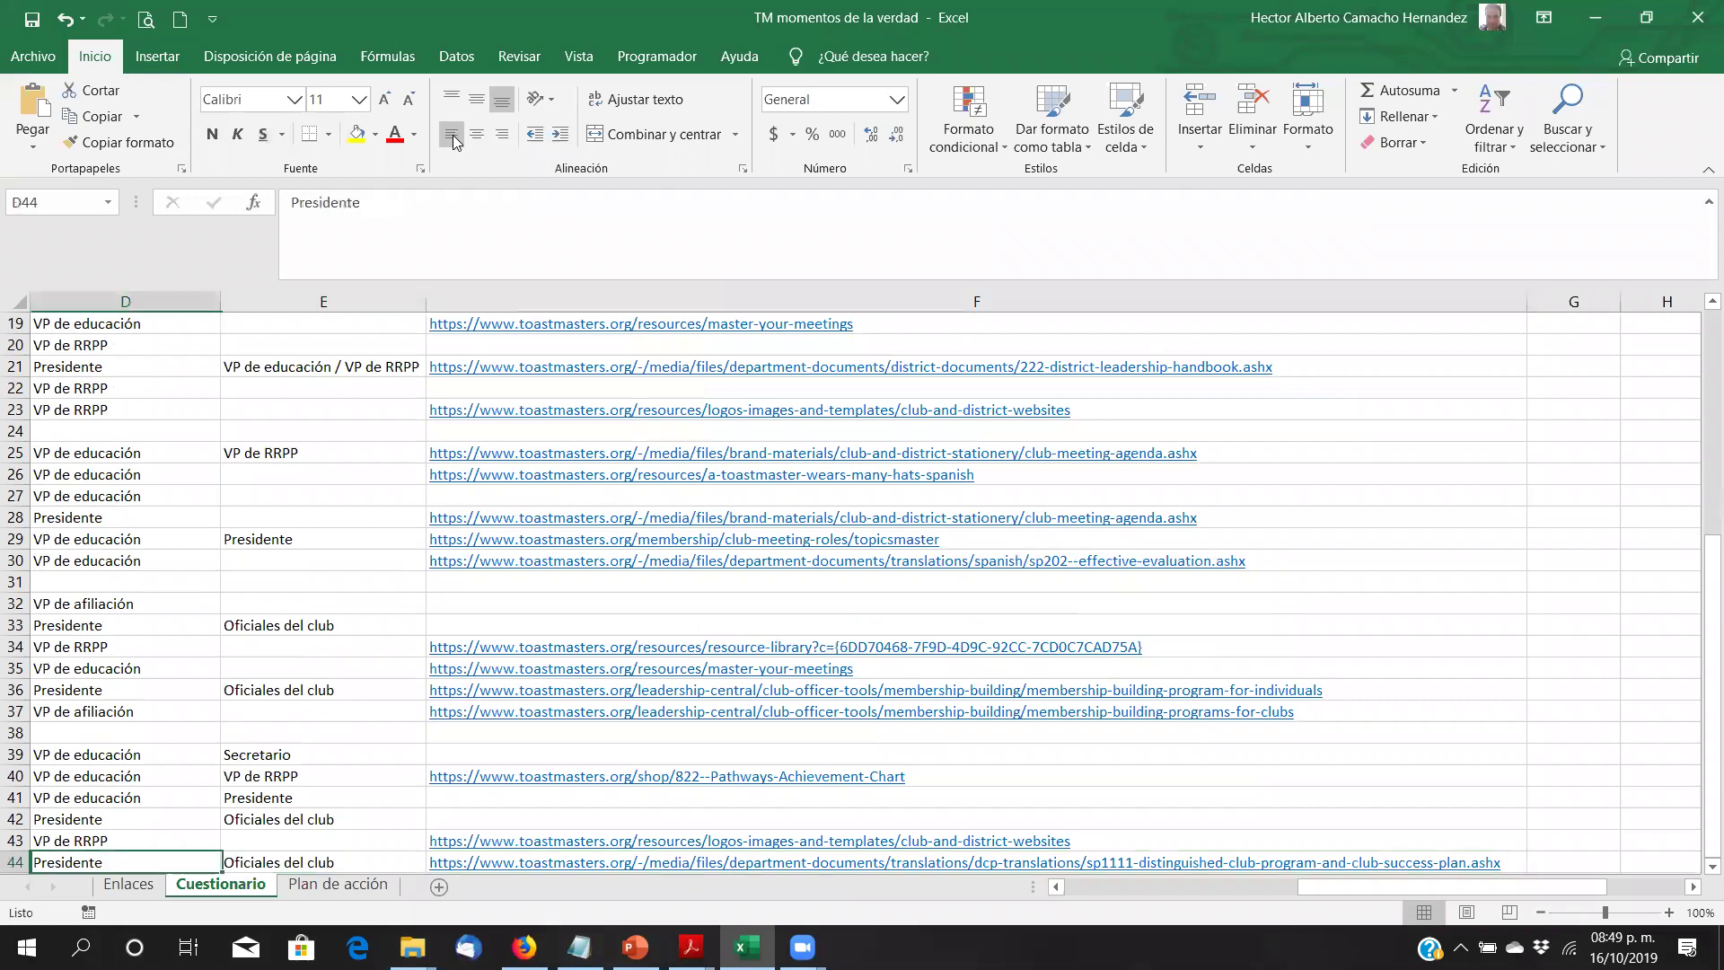
key(Left)
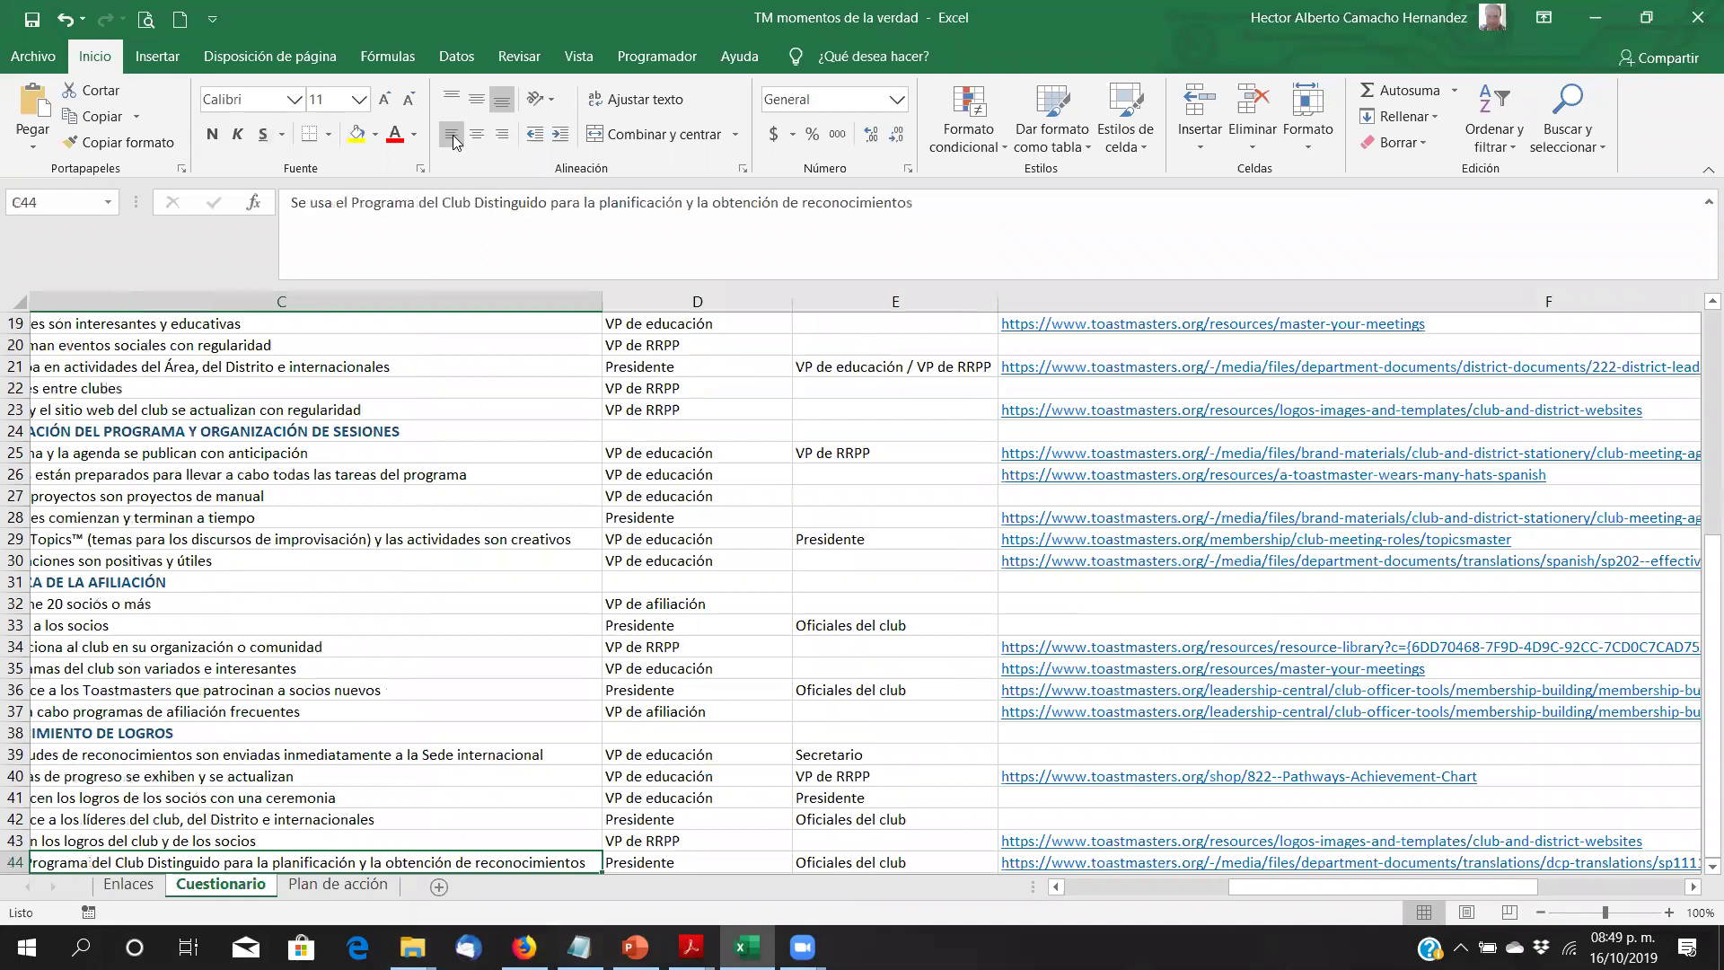
key(ctrl+Home)
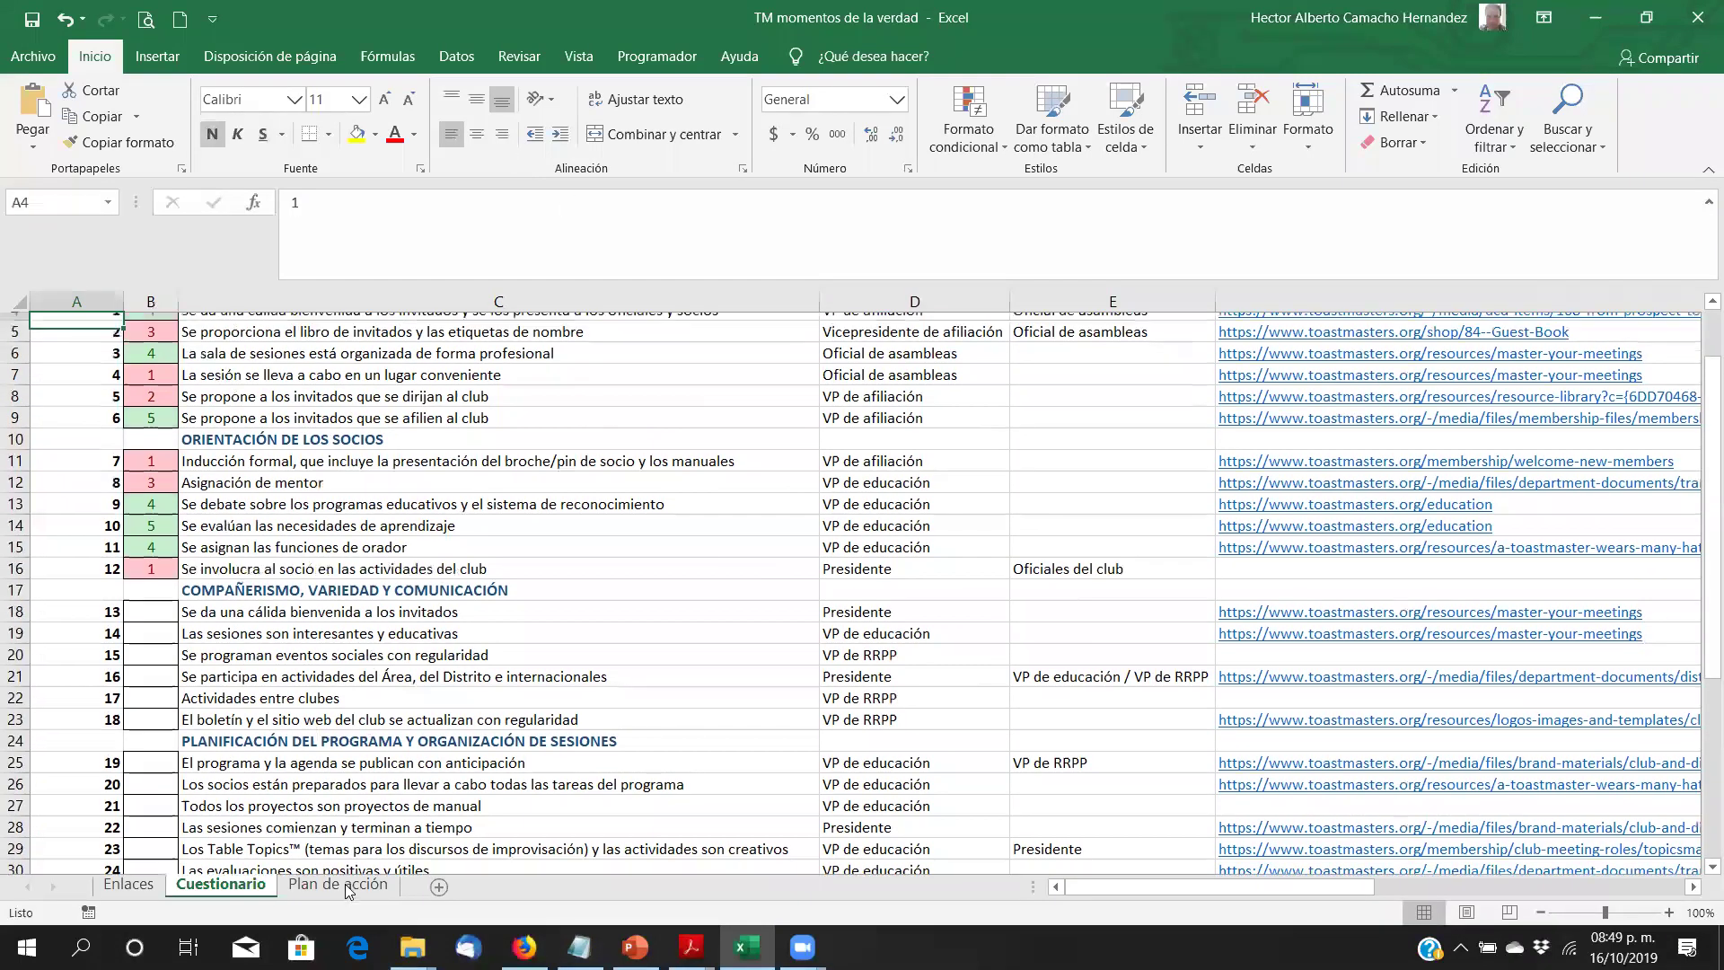
key(Down)
key(Right)
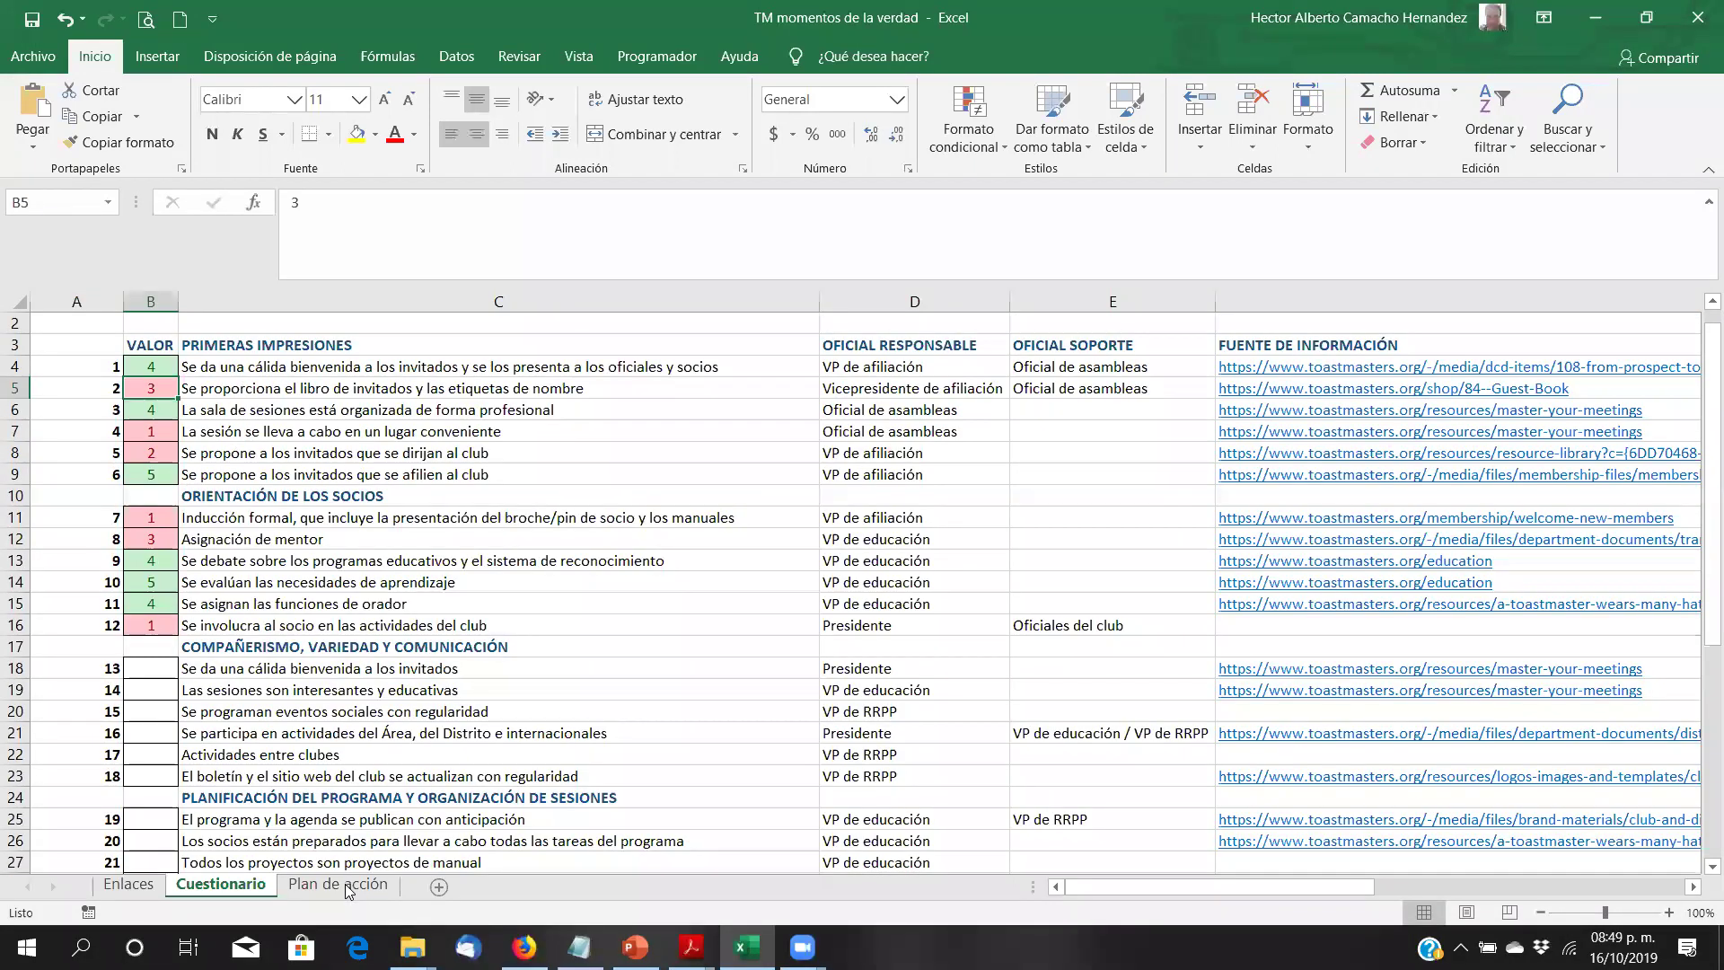
Step: Open the Plan de acción sheet and go through its header fields from Presidente del club to Documentos de soporte
click(349, 885)
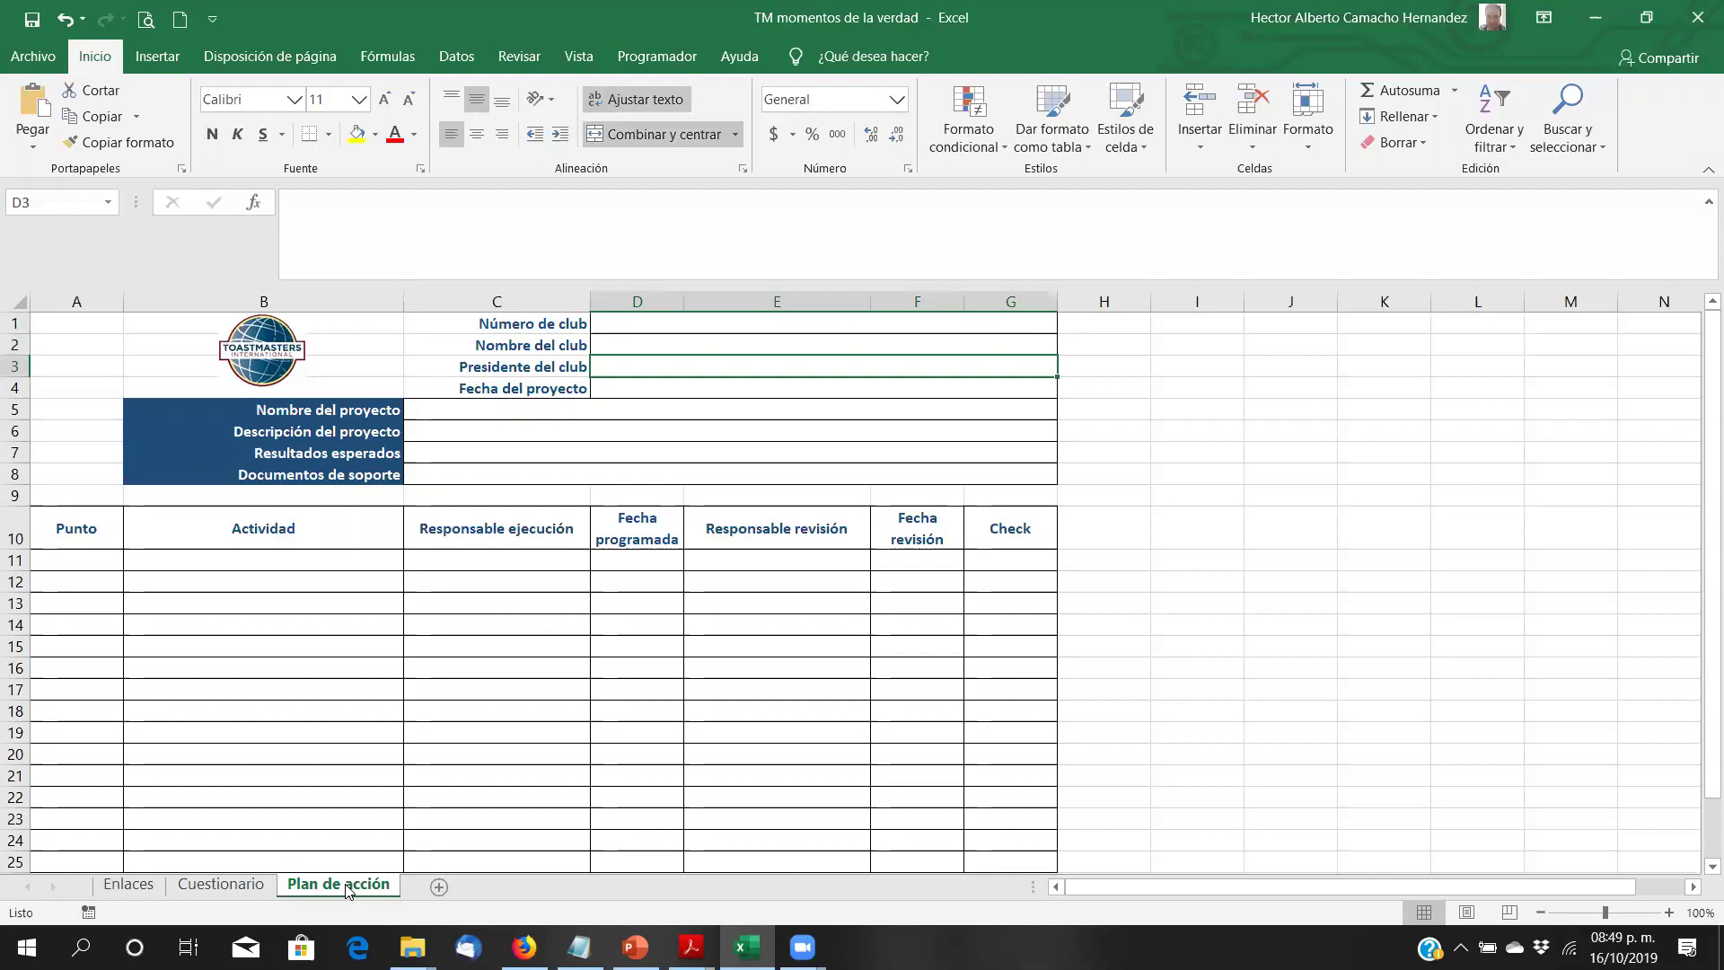
key(Down)
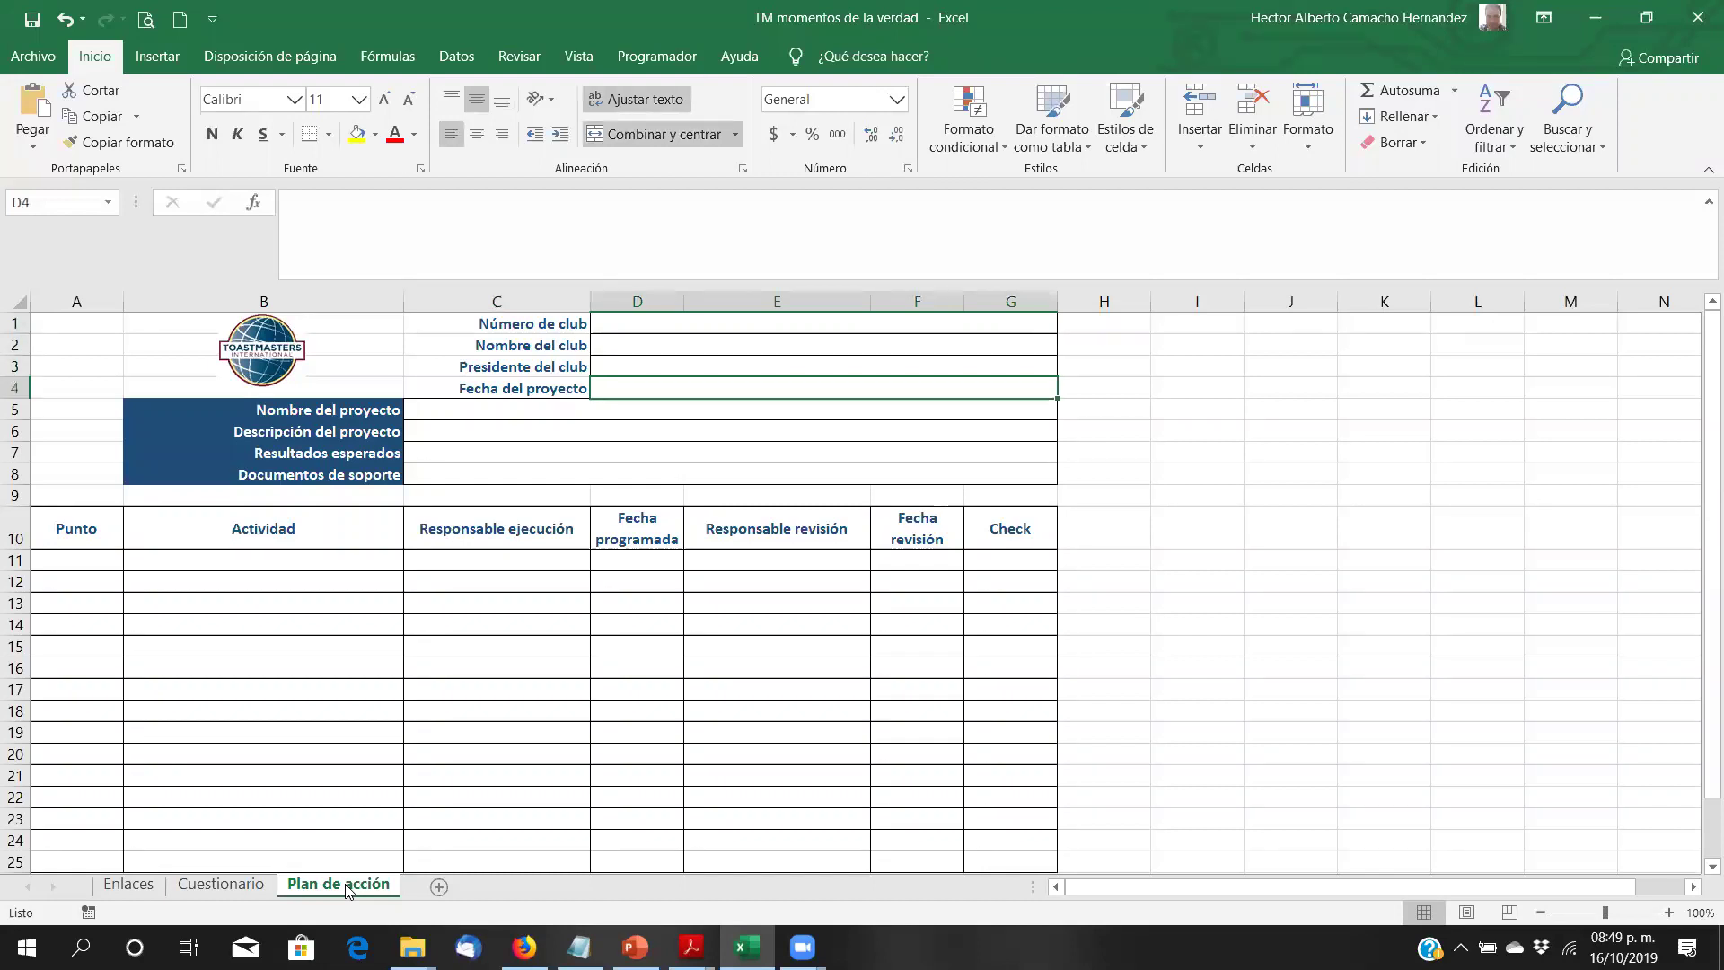
key(Down)
key(Down)
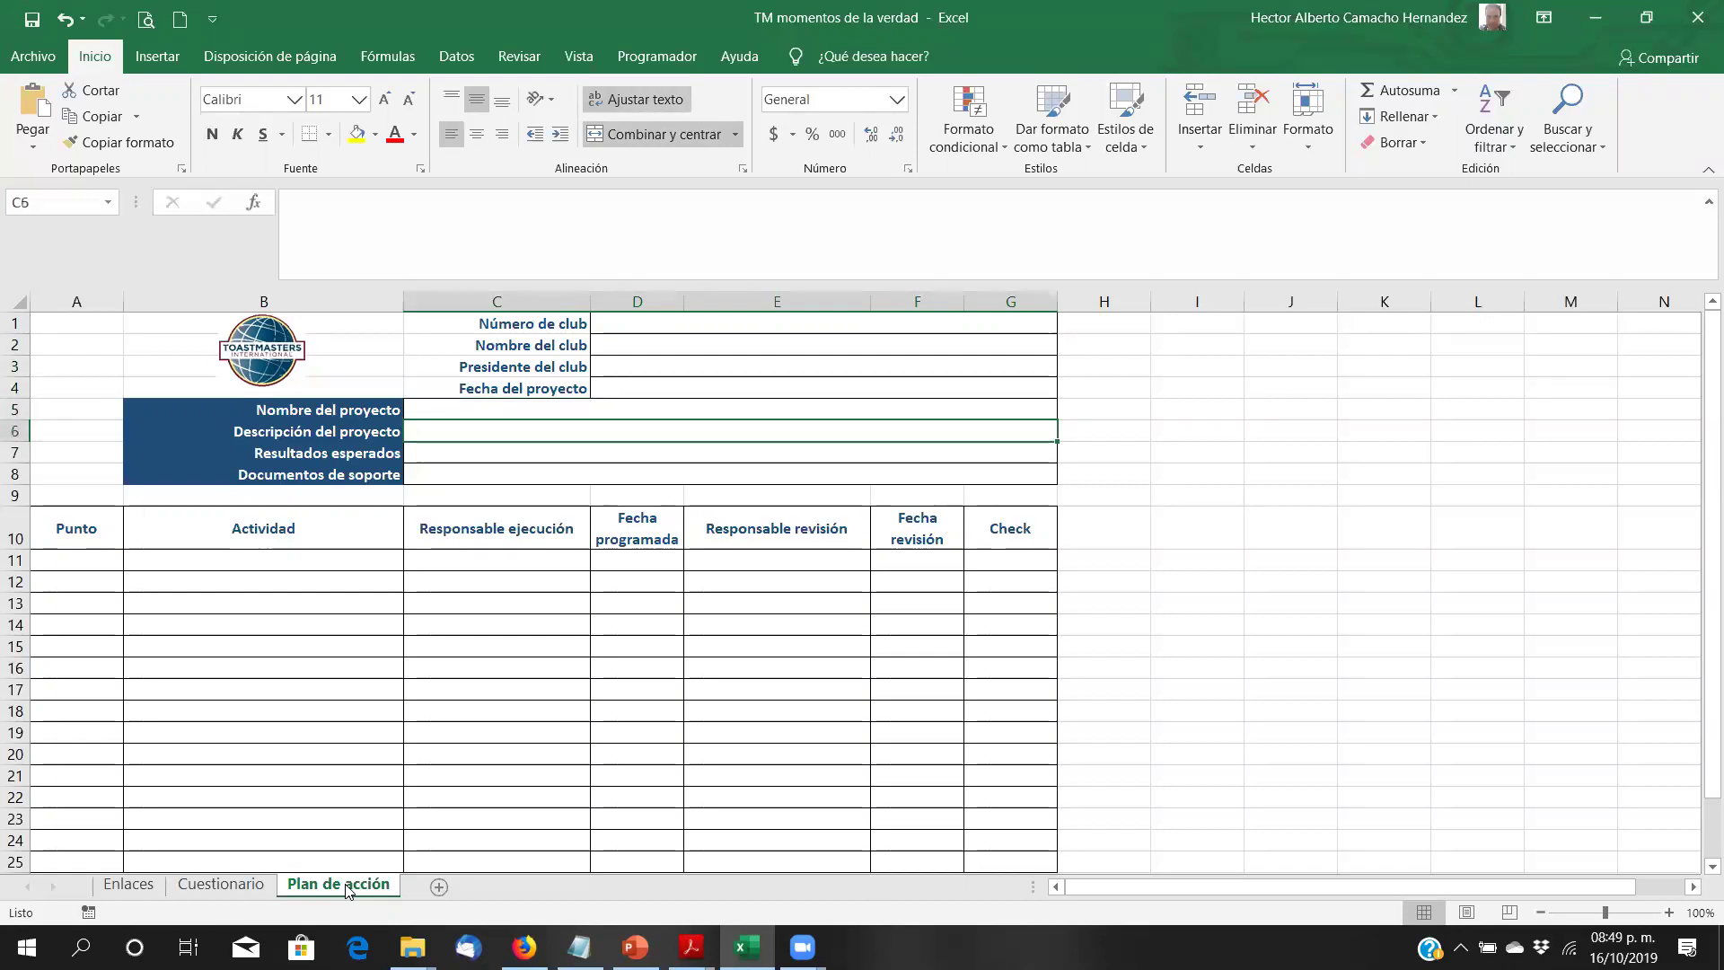
key(Down)
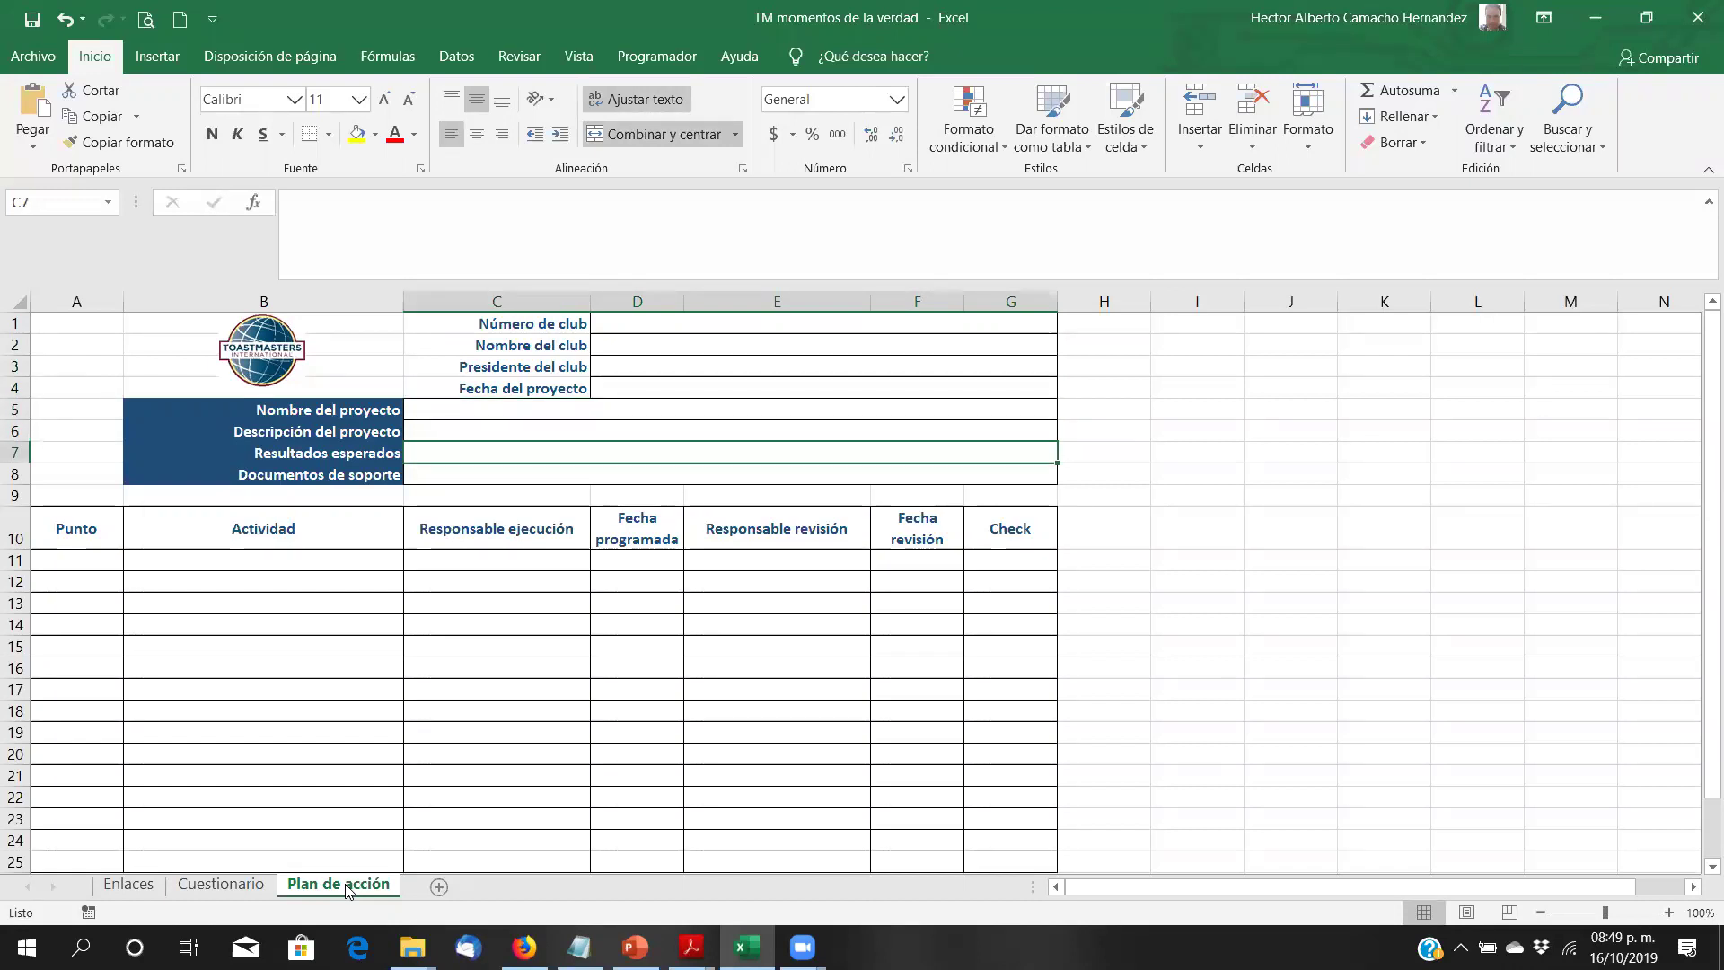
key(Down)
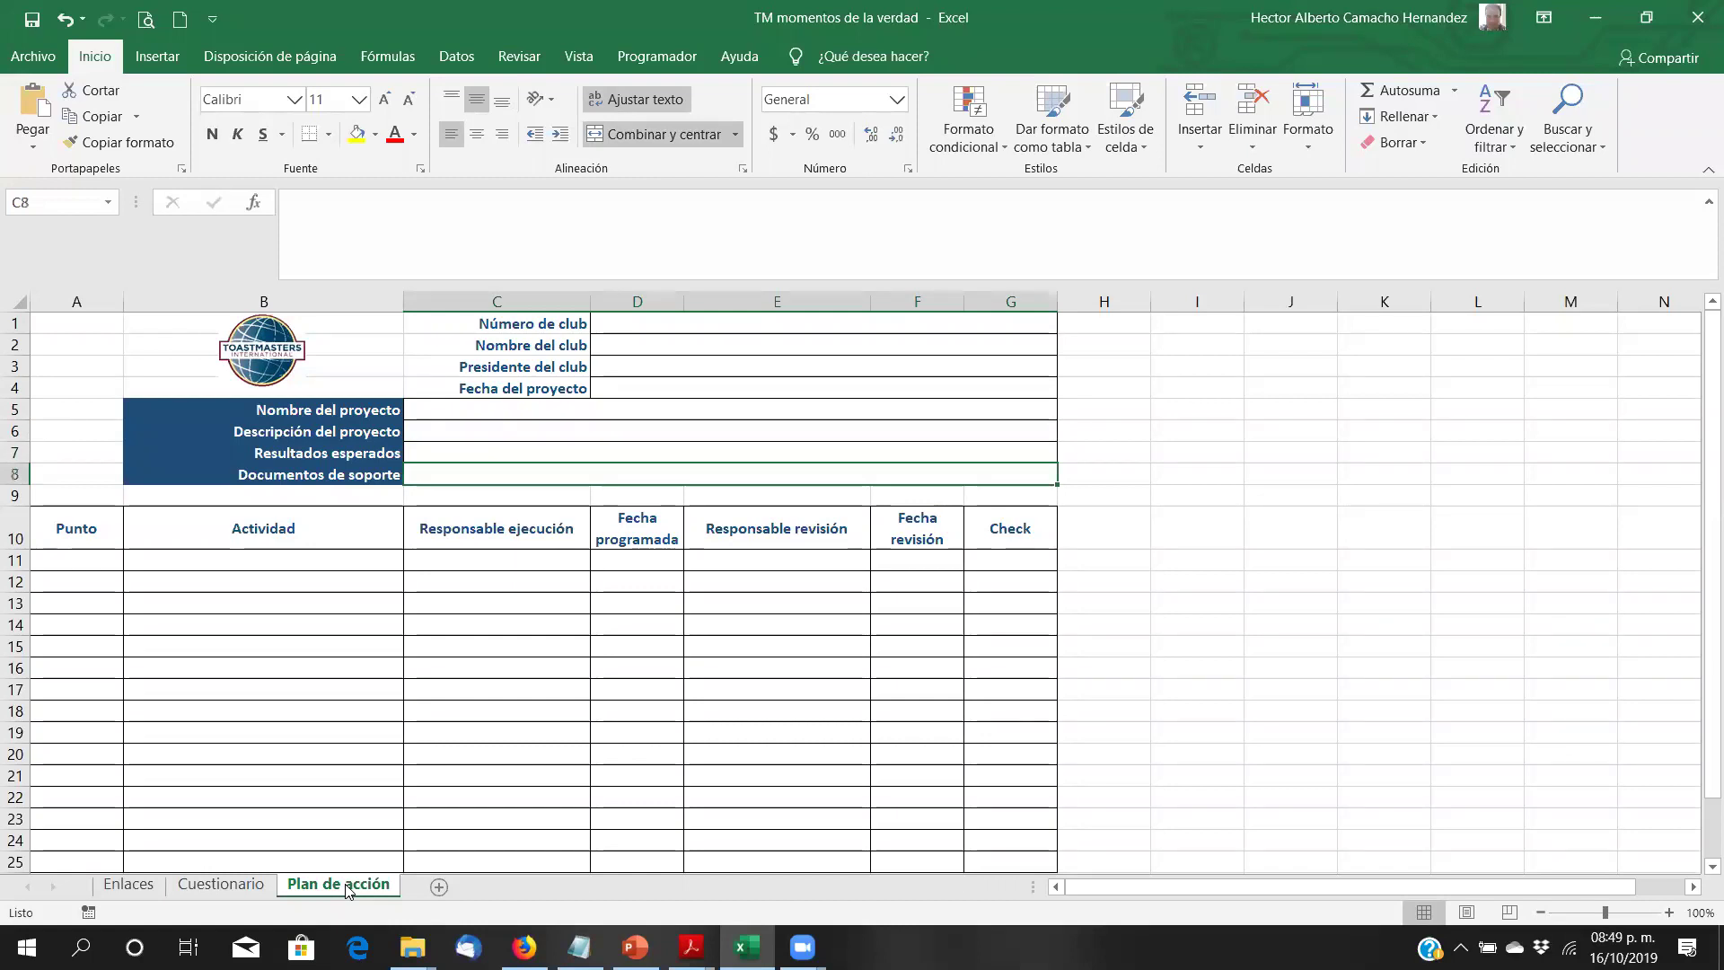
Step: Enter 14 as the Punto in the first row of the activity table, cell A11
key(Down)
key(Down)
key(Down)
key(Left)
key(Left)
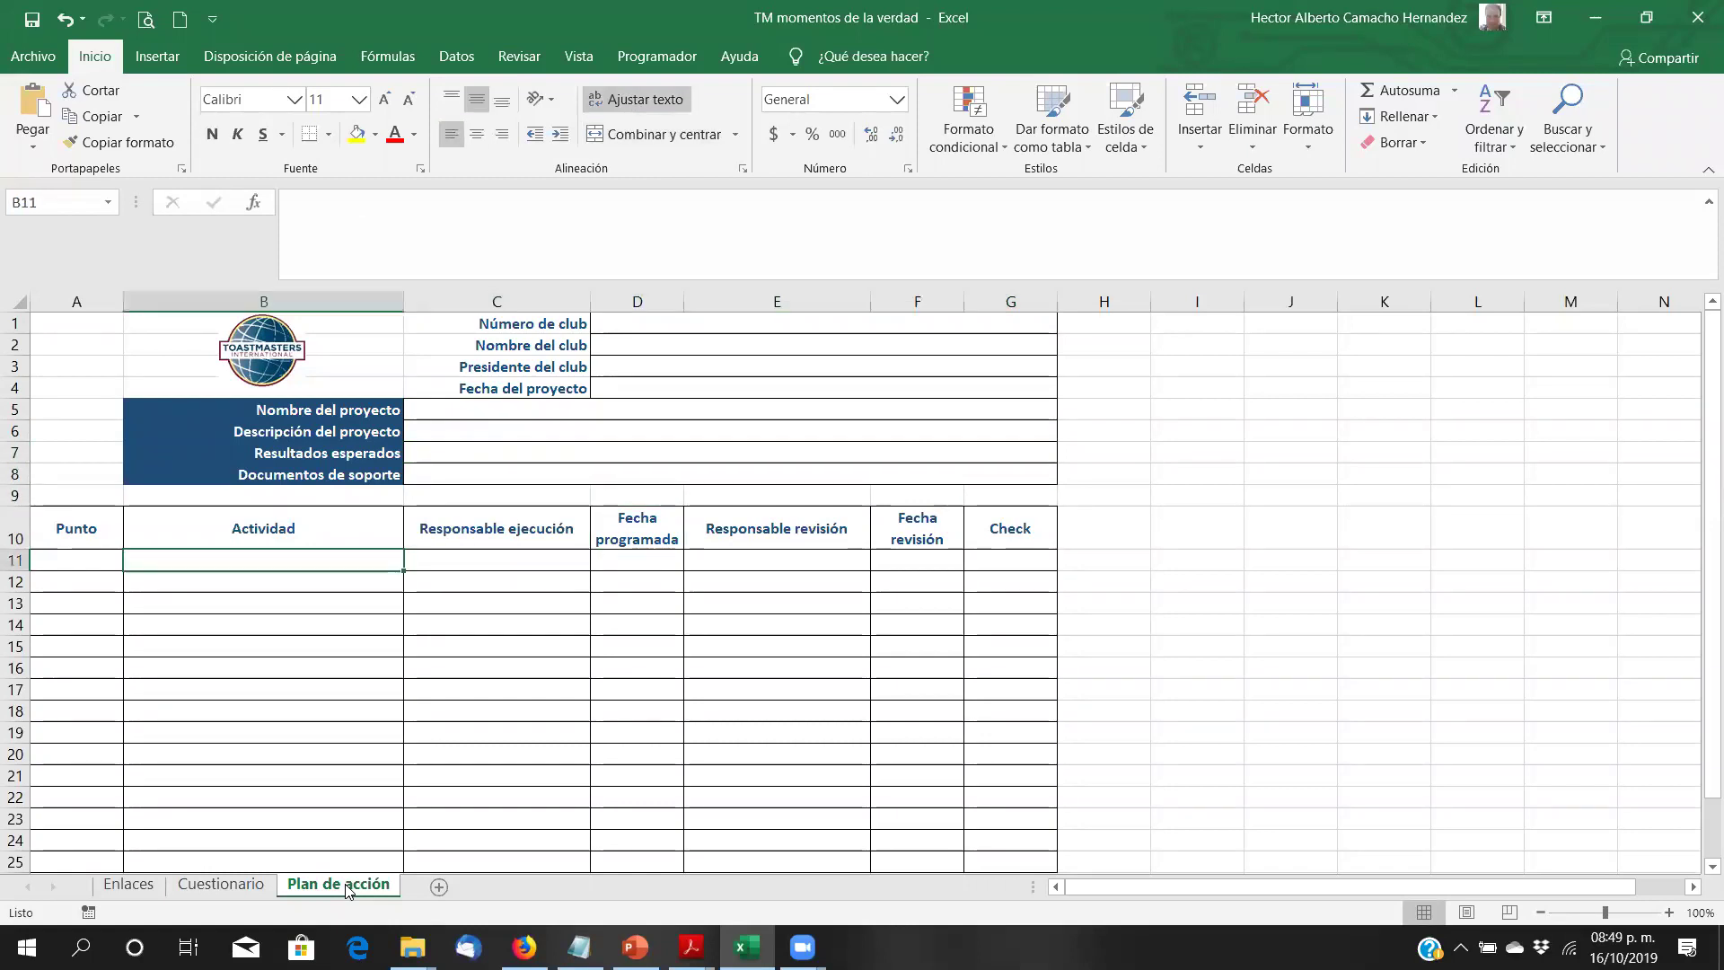
text(14)
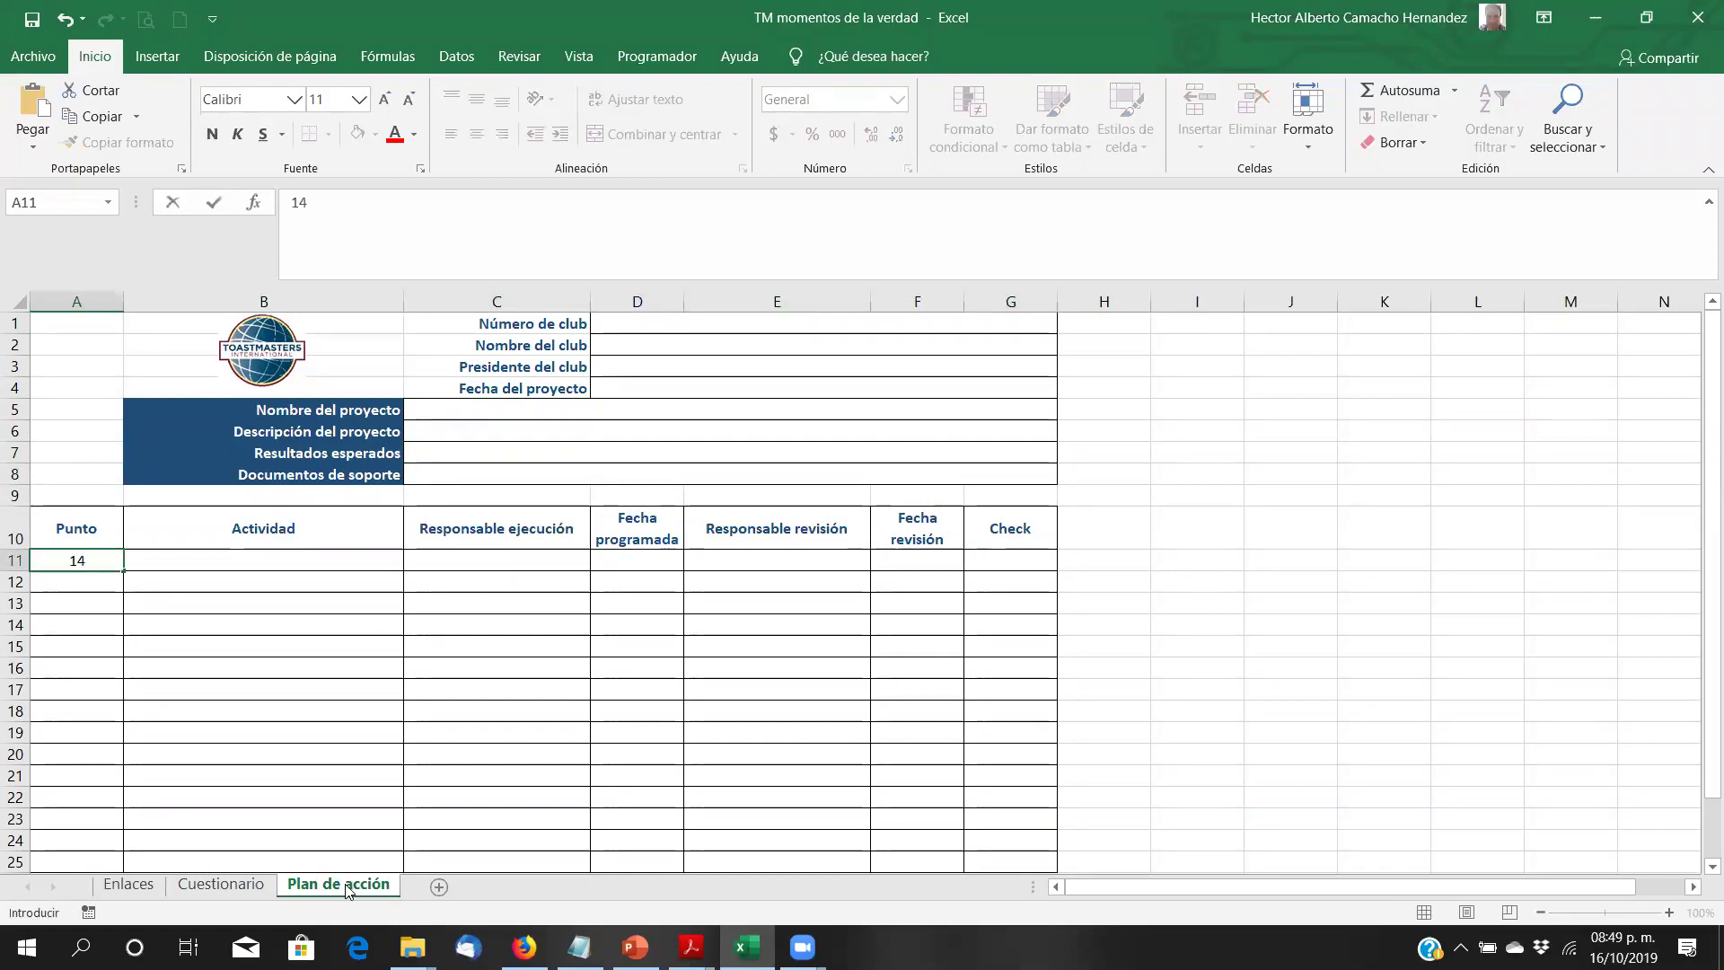
Step: Go through the remaining activity table columns in row 11, from Actividad to Check
key(Right)
key(Right)
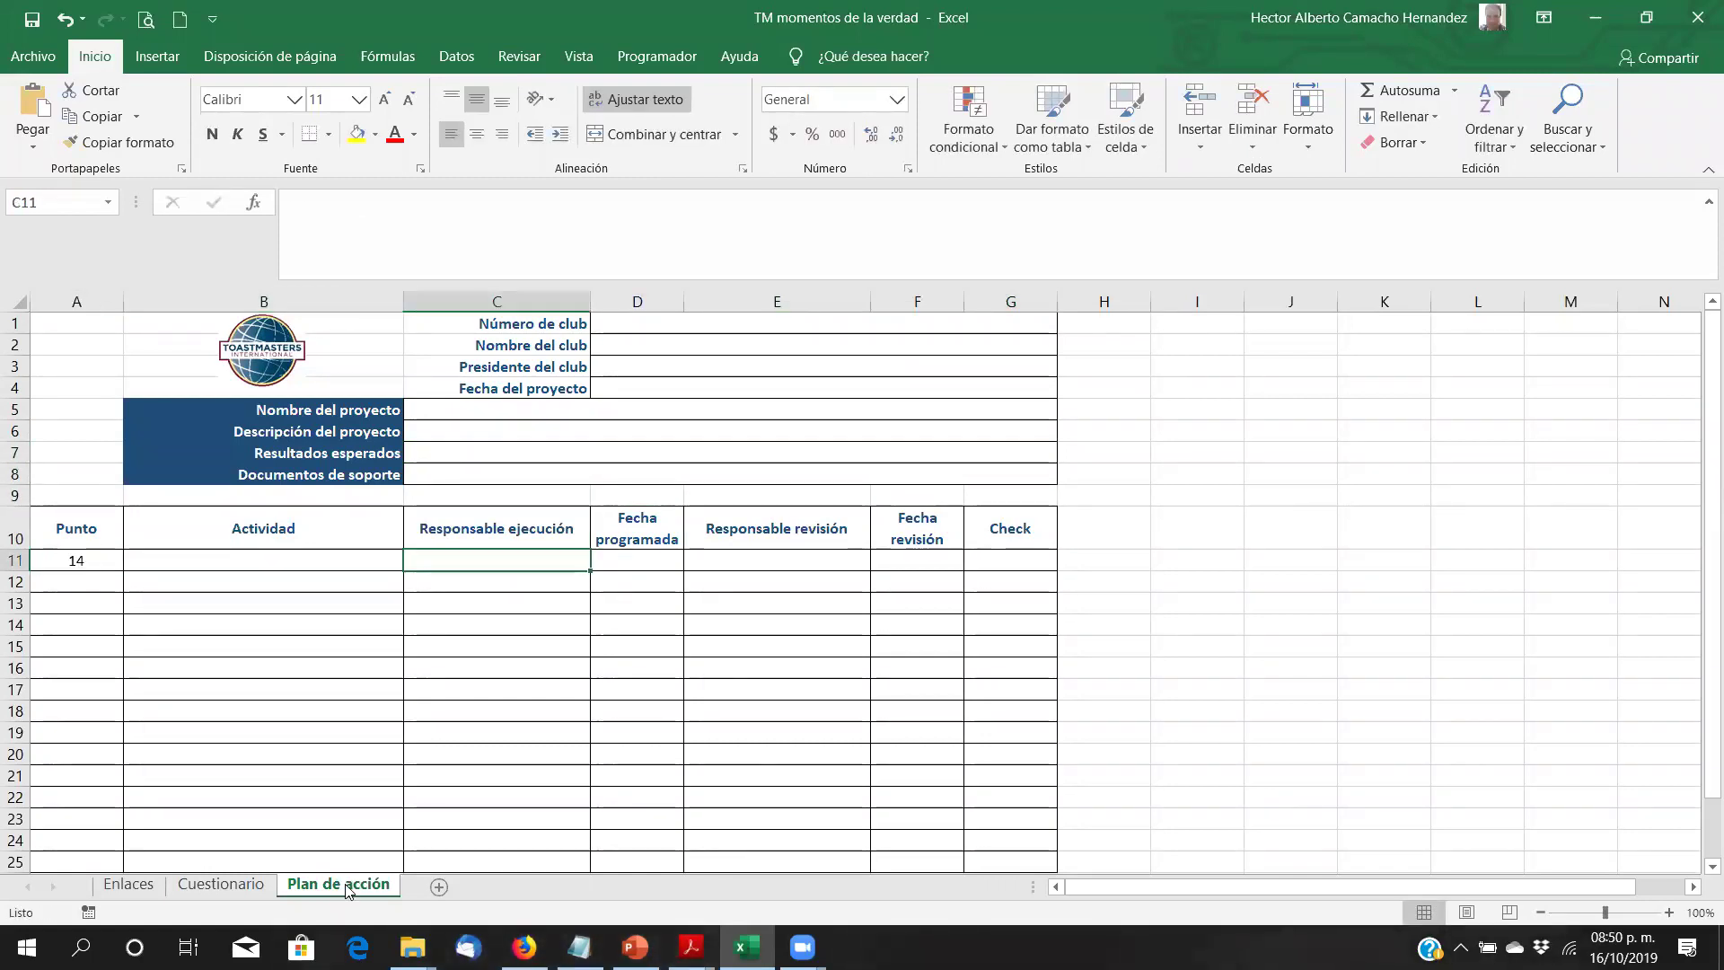
key(Right)
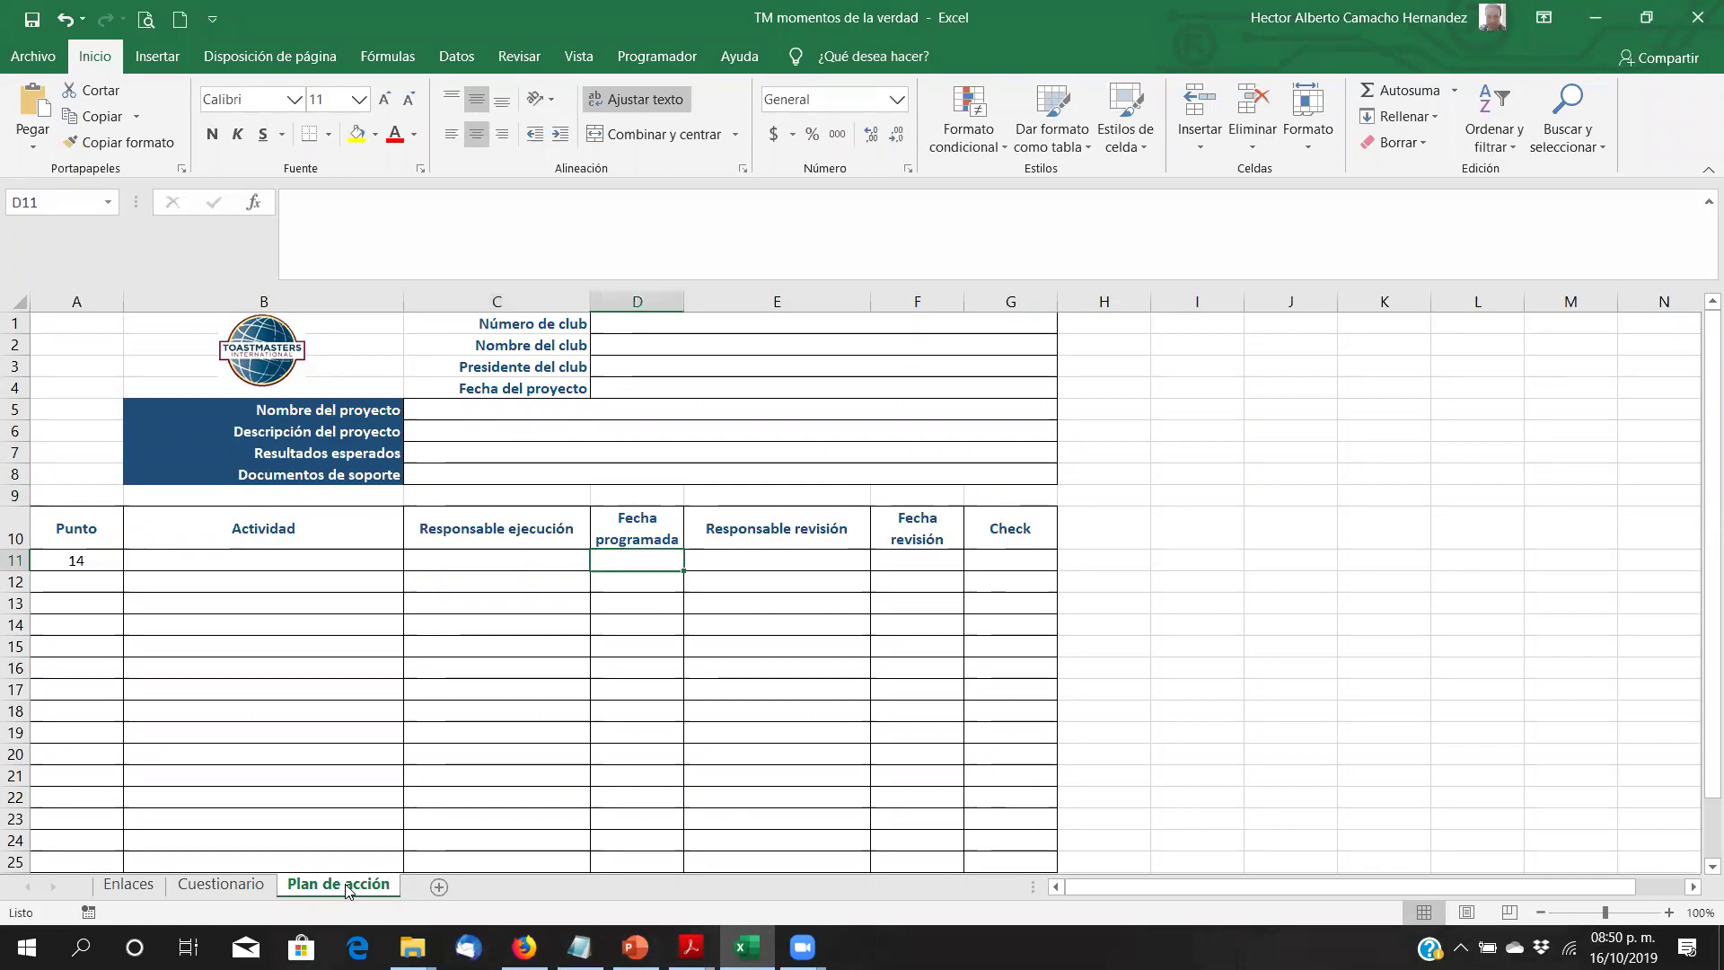
key(Right)
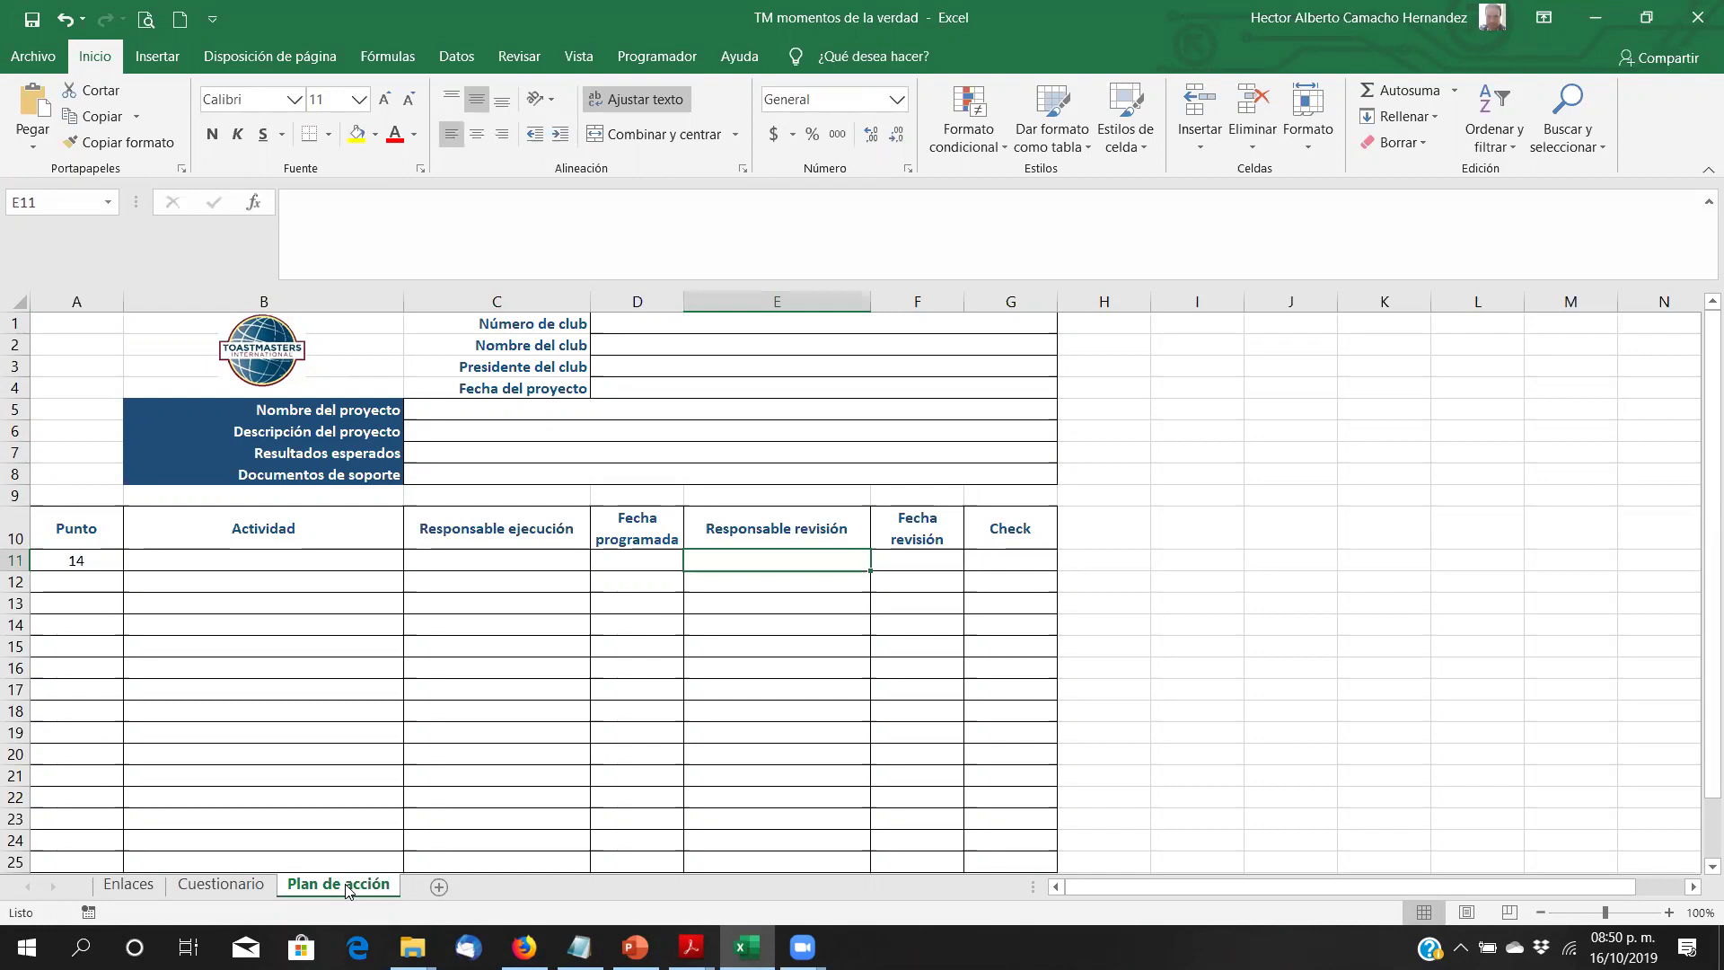
key(Right)
key(Right)
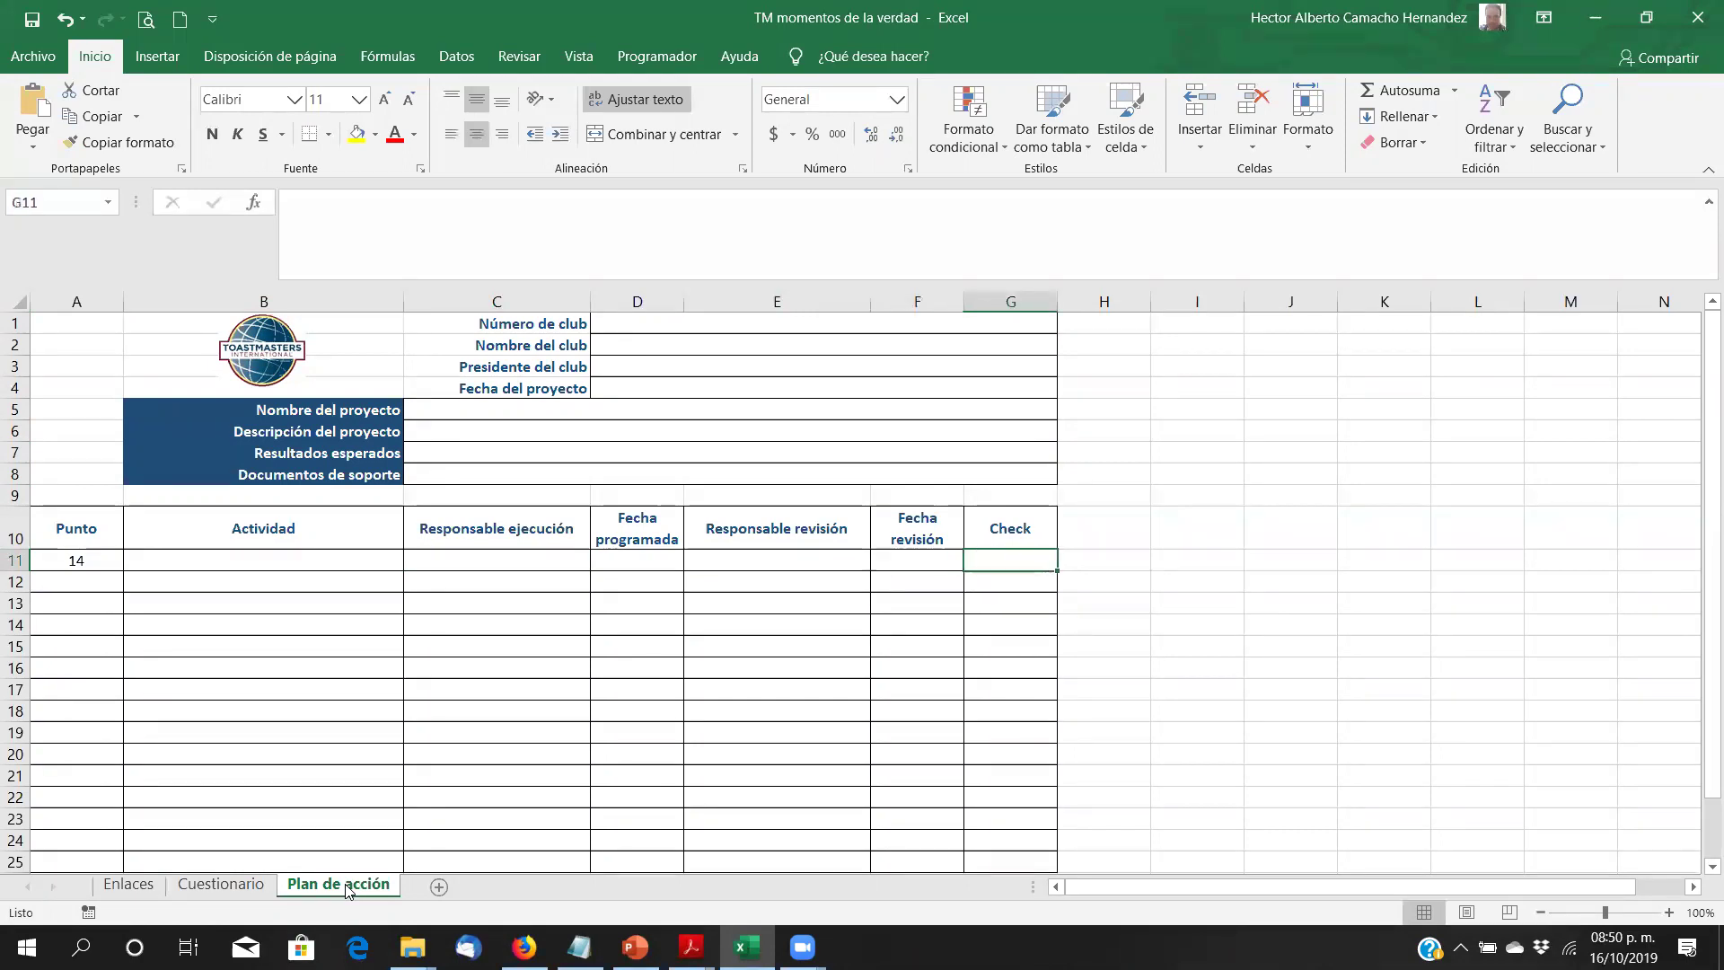
Step: Return to cell A1 at the start of the Plan de acción sheet
key(Home)
key(Up)
key(Up)
key(Up)
key(Up)
key(Up)
key(Up)
key(Up)
key(Up)
key(Up)
key(Up)
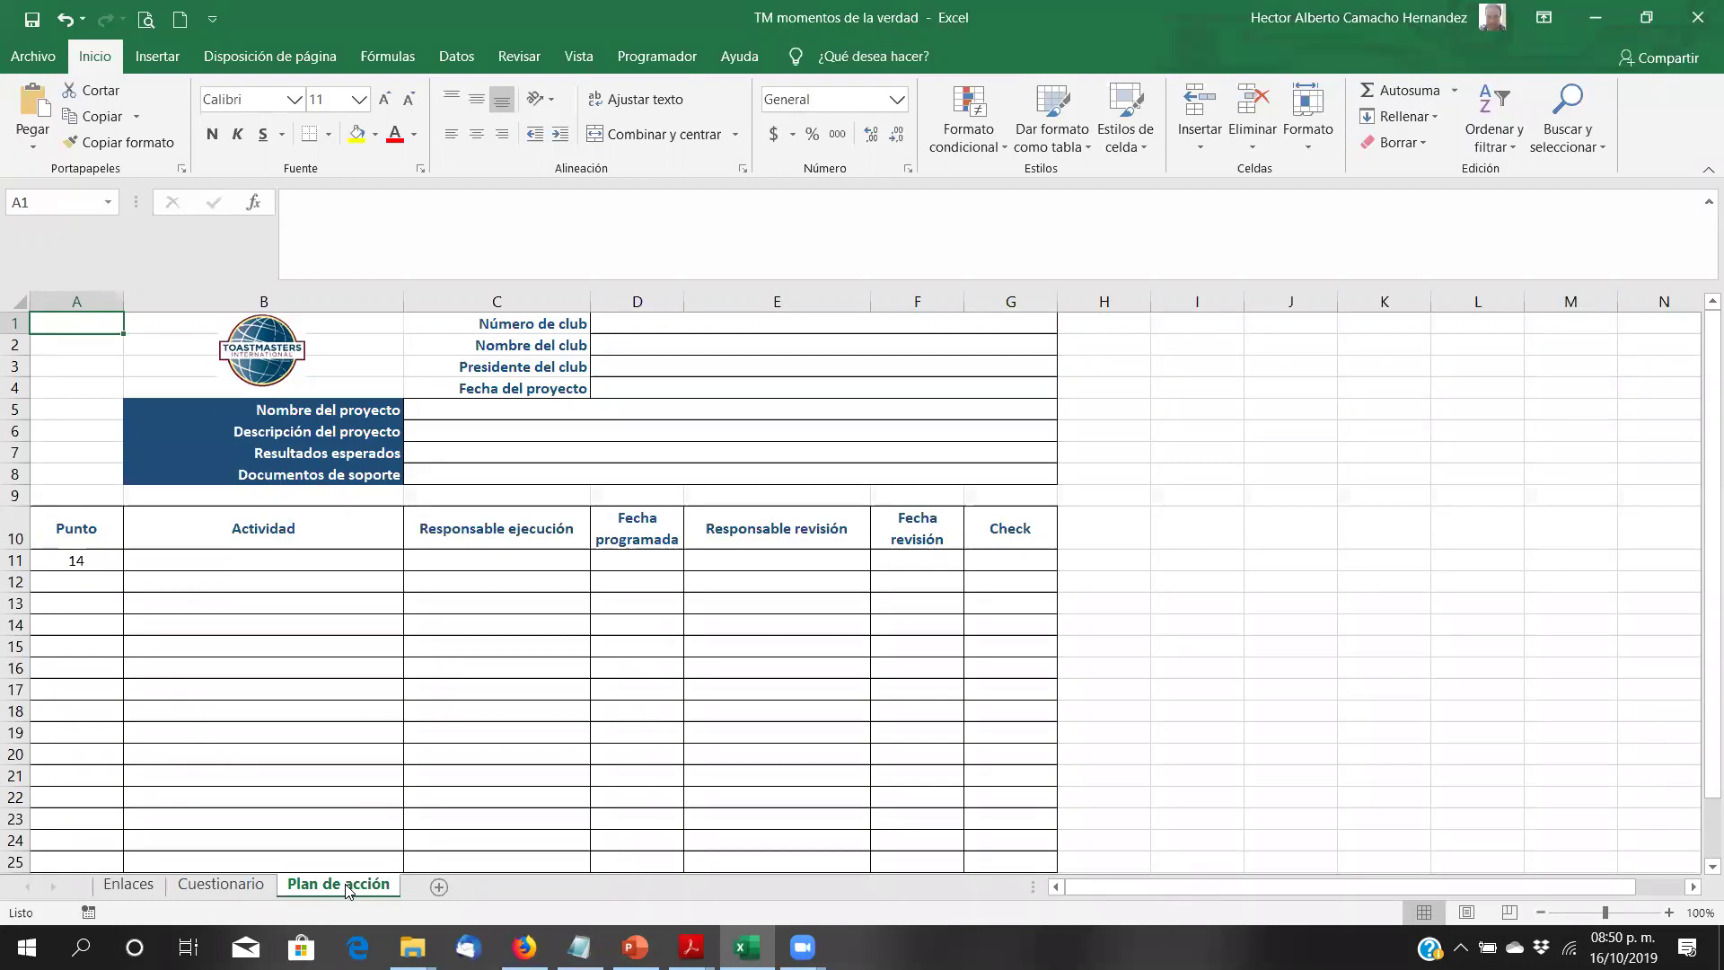
Step: Open the Enlaces sheet and go through its document entries from Hoja de trabajo to Manual
click(123, 886)
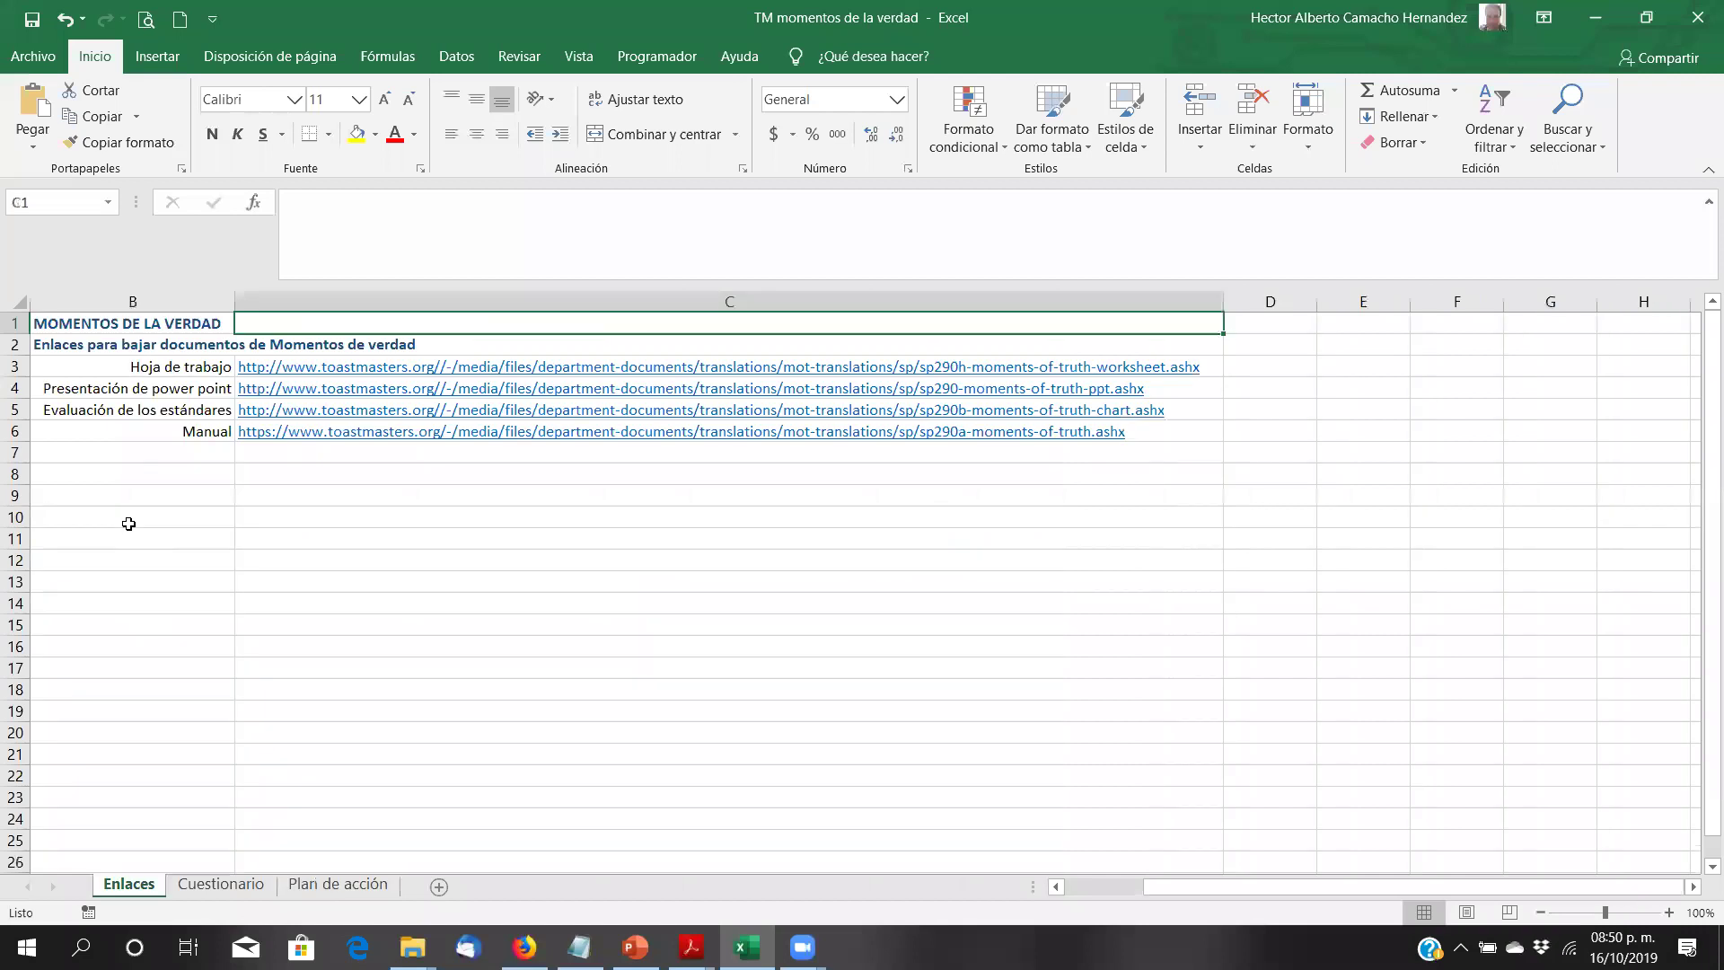
key(Left)
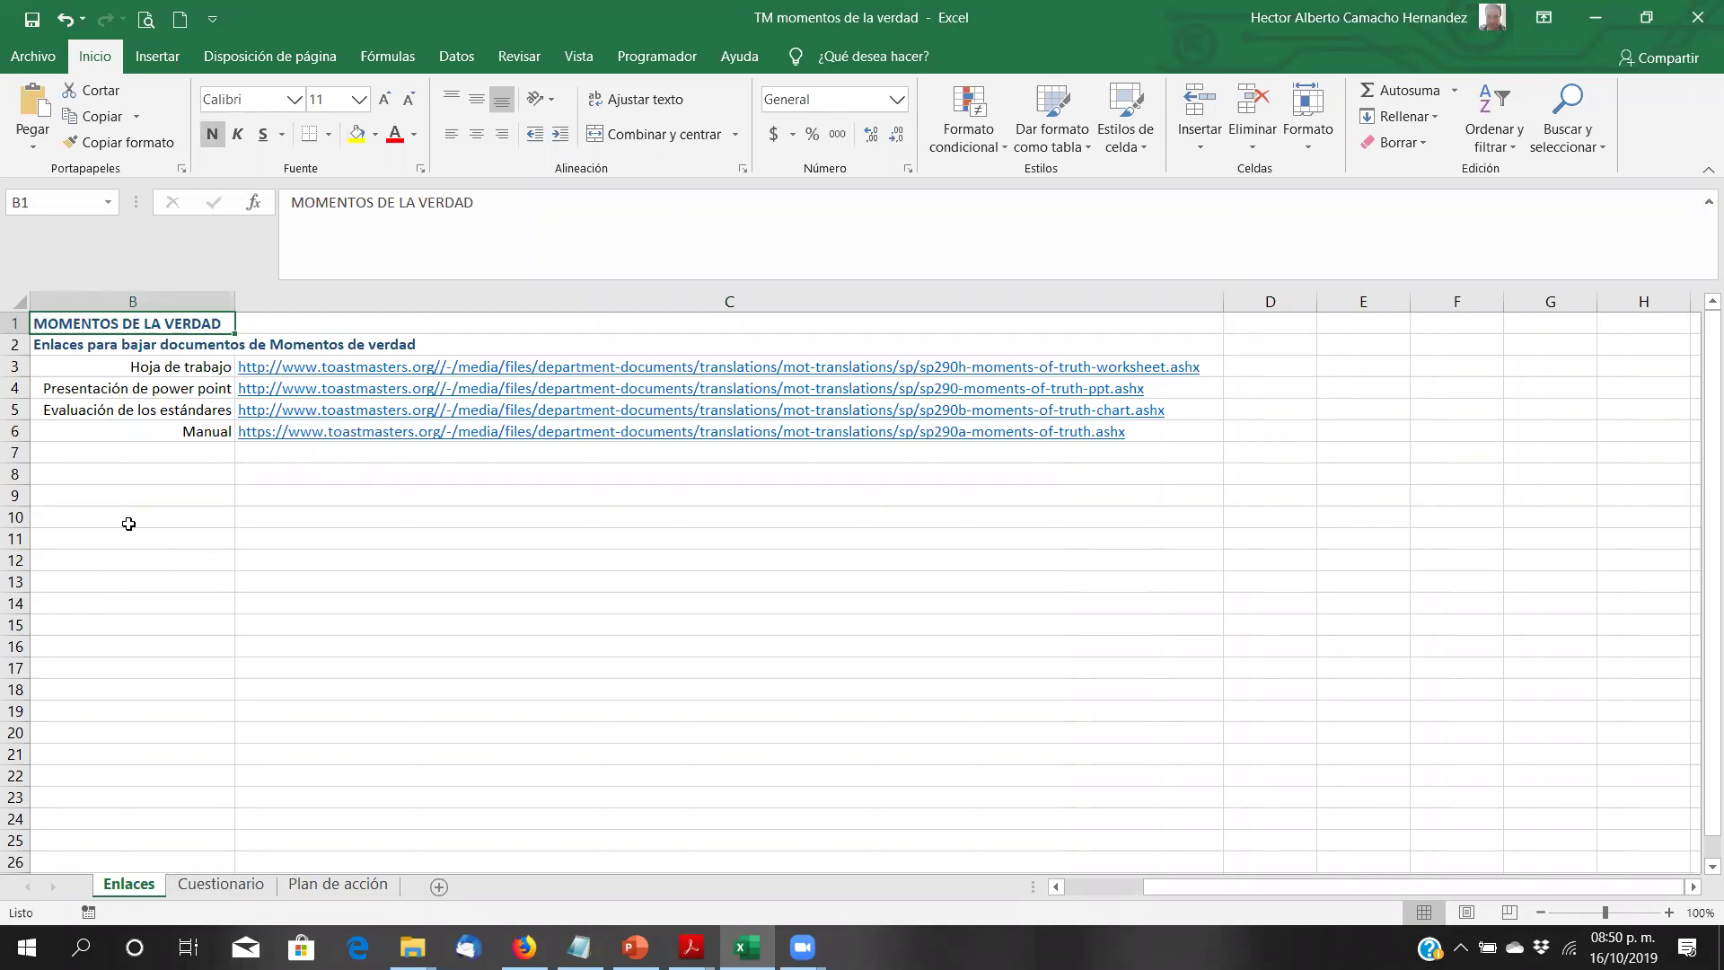
key(Down)
key(Down)
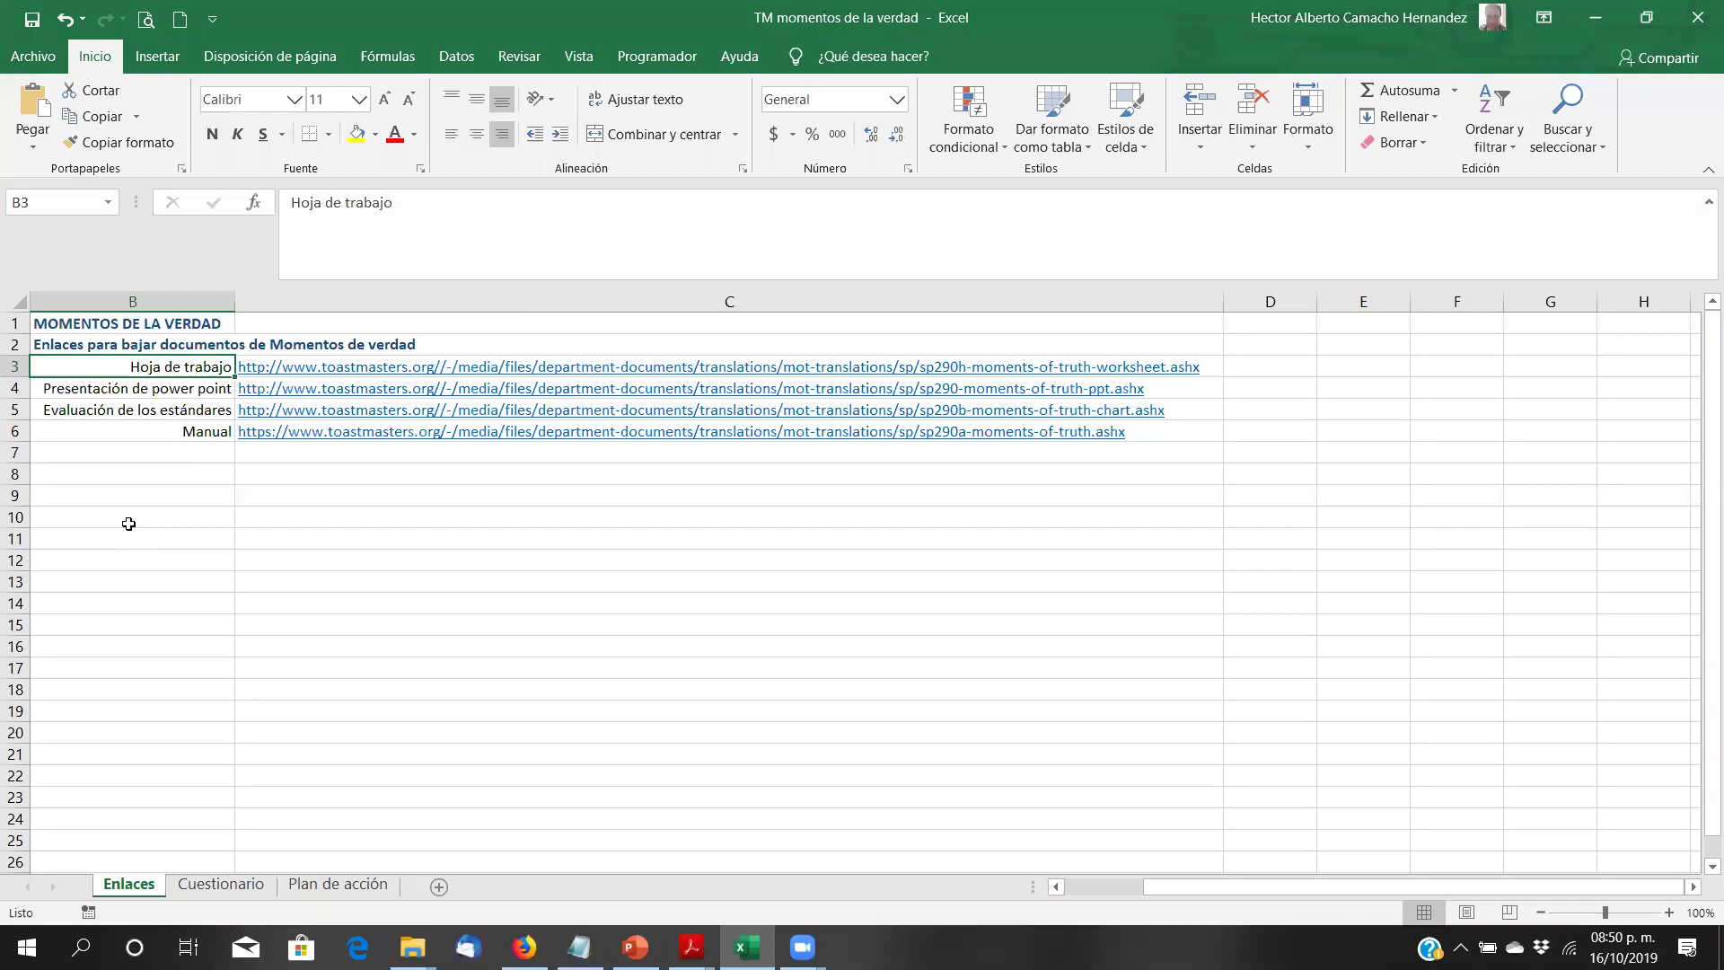
key(Down)
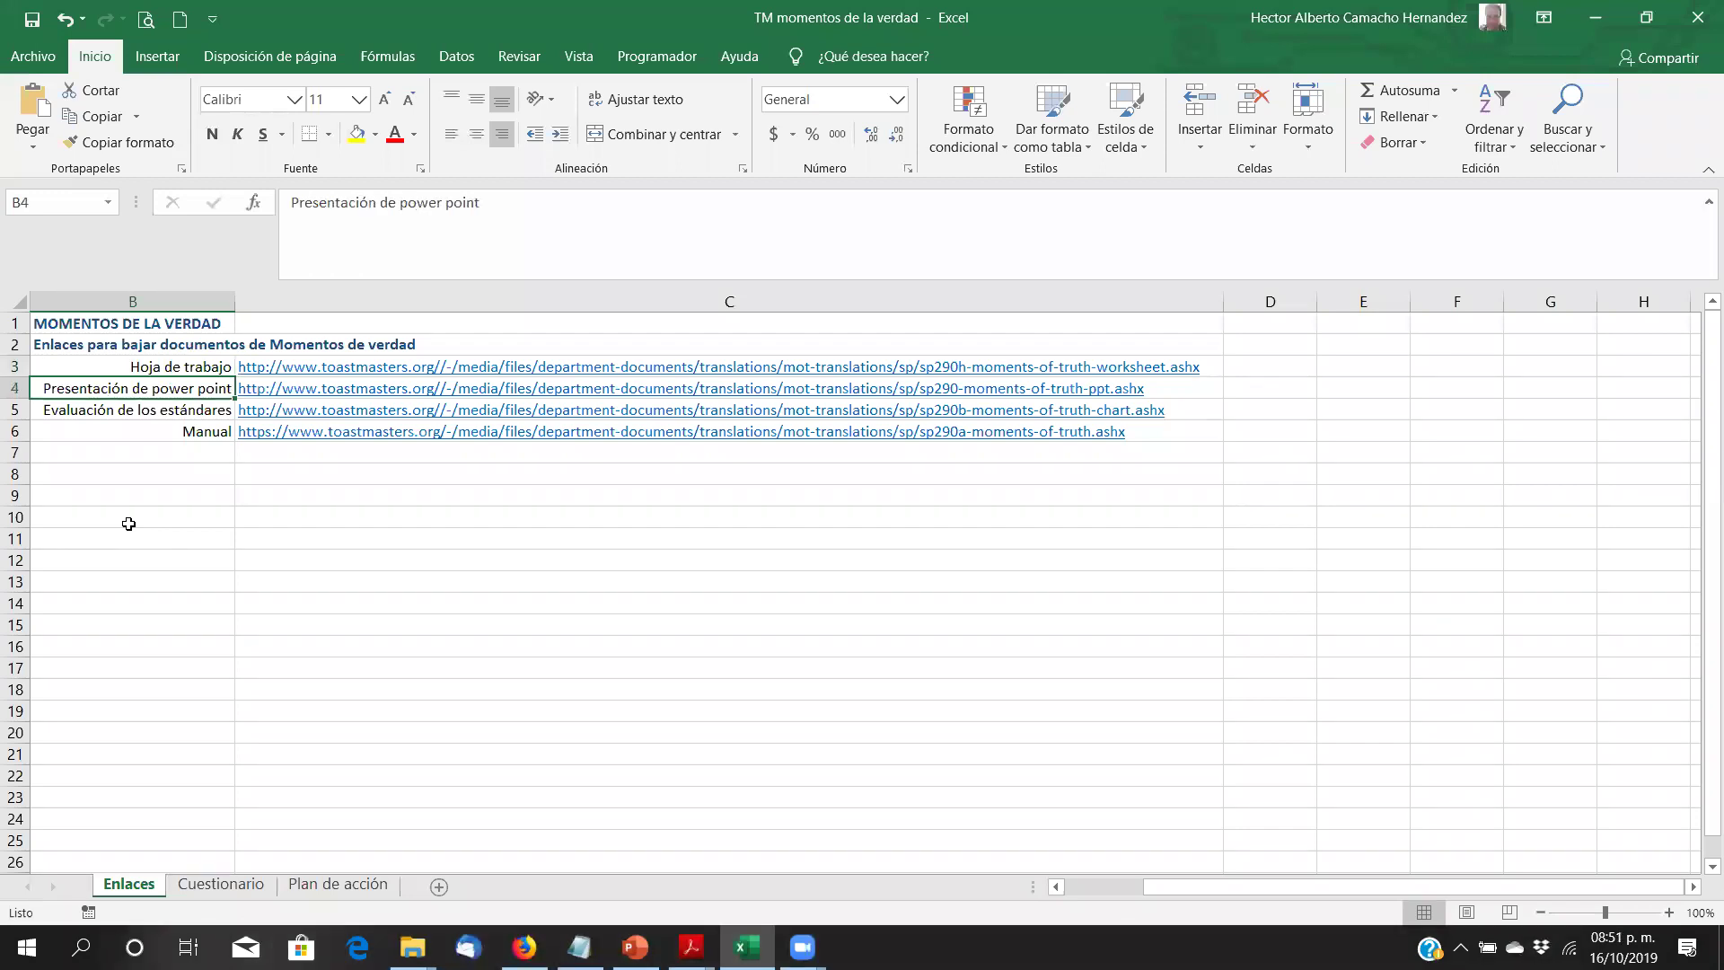
key(Down)
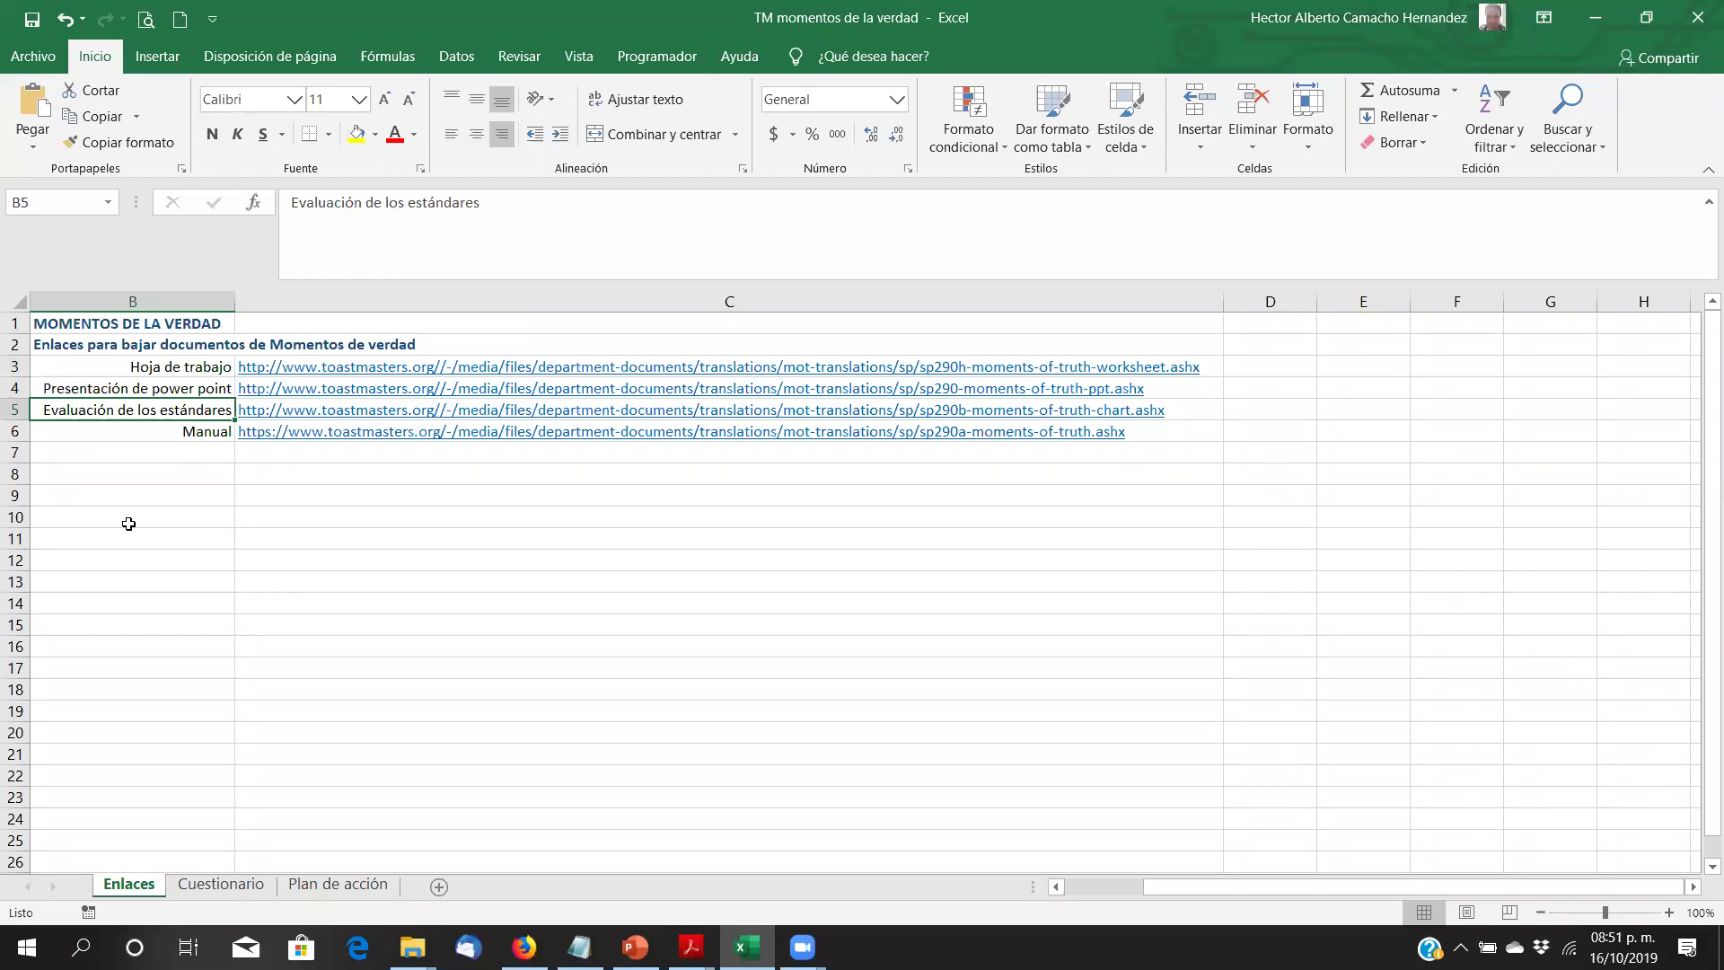
key(Down)
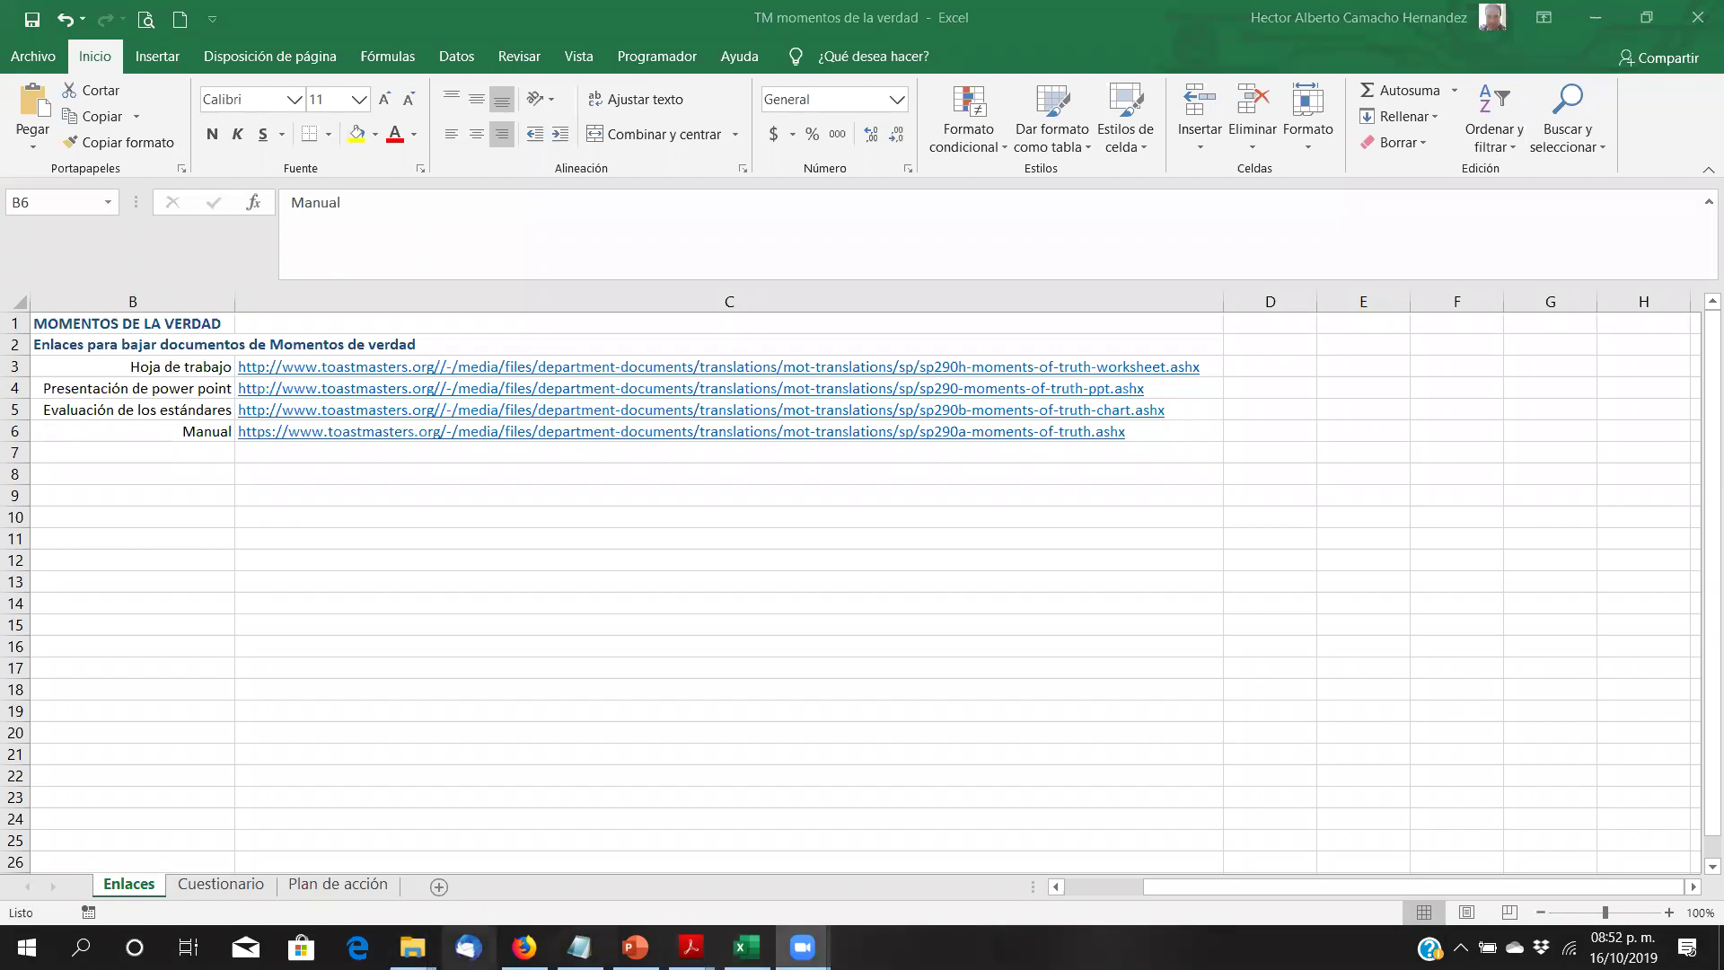
Step: Switch to the untitled Notepad file, select its Dropbox folder link, and return to the Excel workbook
key(alt+Tab)
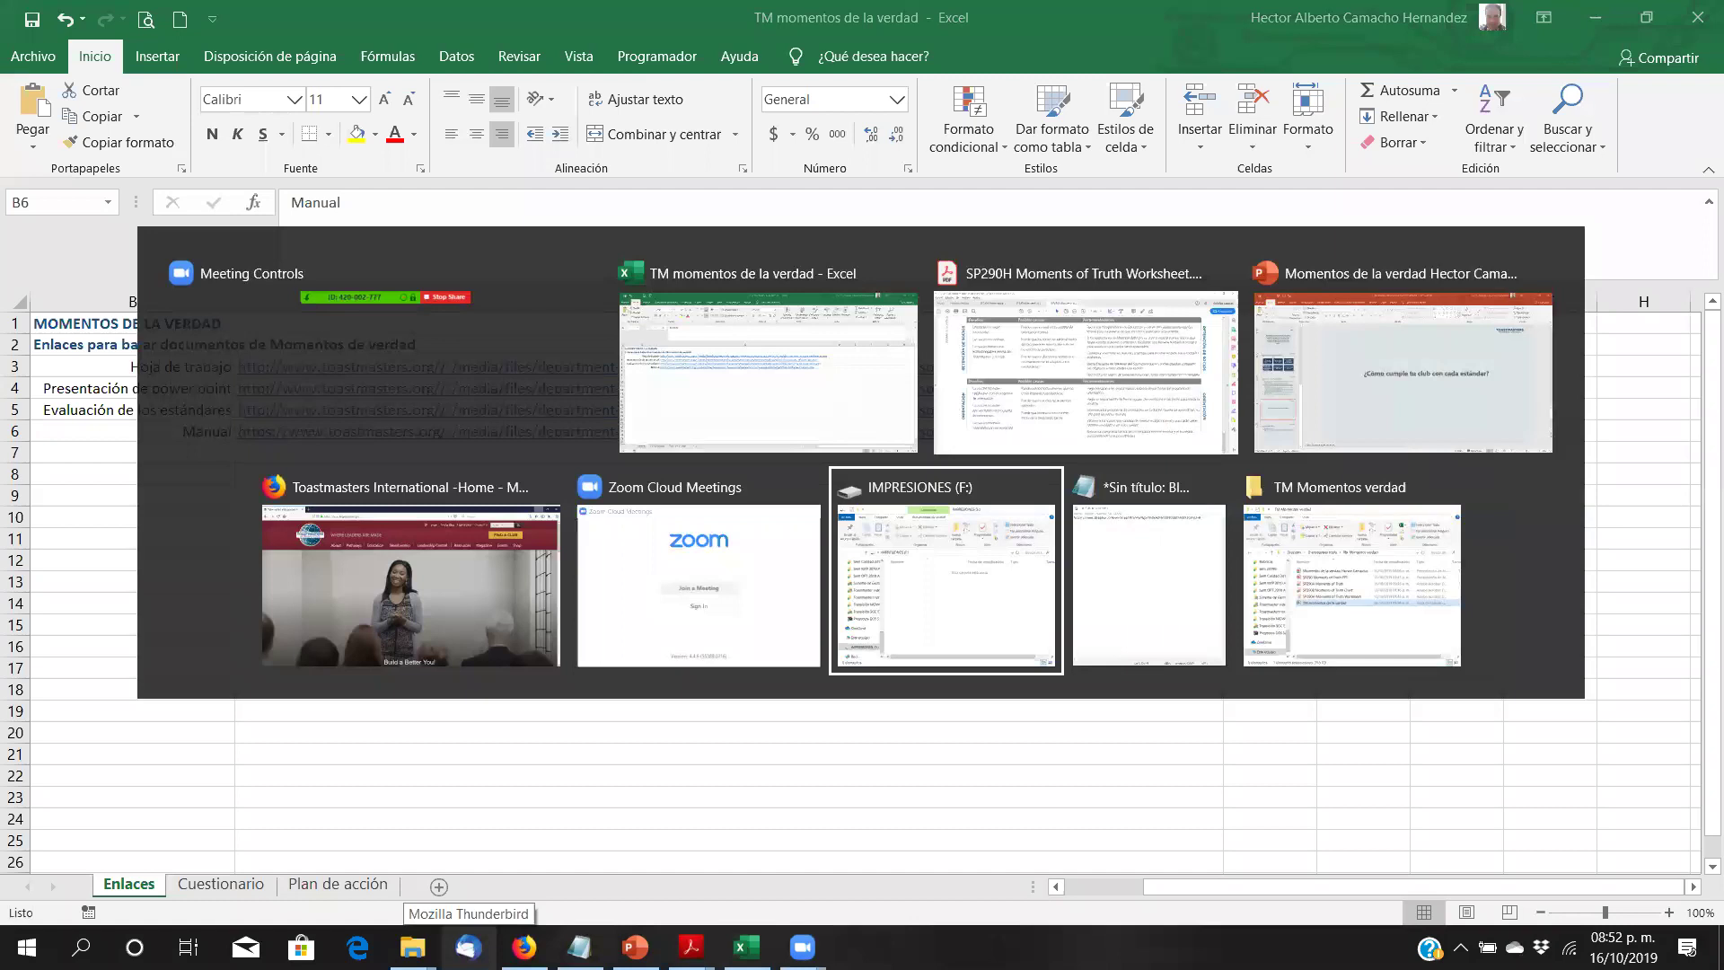
key(alt+Tab)
drag(1214, 87, 530, 115)
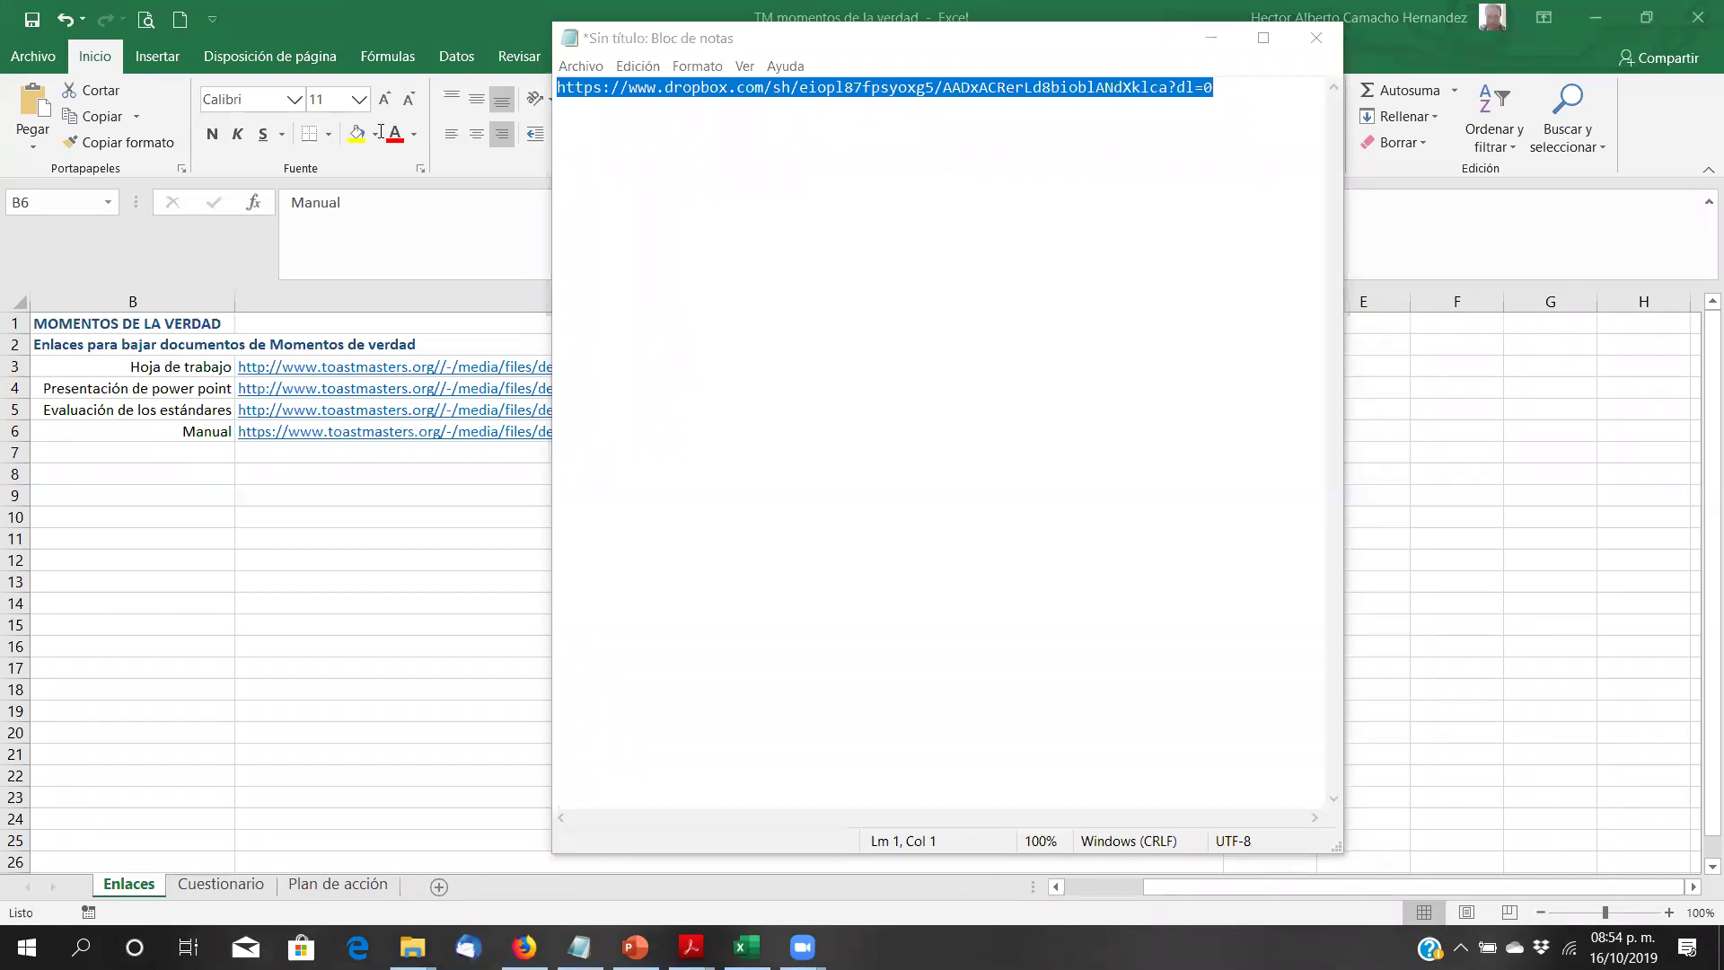
key(alt+Tab)
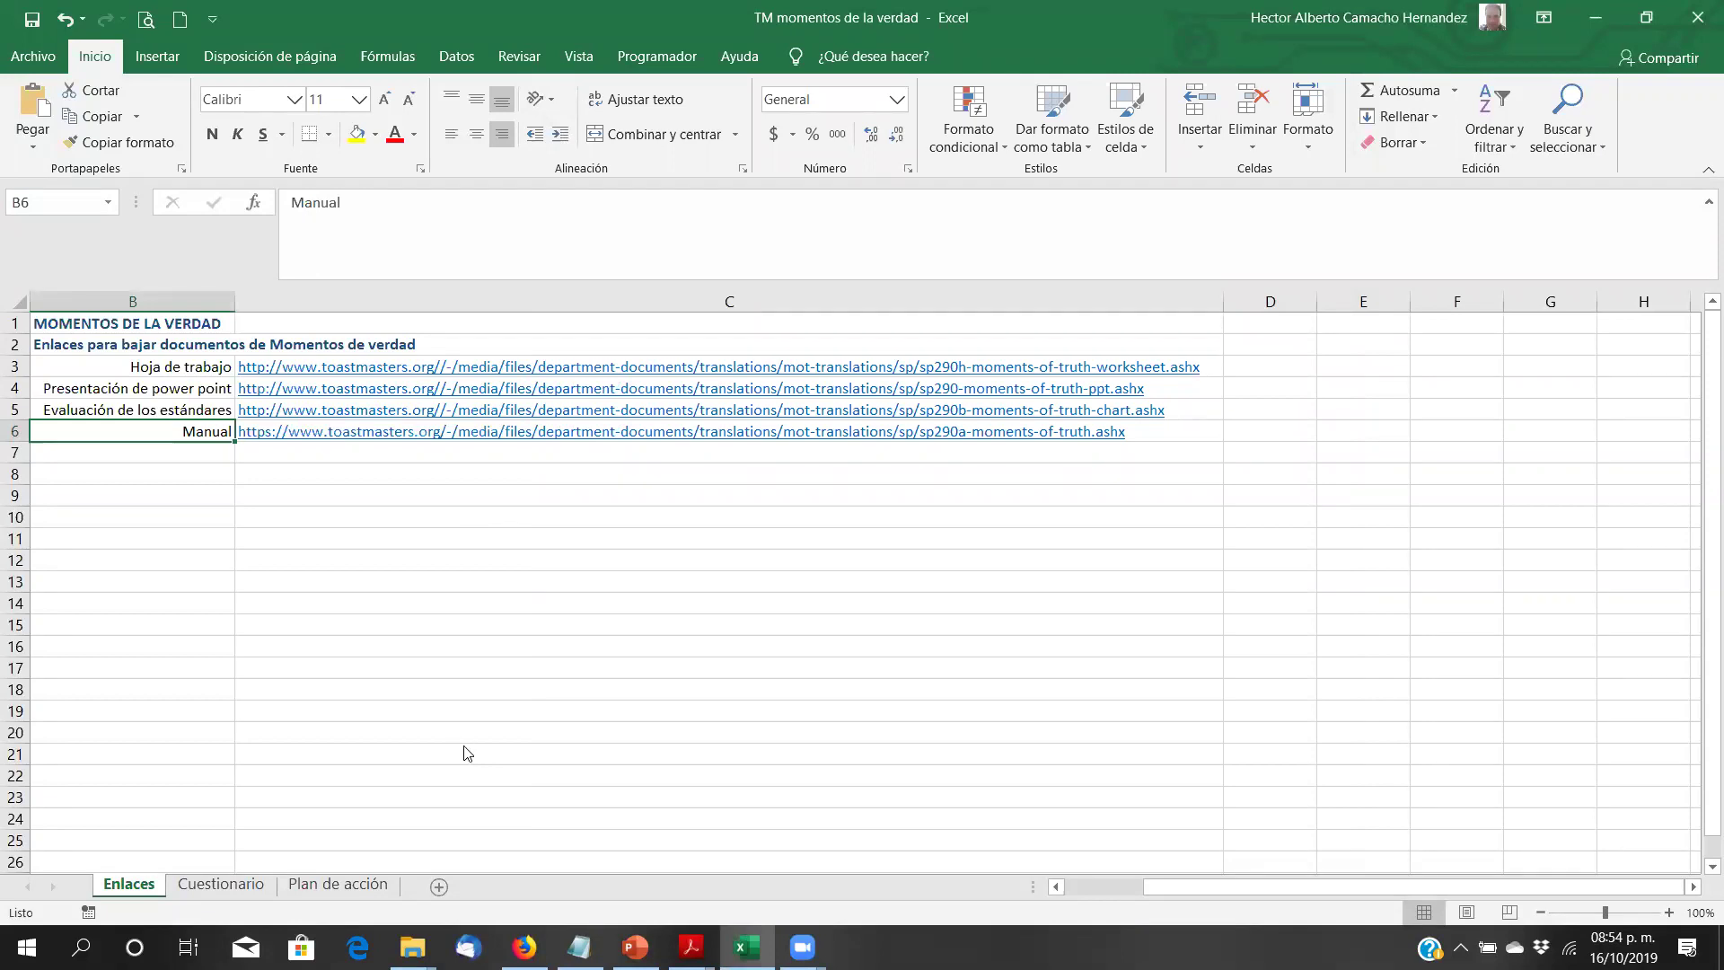
Step: Switch from the workbook to the Momentos de la verdad presentation in PowerPoint
key(alt+Tab)
key(alt+Tab)
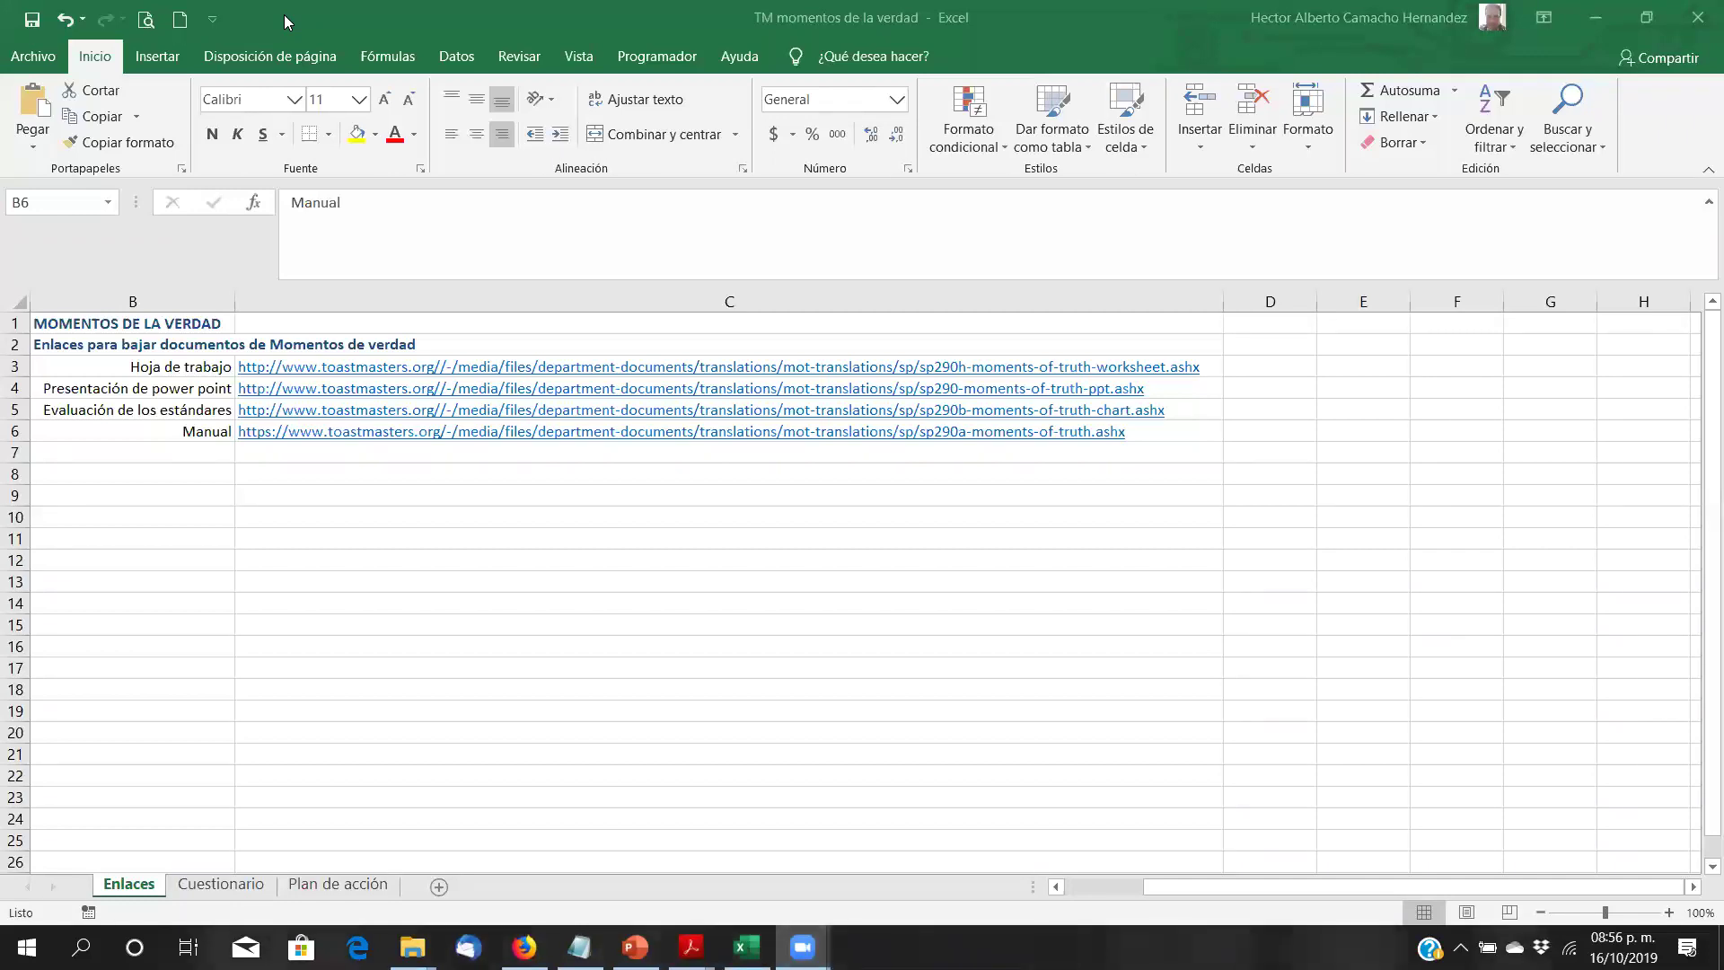
key(alt+Tab)
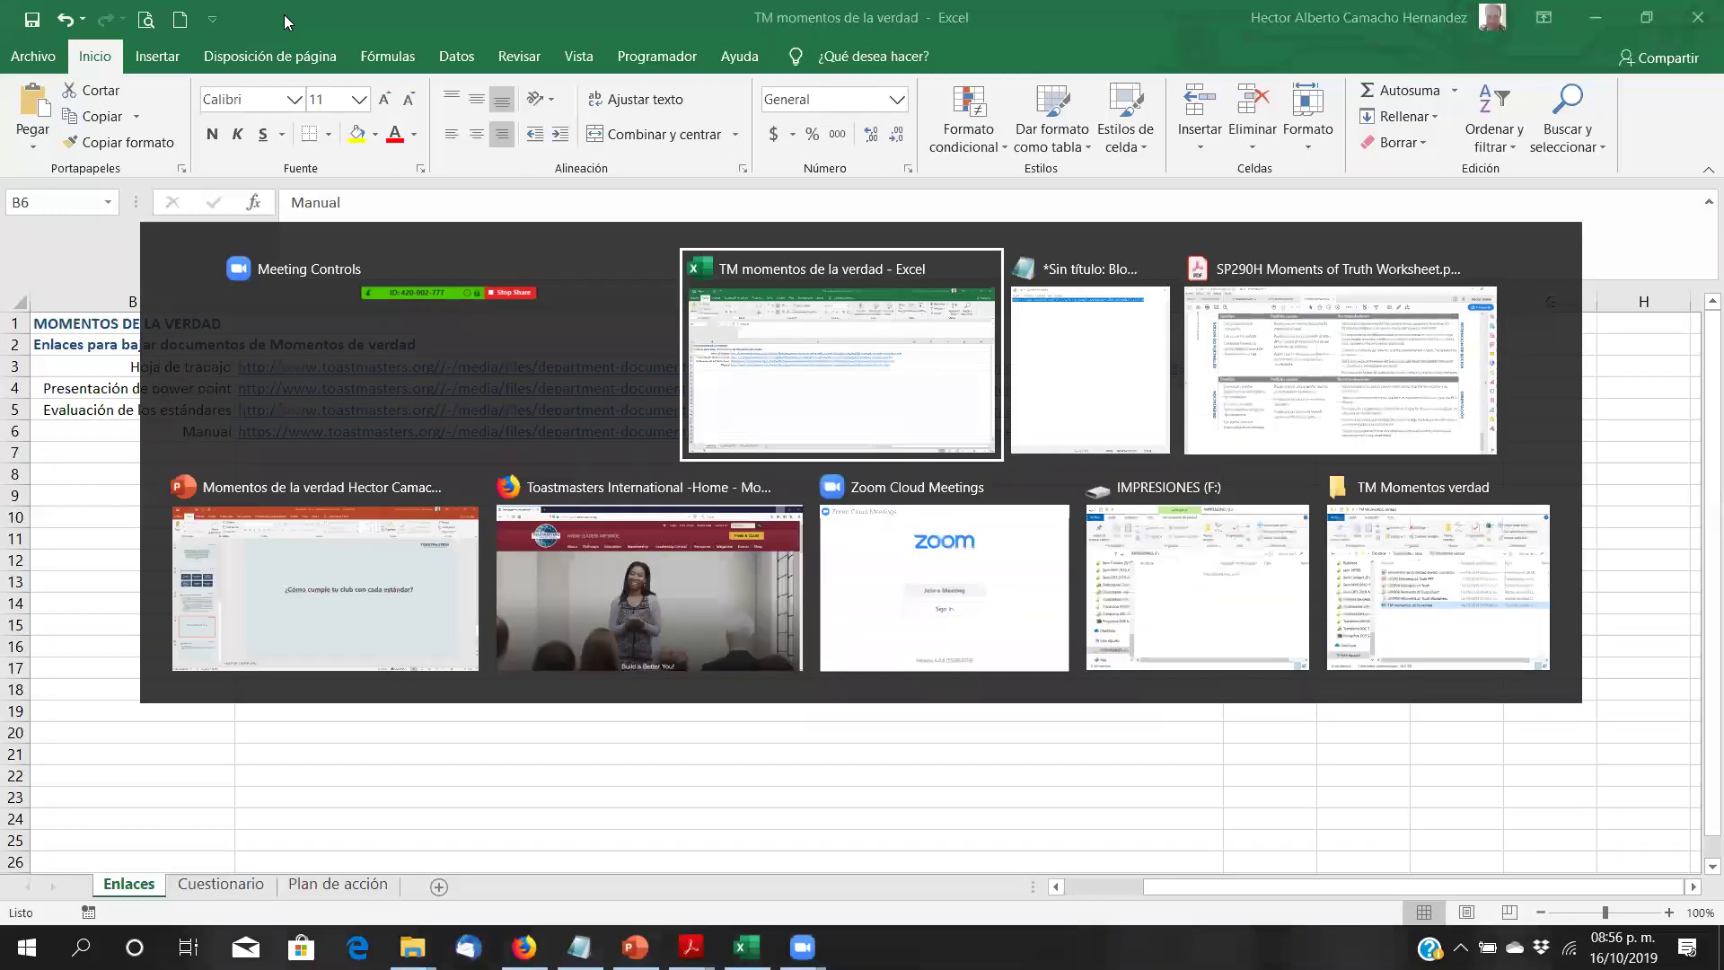
key(alt+Tab)
key(alt+Tab)
key(alt+Tab)
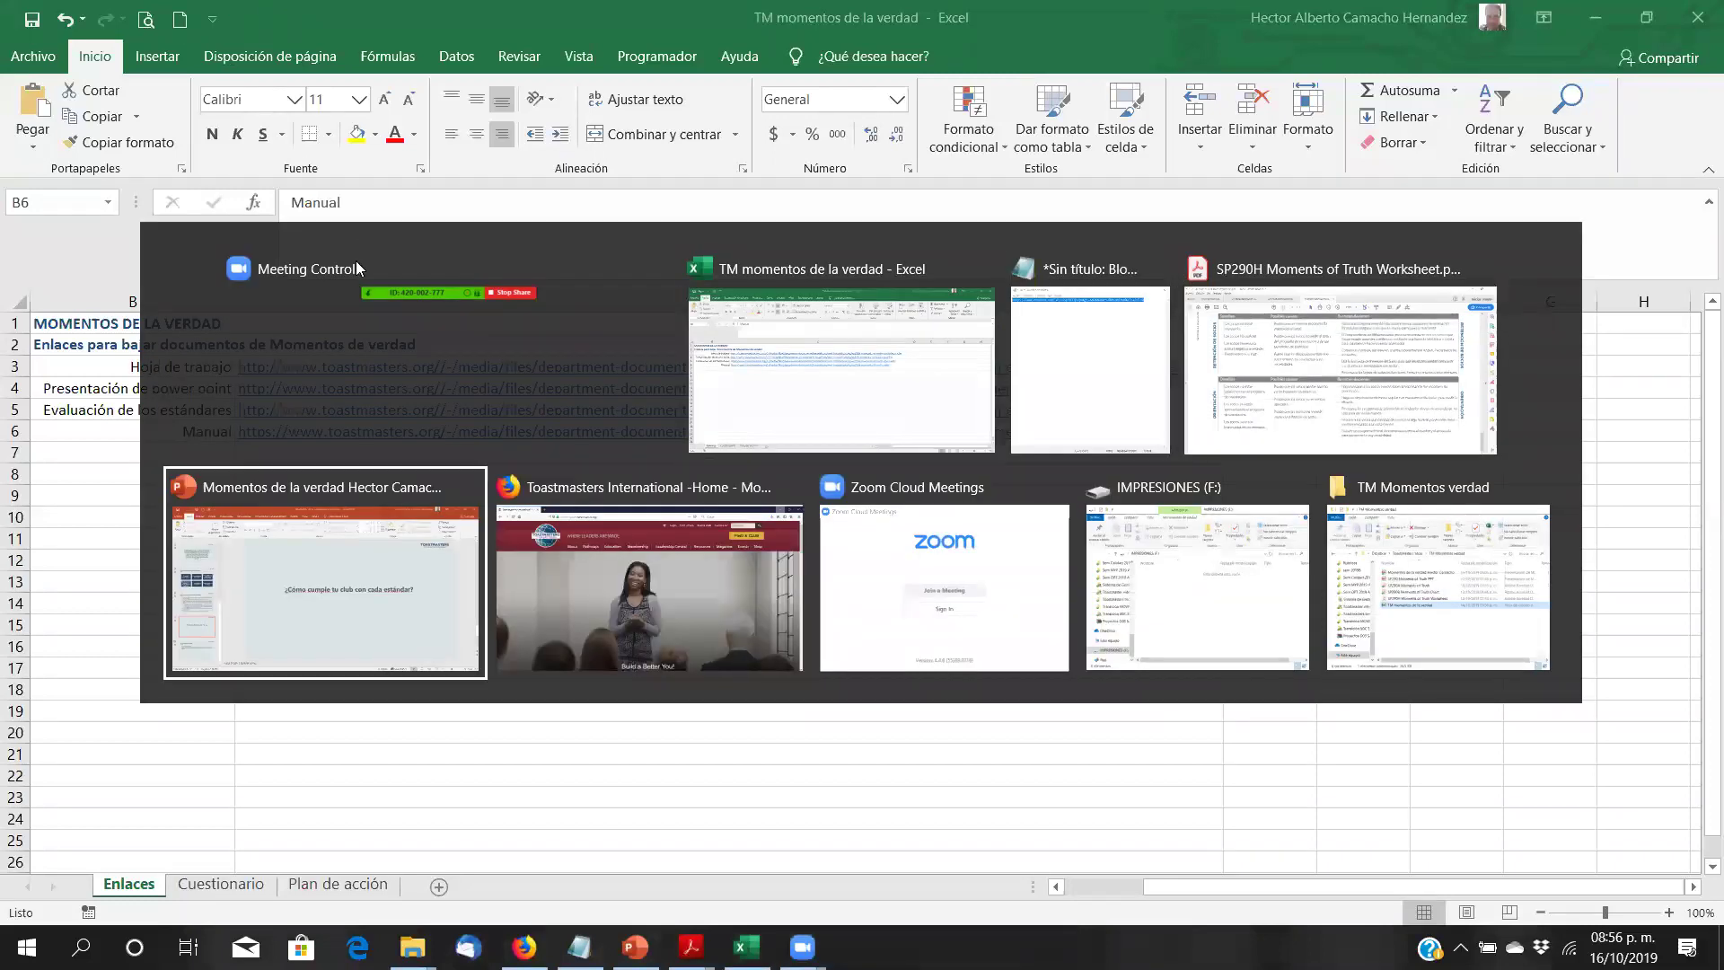